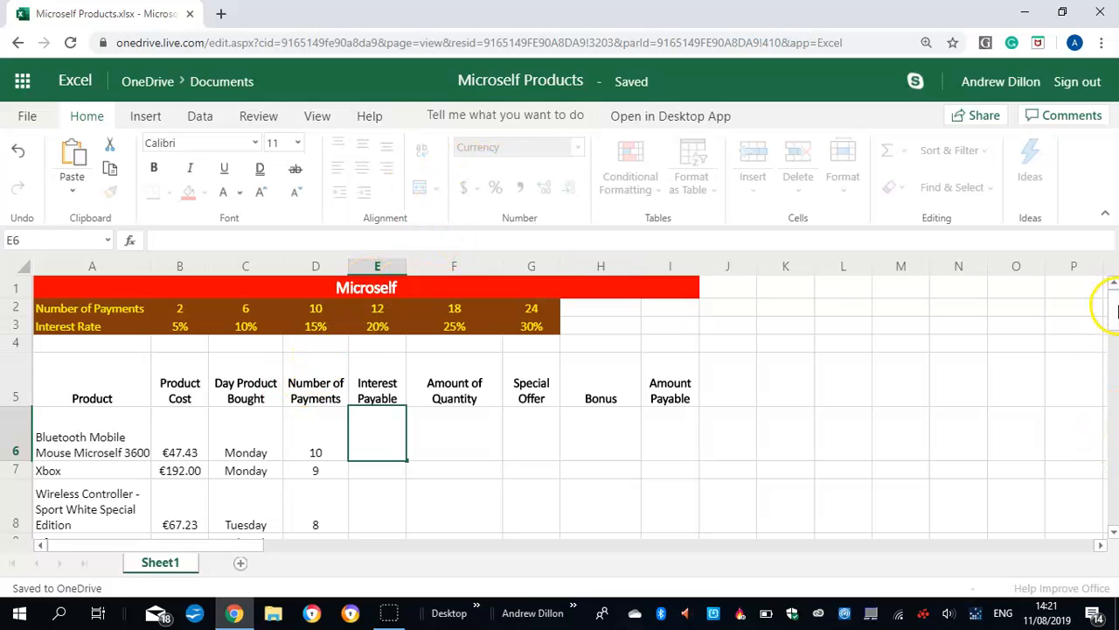
Enter =hlookup(d6,$b2:$g3,2)*b6 in cell E6 to calculate the Interest Payable for the Bluetooth mouse
scroll(1112, 316, down, 2)
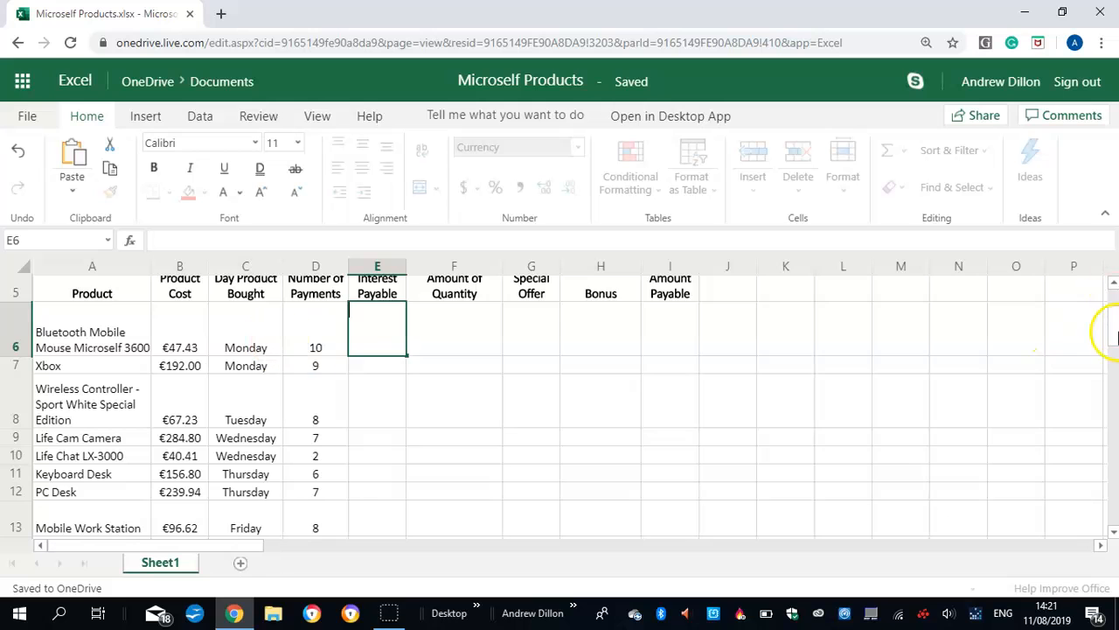
scroll(1112, 311, up, 2)
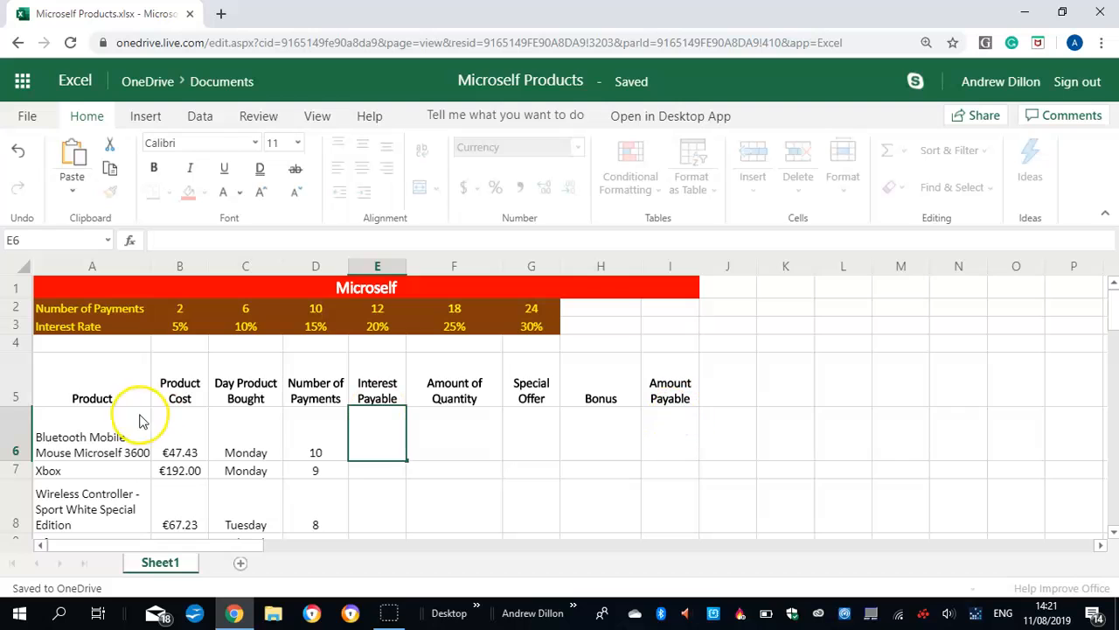
click(378, 492)
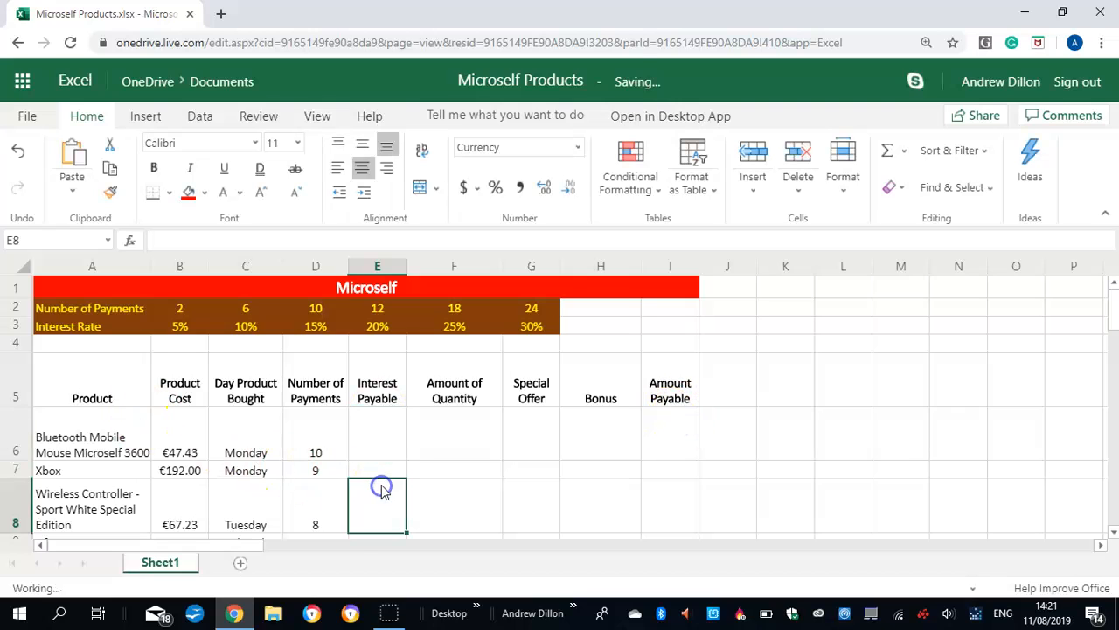
click(368, 434)
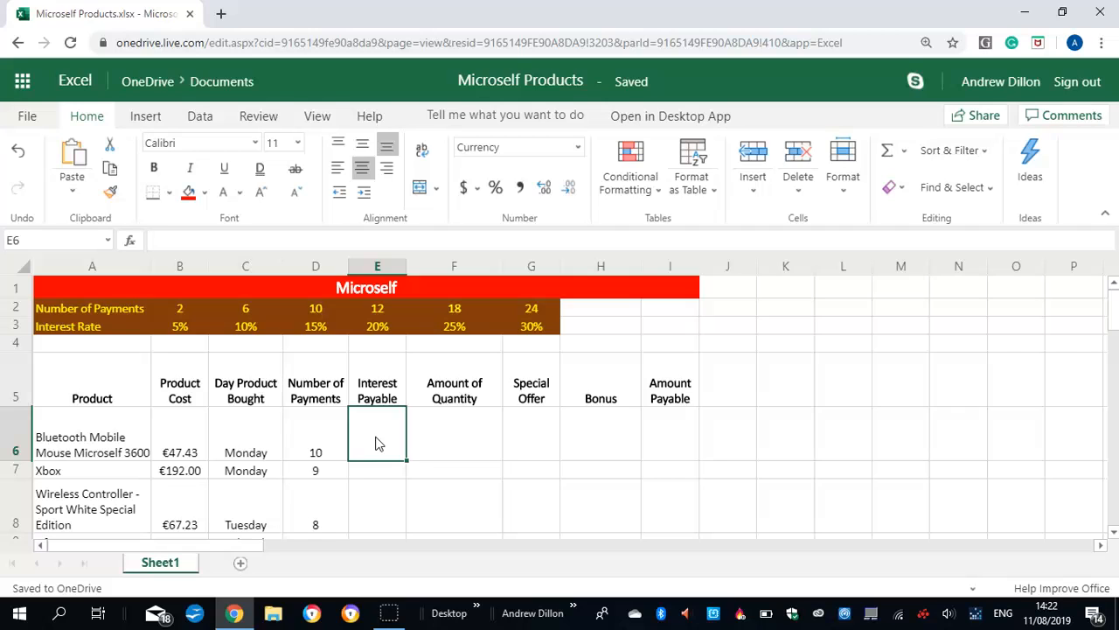
text(=)
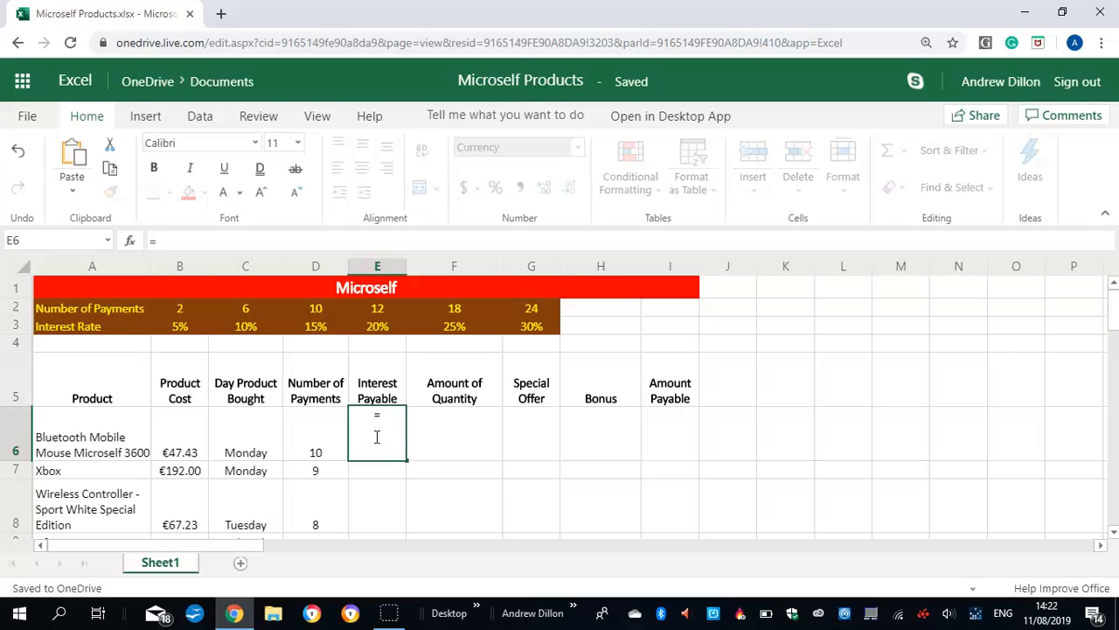
text(hlookup()
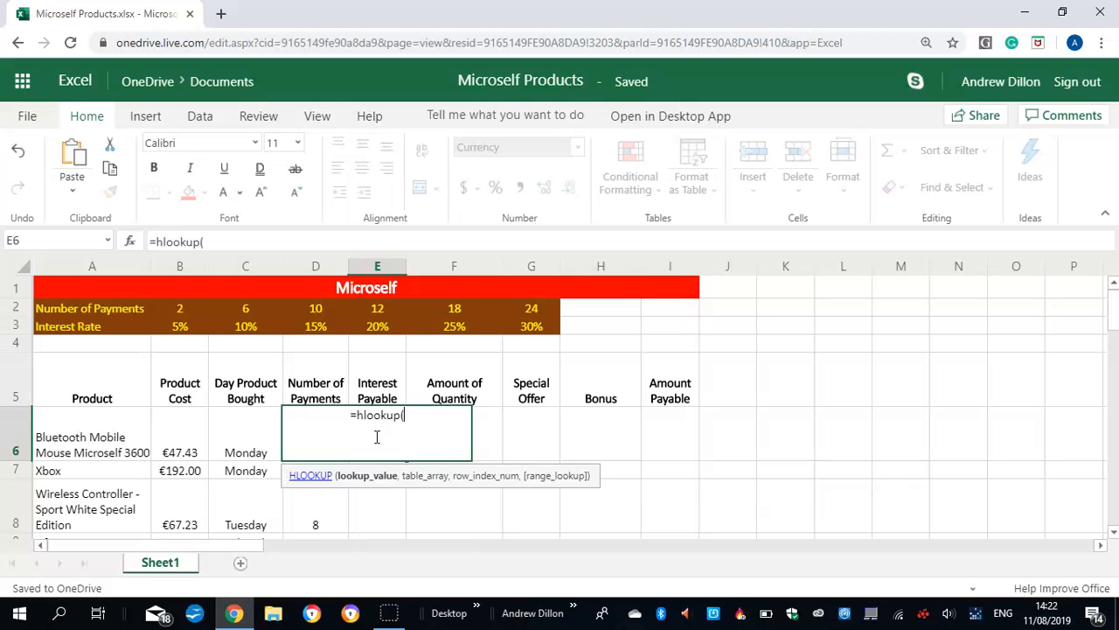
text(d6)
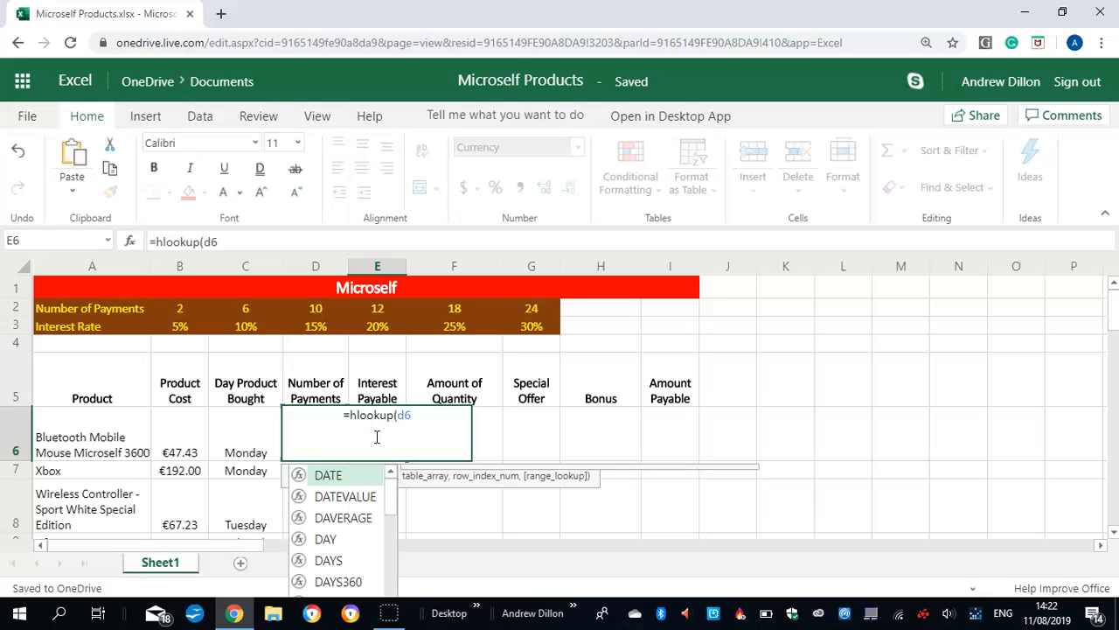
text(,$b2)
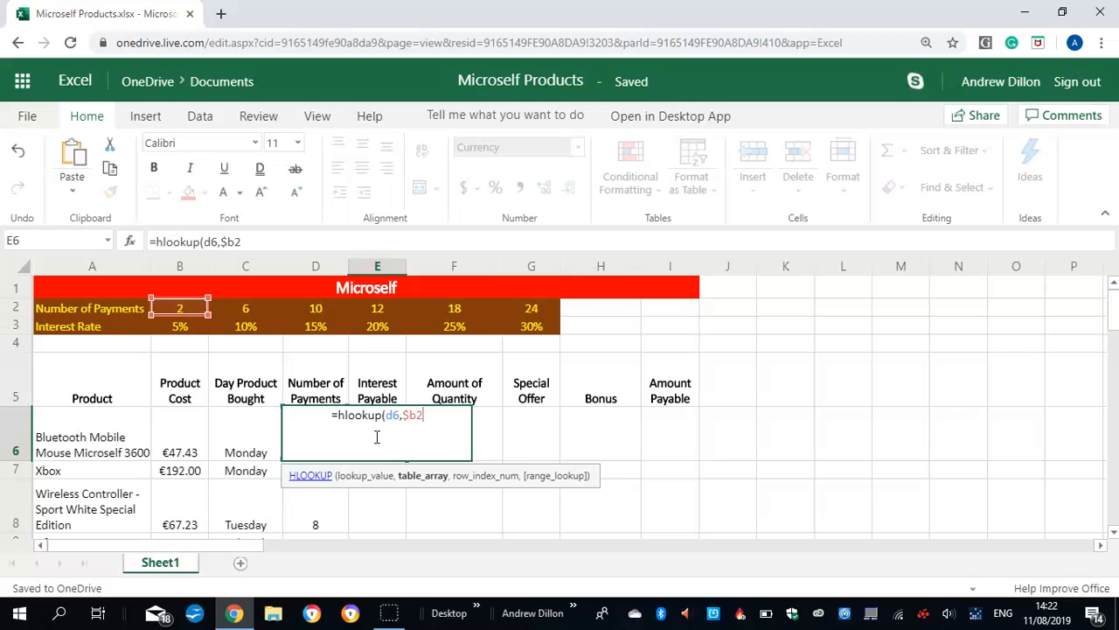
text(:$g3,2))
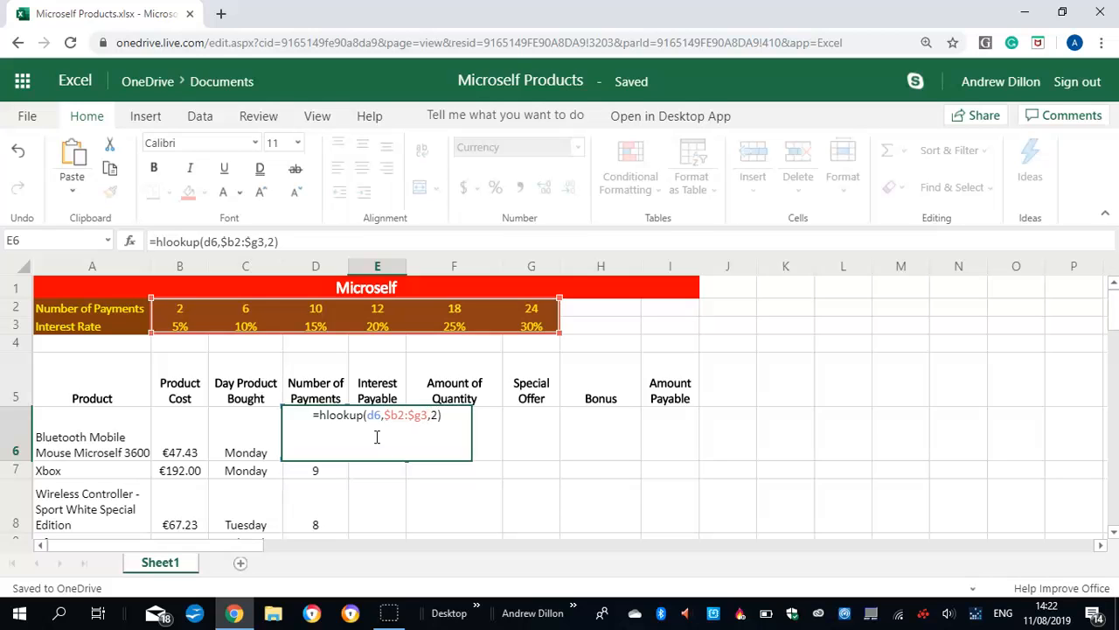
text(*b6)
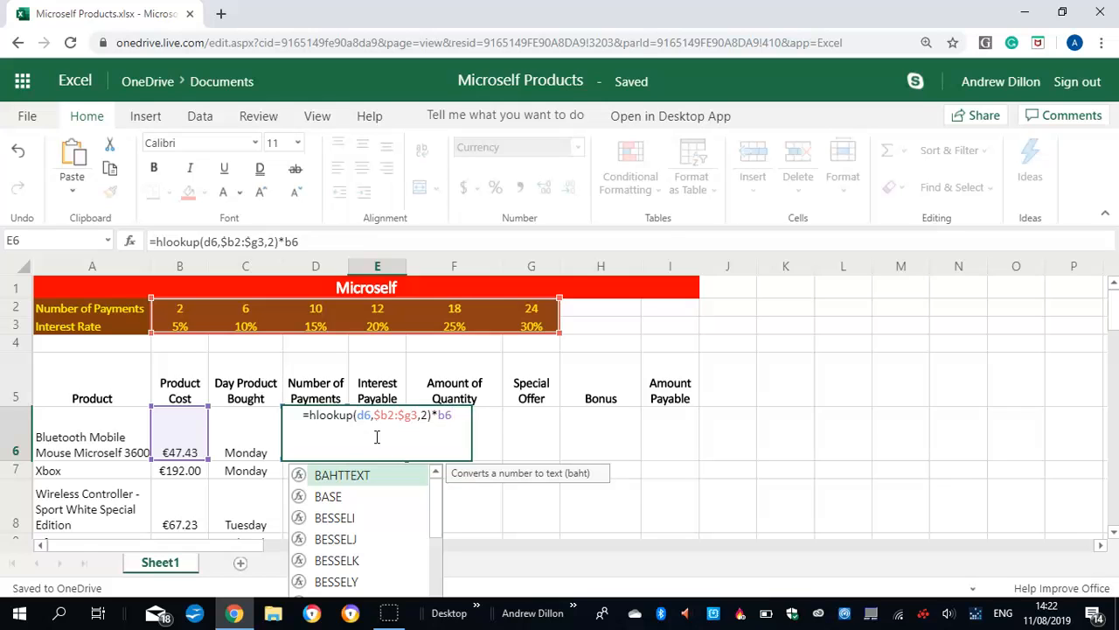
key(Return)
Copy the Interest Payable formula from E6 down through E16
click(377, 461)
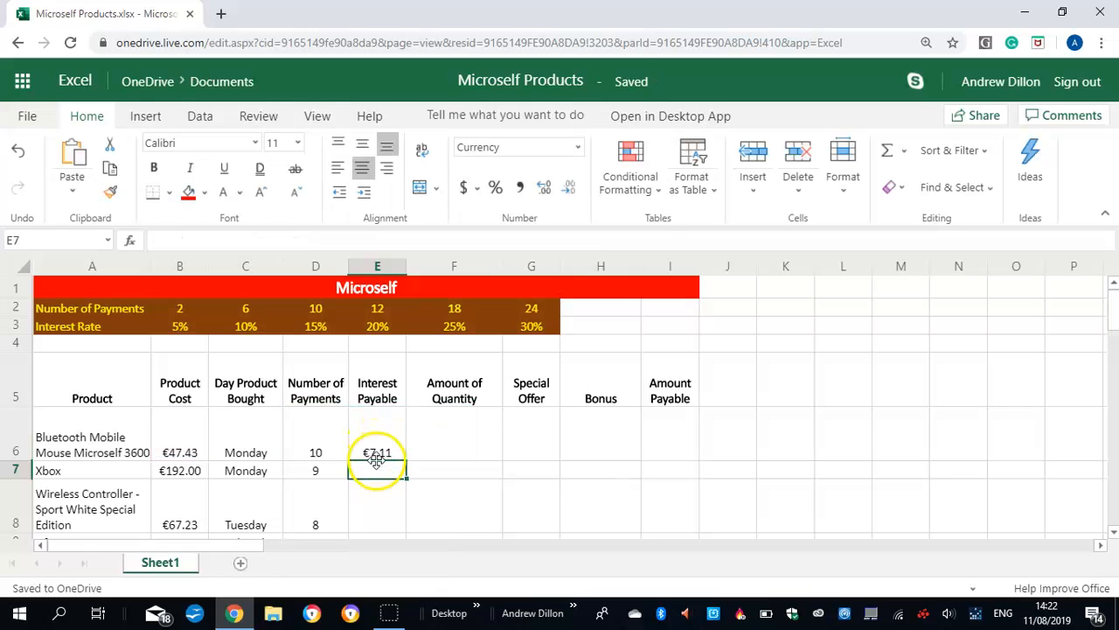
mouse_move(406, 462)
mouse_down()
mouse_move(385, 599)
mouse_move(388, 453)
mouse_up()
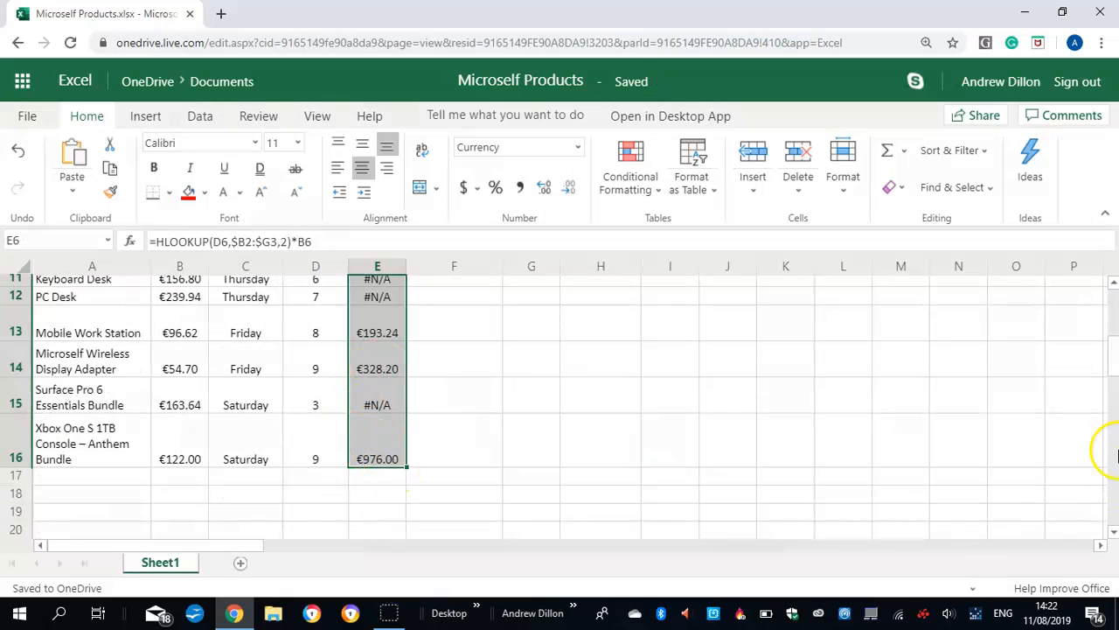
drag(1116, 352, 1116, 315)
Correct the lookup range in the Xbox row's Interest Payable formula (E7) to $B2:$G3
click(376, 349)
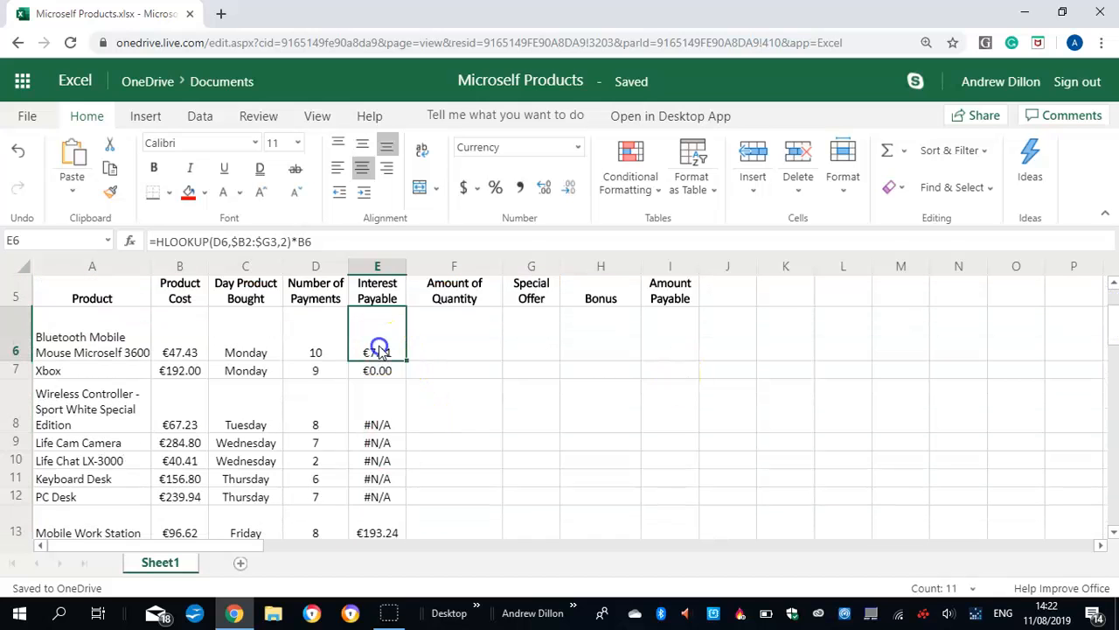
click(387, 372)
click(263, 238)
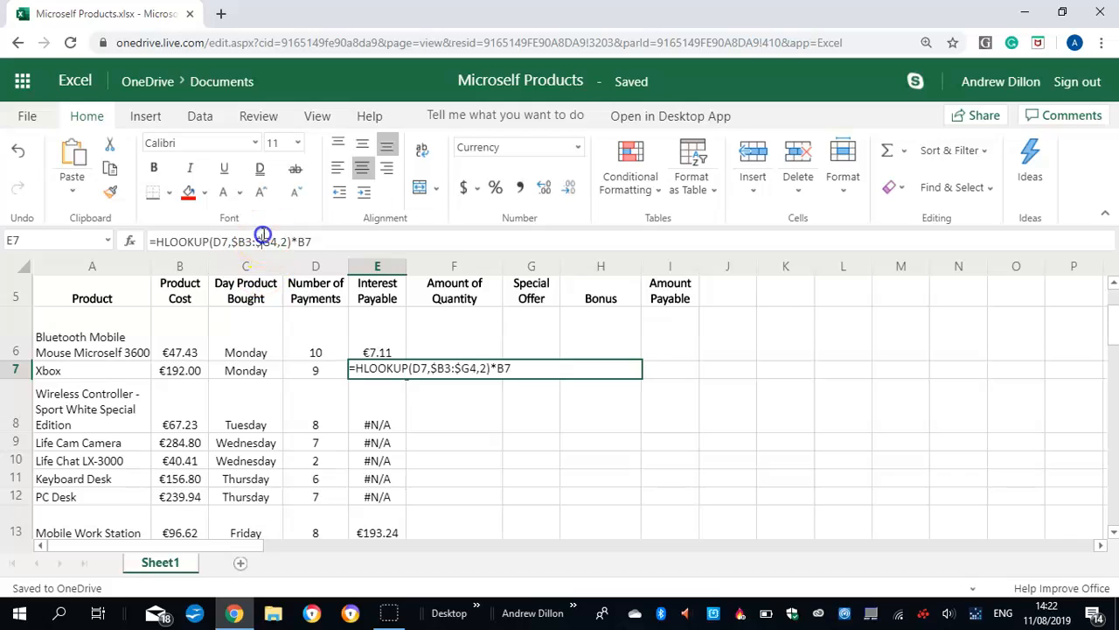
drag(1116, 337, 1117, 313)
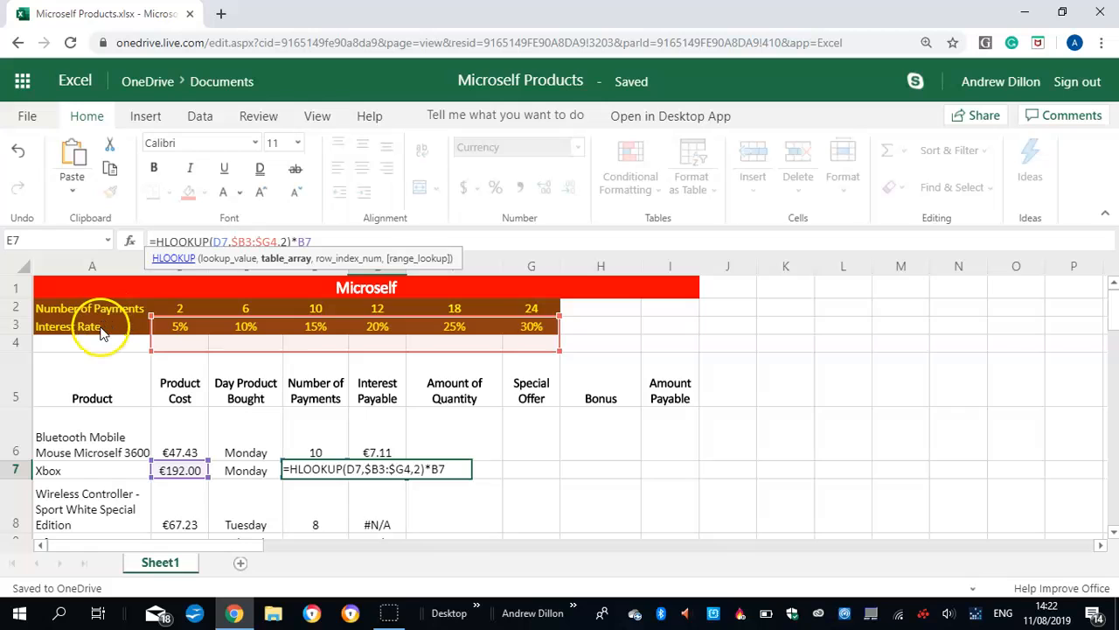
click(255, 241)
text(2)
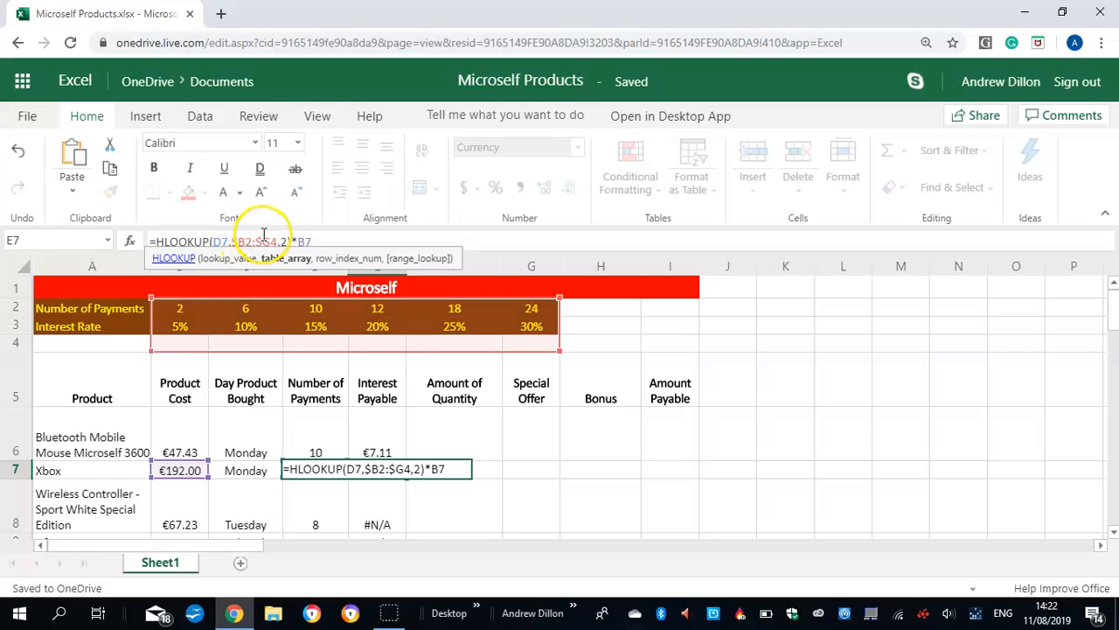
click(276, 242)
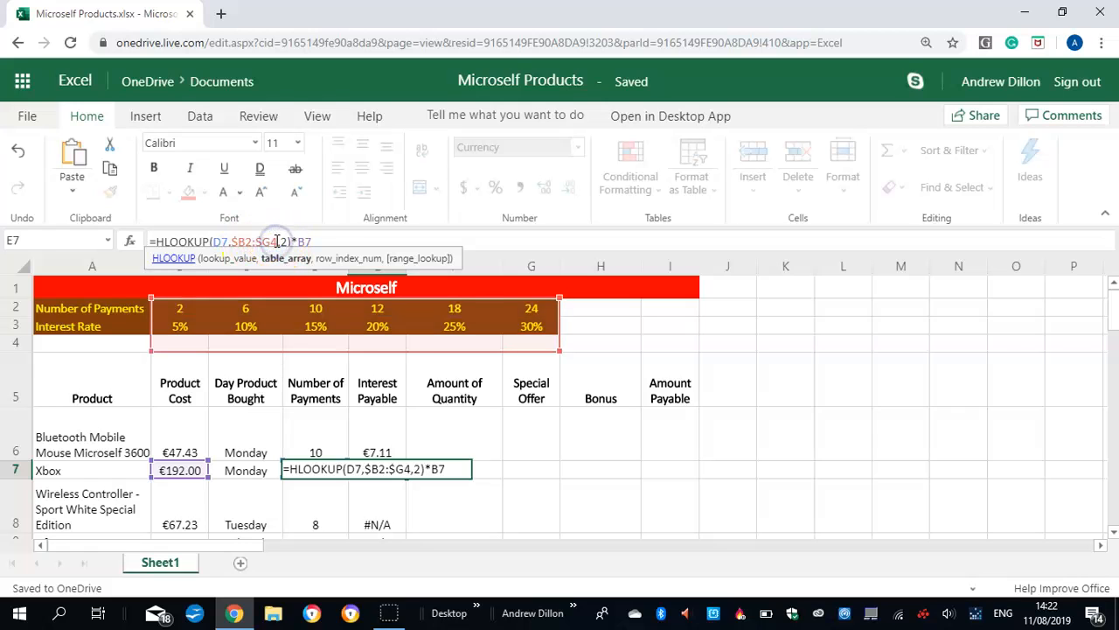
key(BackSpace)
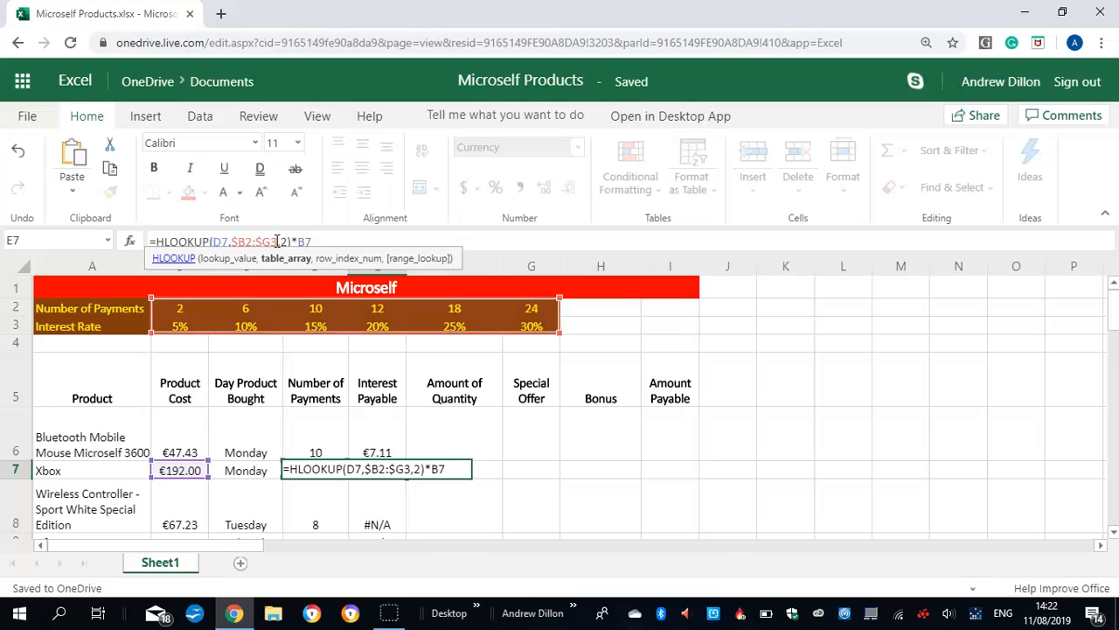
key(Return)
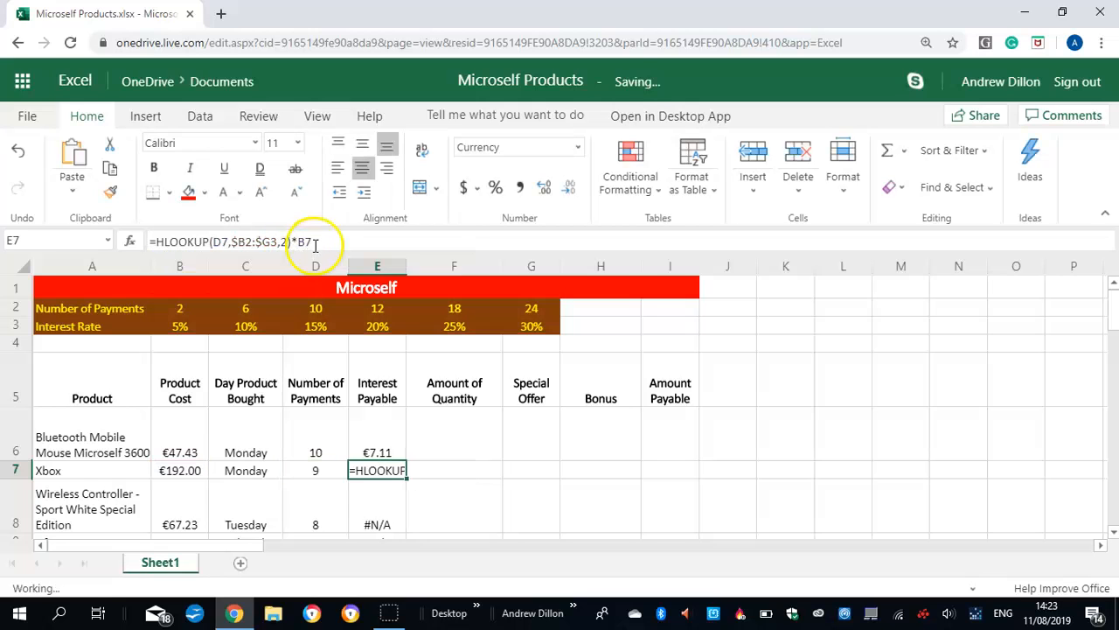
Change the lookup range in the Wireless Controller's Interest Payable formula (E8) to $B2:$G3
scroll(1114, 306, down, 3)
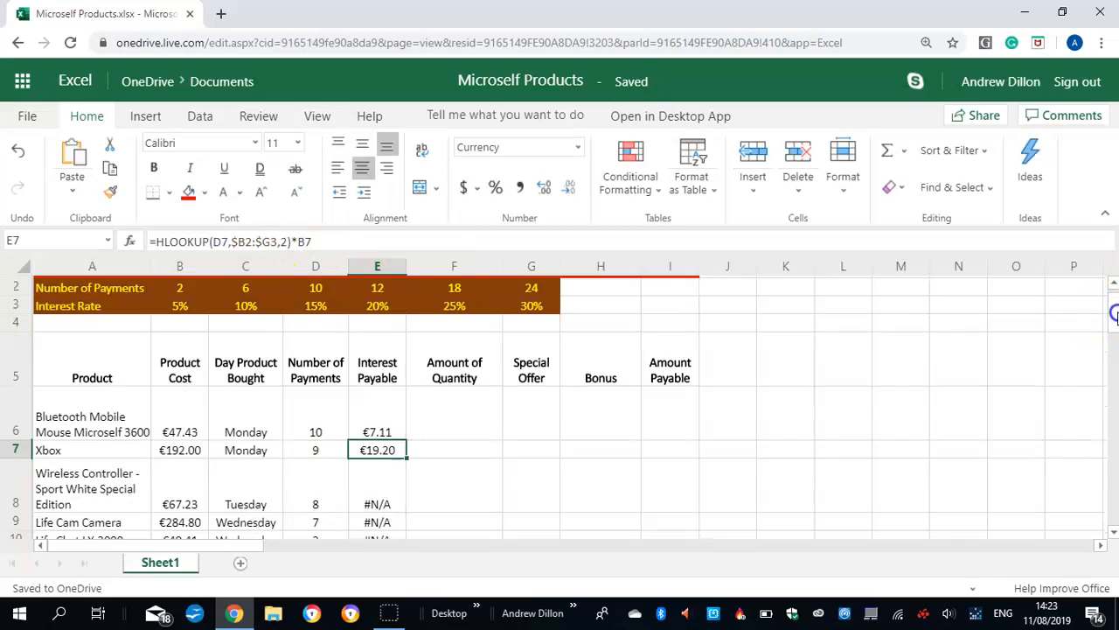
scroll(1115, 315, down, 1)
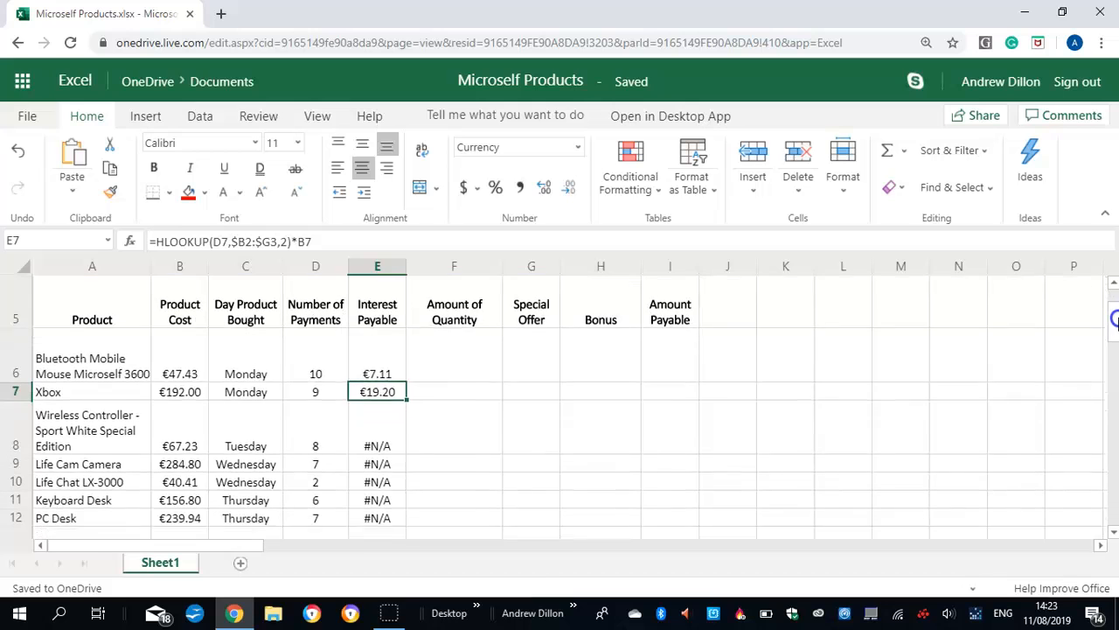
click(393, 413)
click(275, 240)
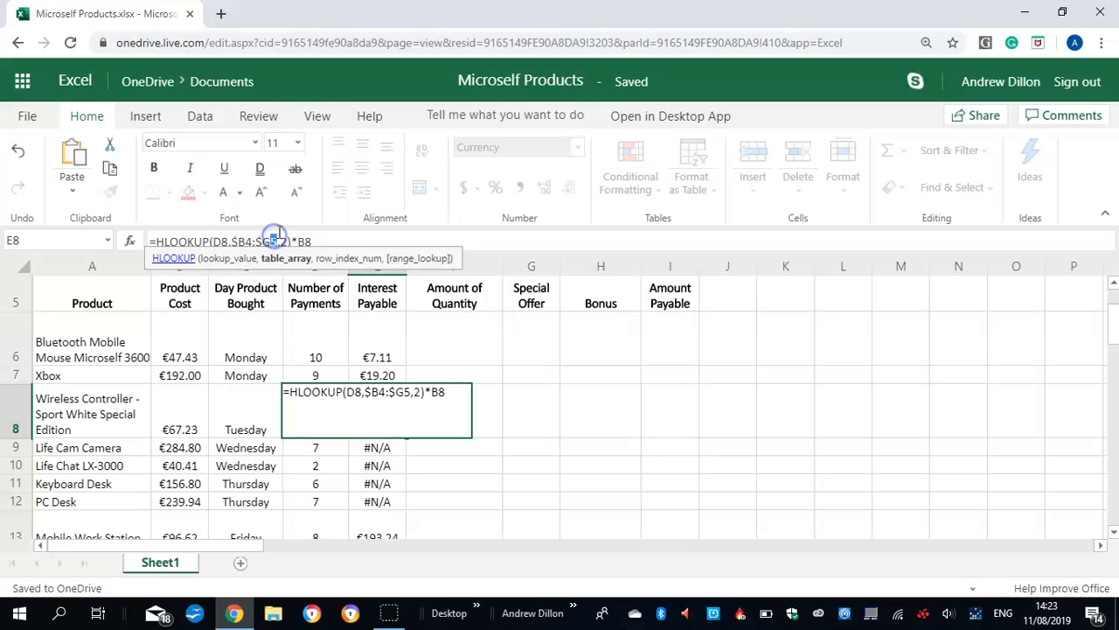
text(3)
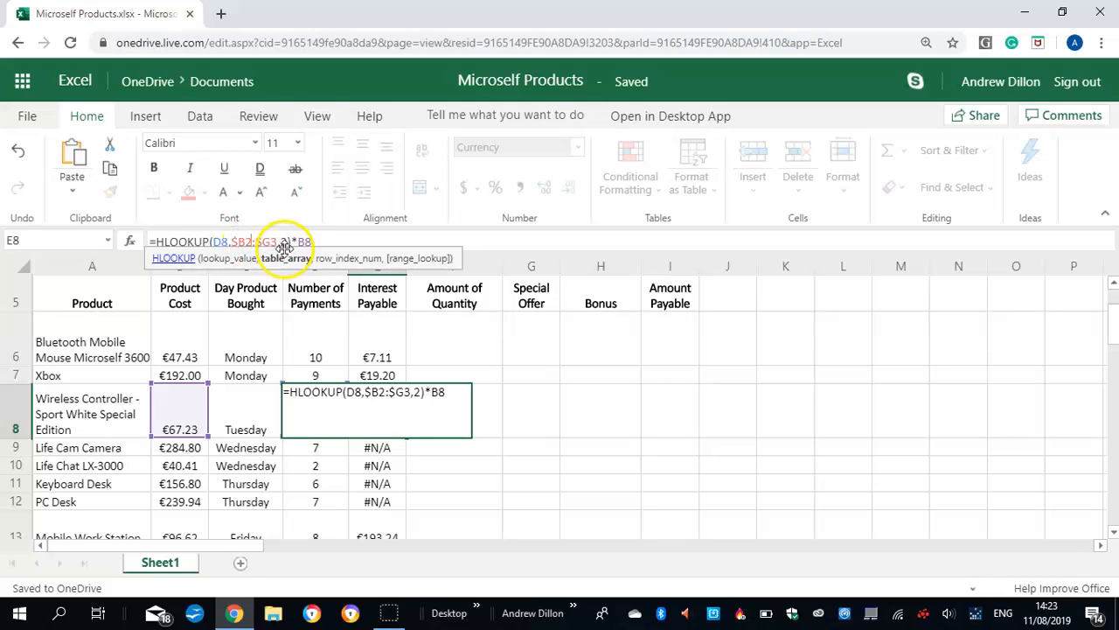
key(Return)
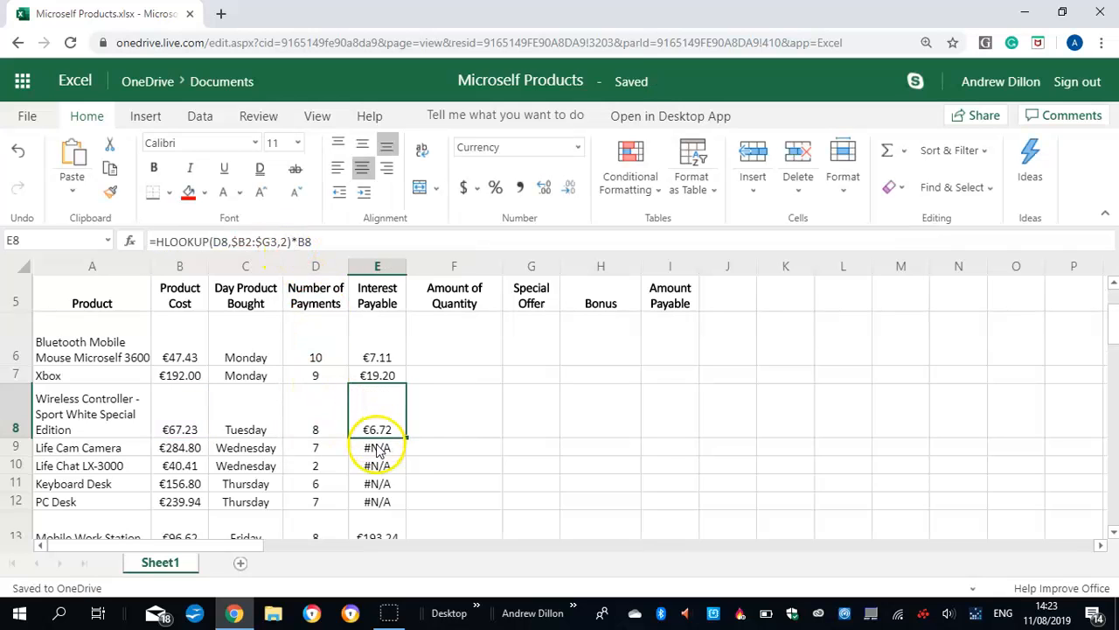
Set the lookup range in the Life Cam Camera's Interest Payable formula (E9) to $B2:$G3
click(275, 239)
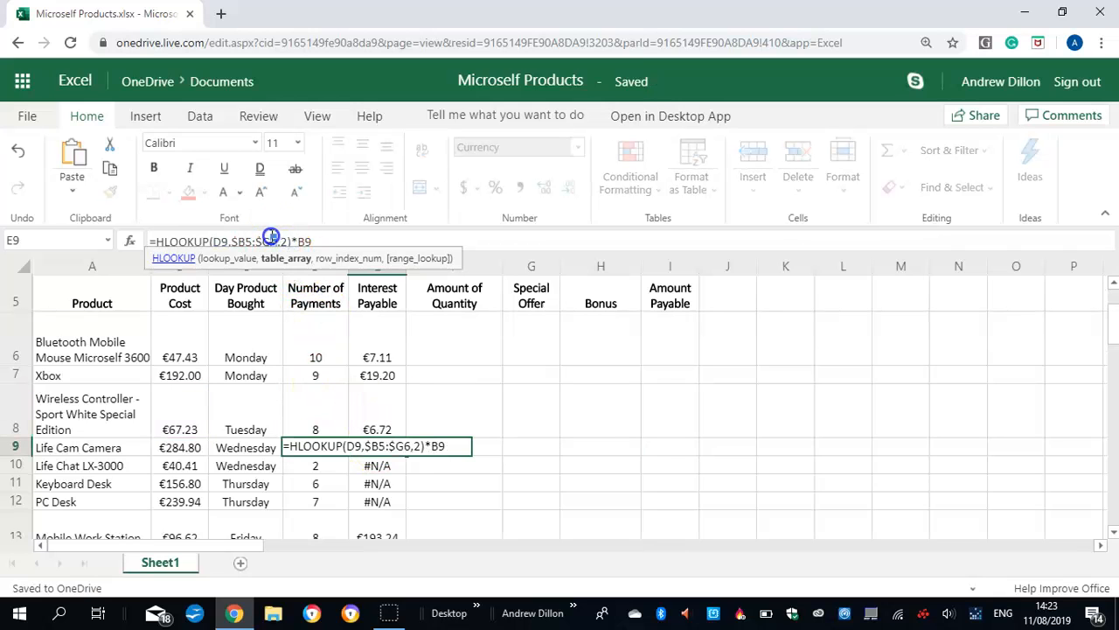
click(252, 240)
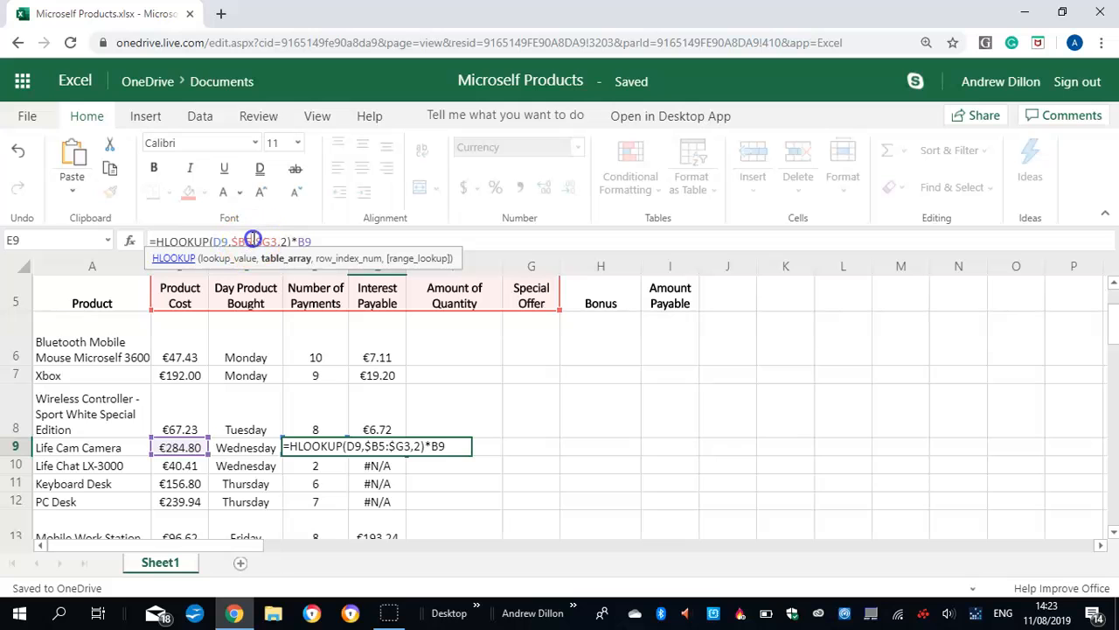
text(2)
key(Return)
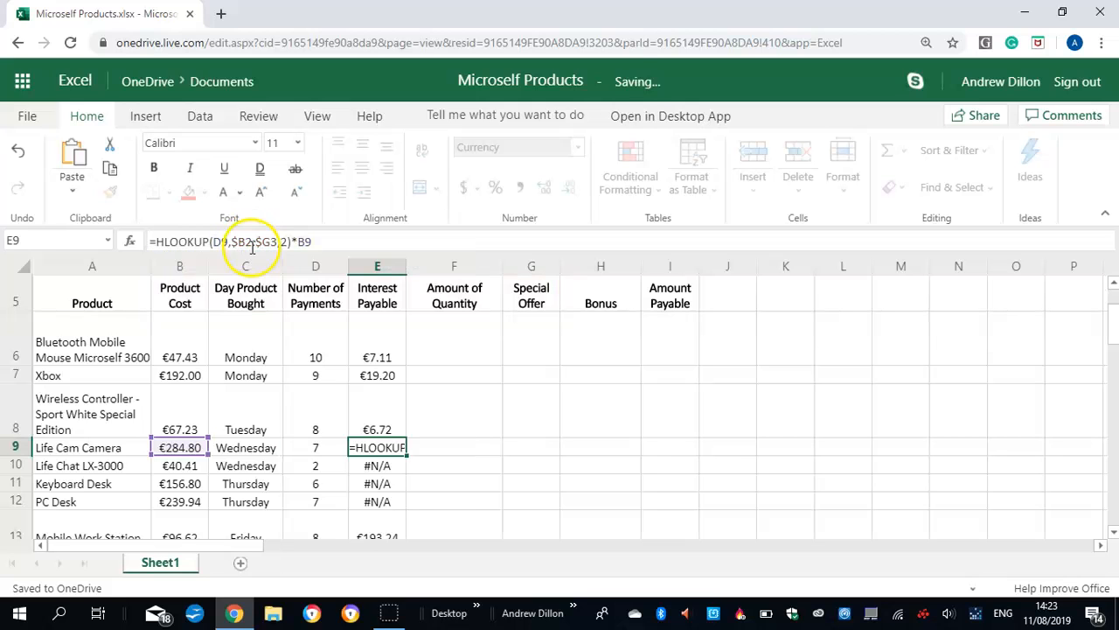
Correct the Life Chat LX-3000's Interest Payable formula in E10 so its lookup range is $B2:$G3
scroll(1112, 337, down, 3)
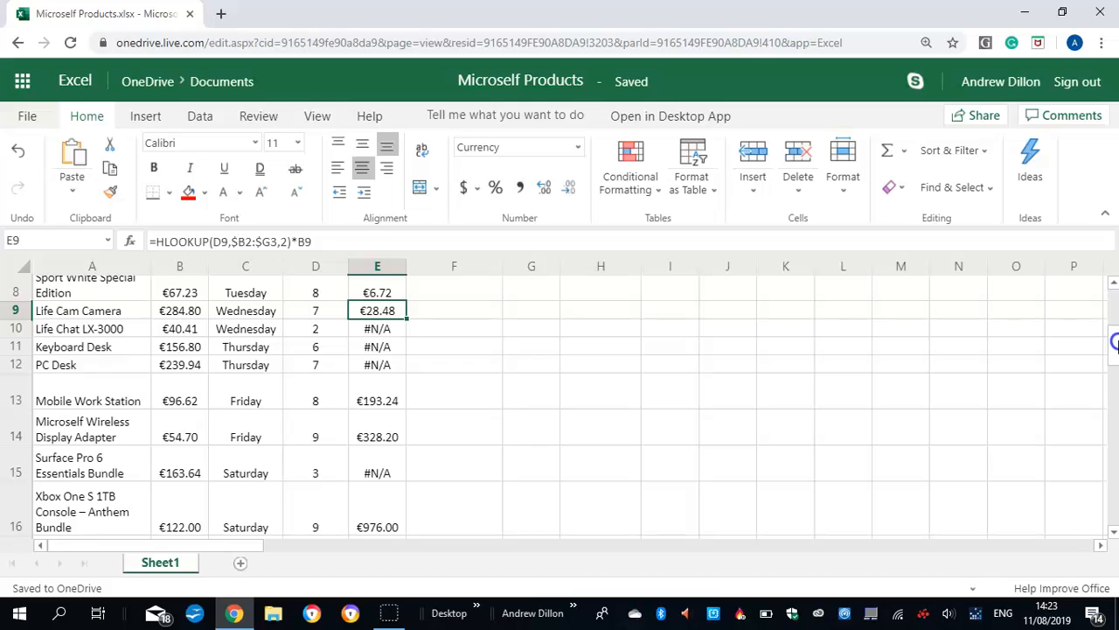
click(377, 329)
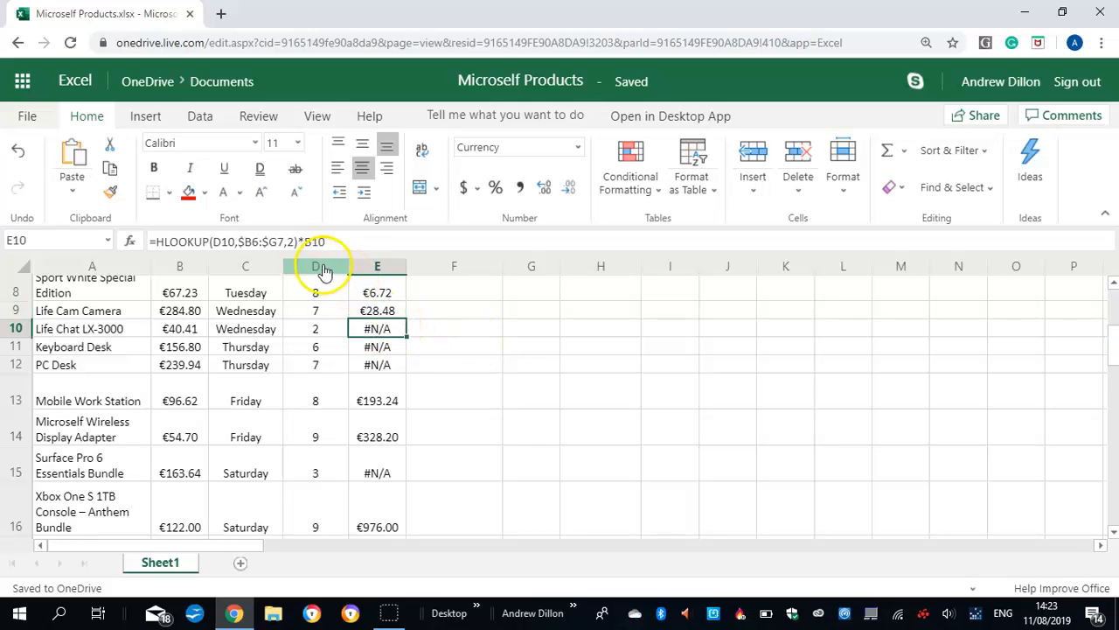
click(280, 238)
key(BackSpace)
text(3)
click(256, 238)
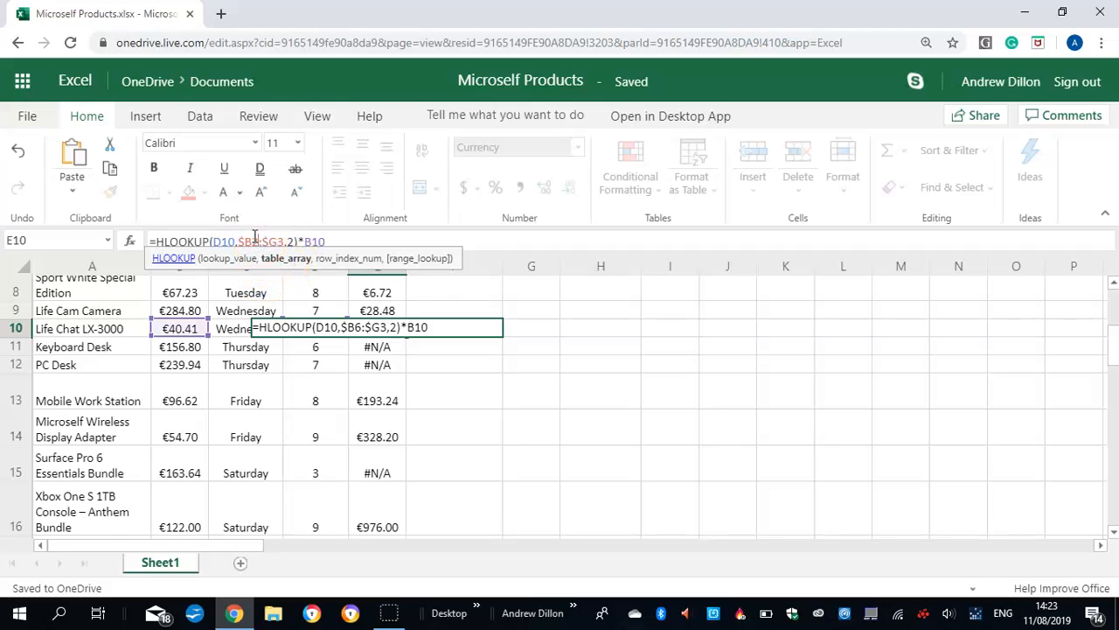
key(Return)
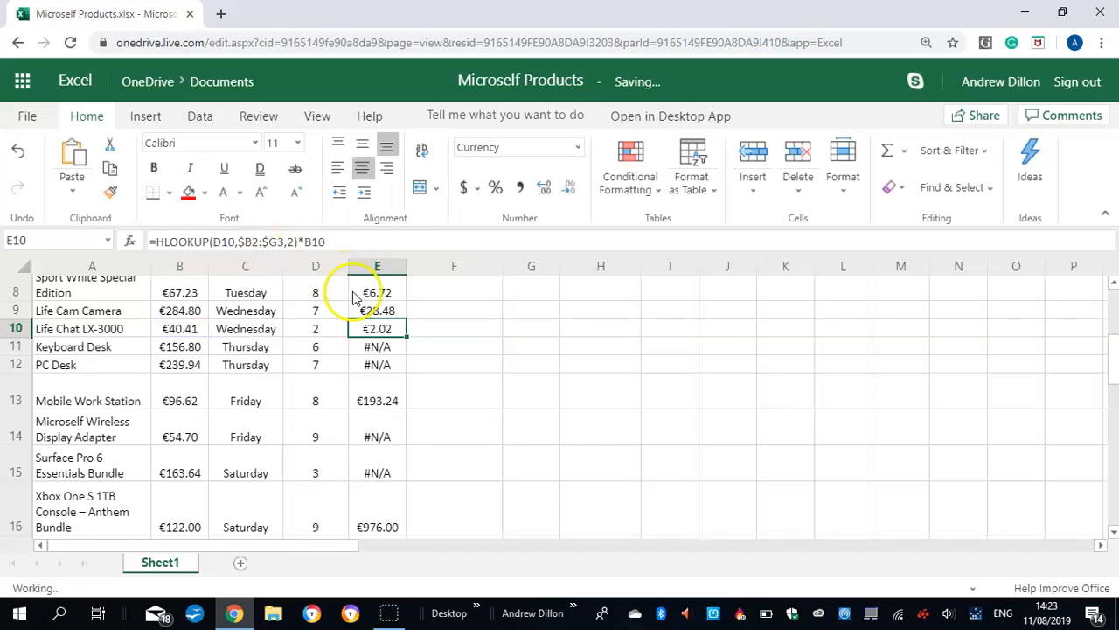
Correct the lookup range in the Keyboard Desk's Interest Payable formula (E11) to $B2:$G3
click(389, 350)
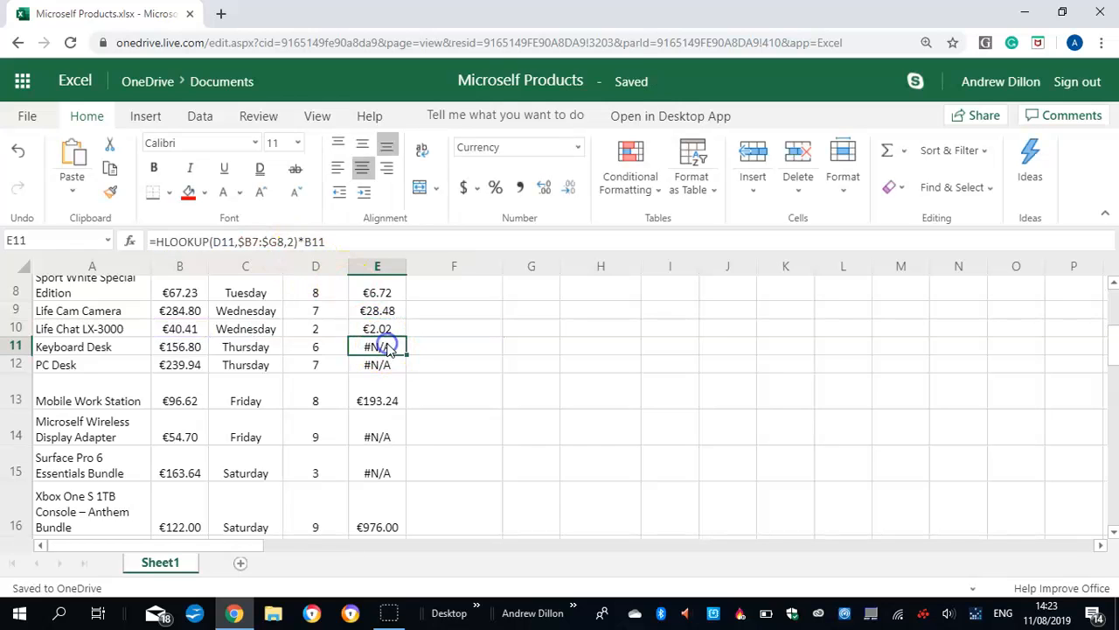
click(283, 238)
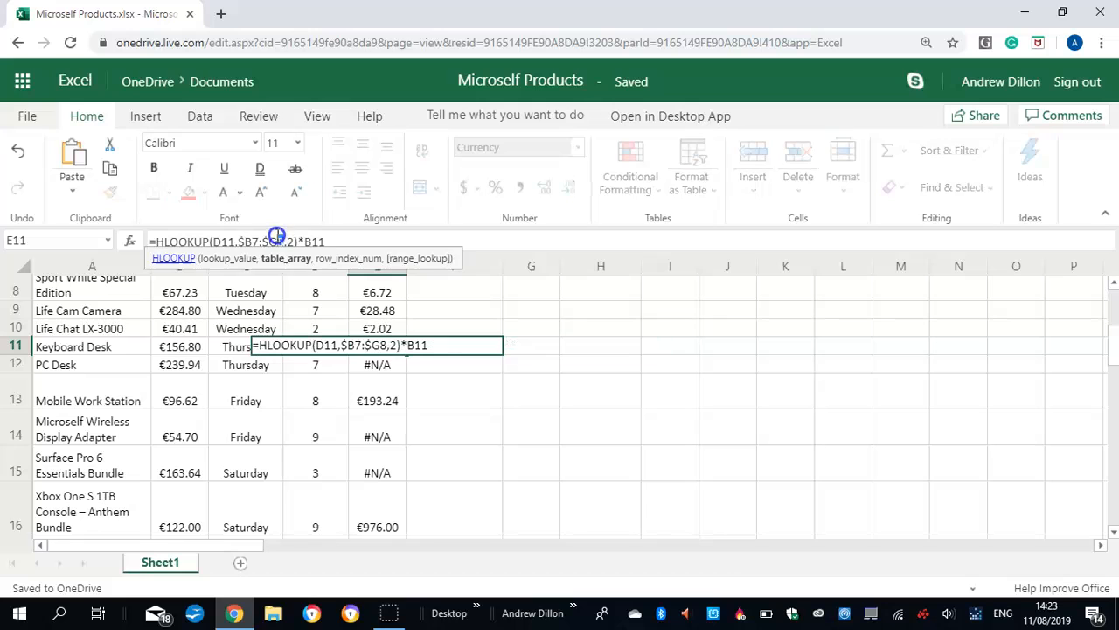
text(3)
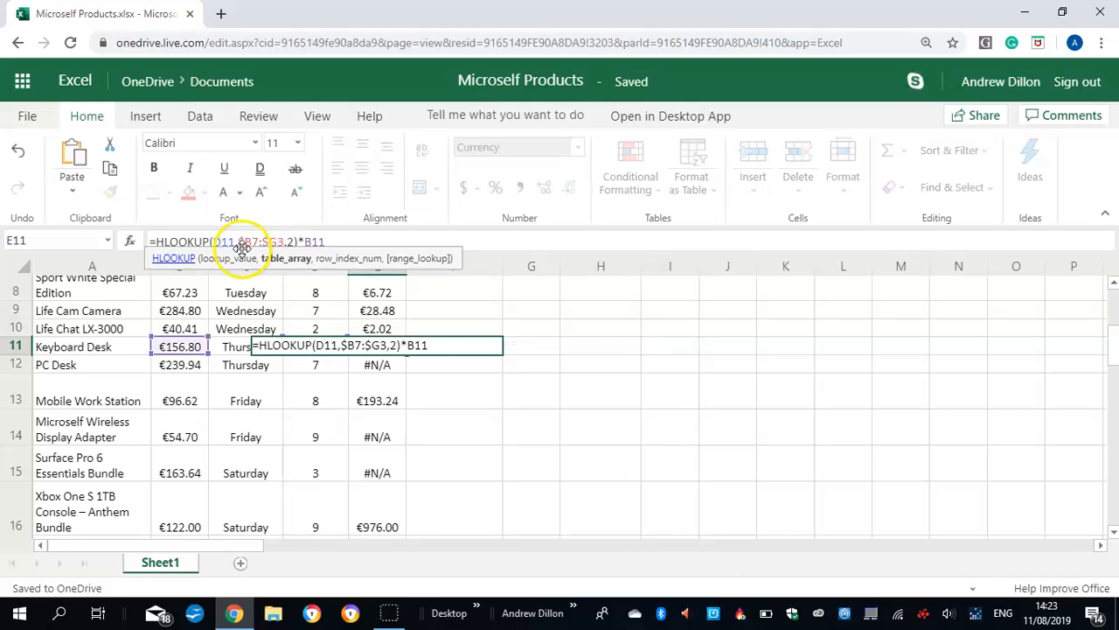
drag(1115, 348, 1116, 291)
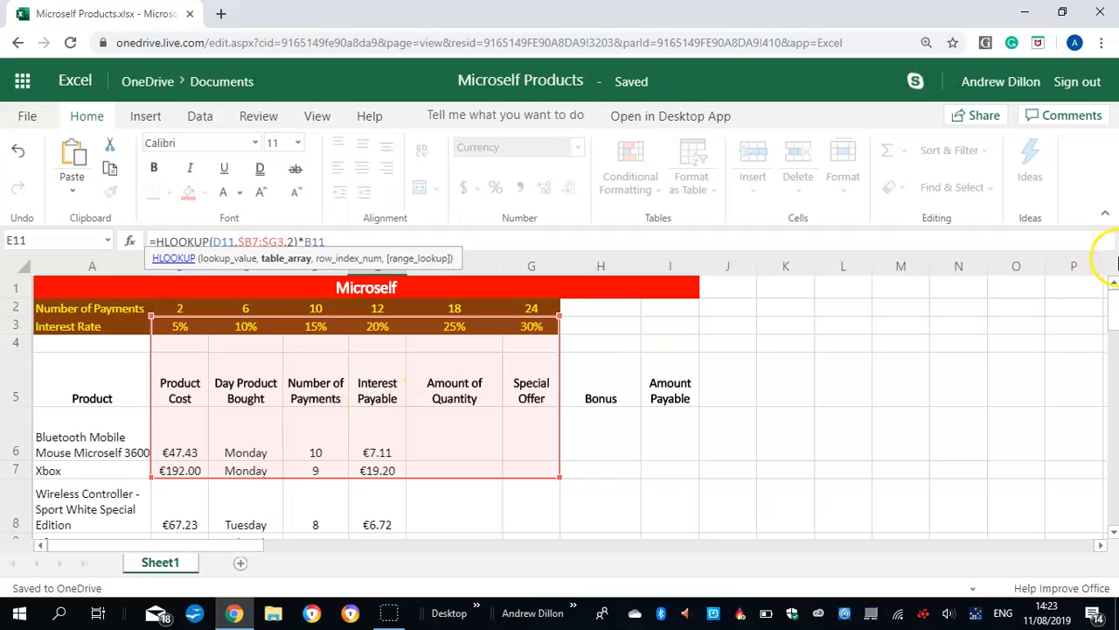
scroll(1114, 307, down, 5)
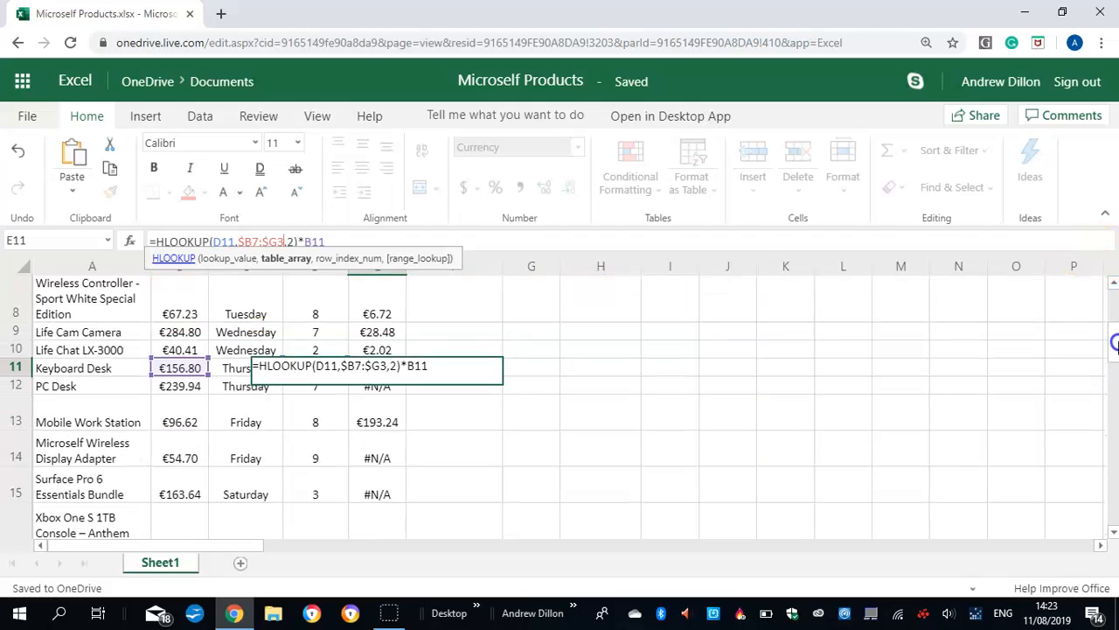
click(258, 238)
key(BackSpace)
text(2)
key(Return)
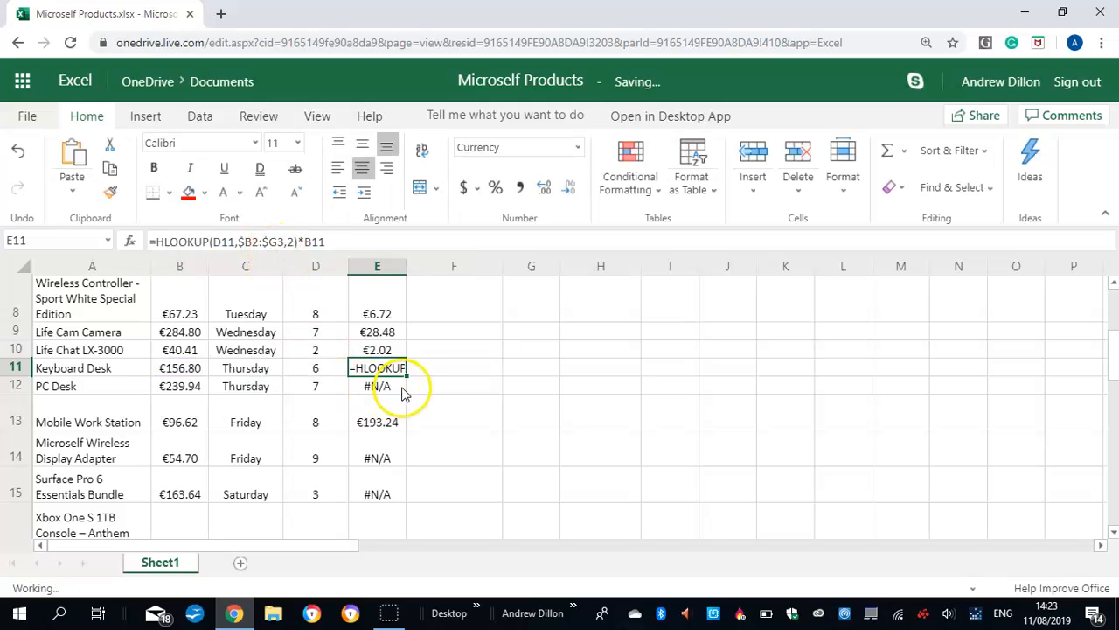
Change the lookup range in the PC Desk's Interest Payable formula (E12) to $B2:$G3
click(394, 386)
click(284, 242)
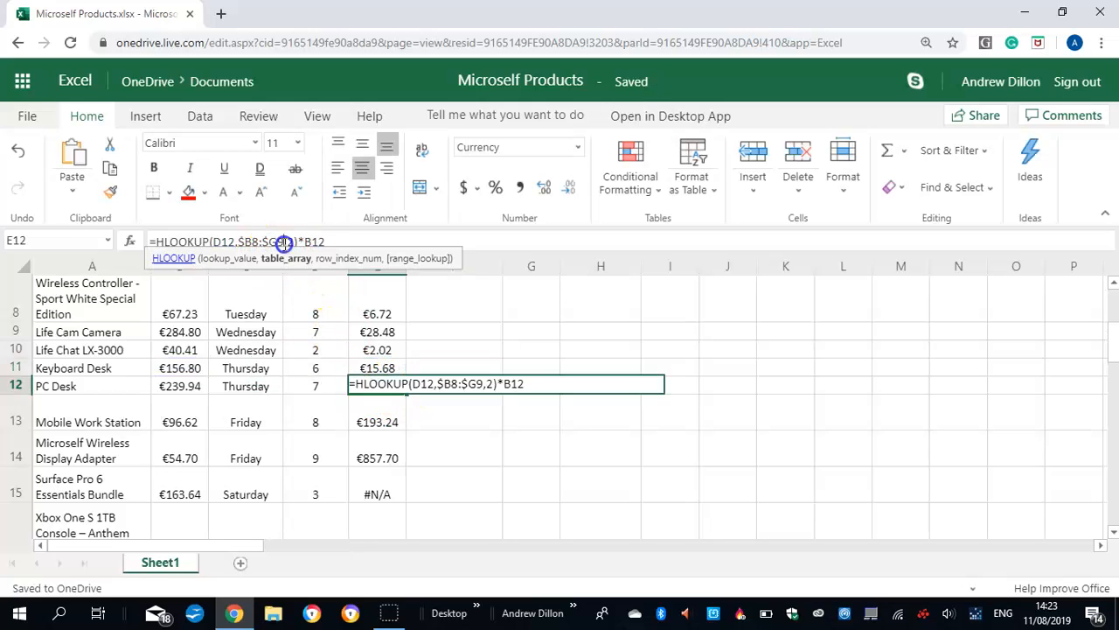
drag(284, 244, 277, 240)
text(3,)
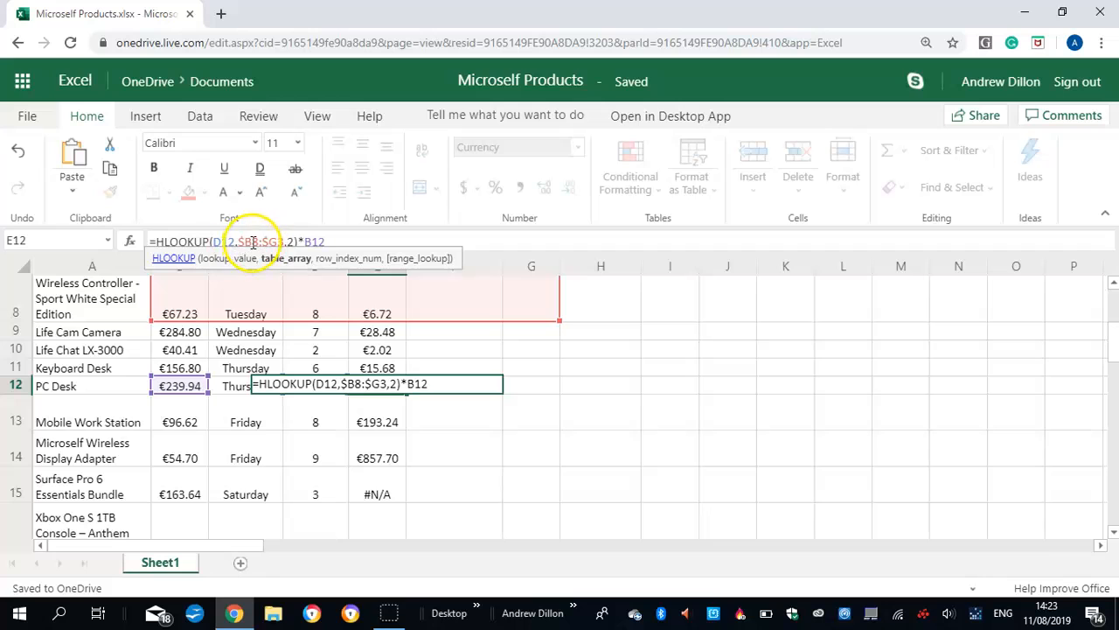
text(2)
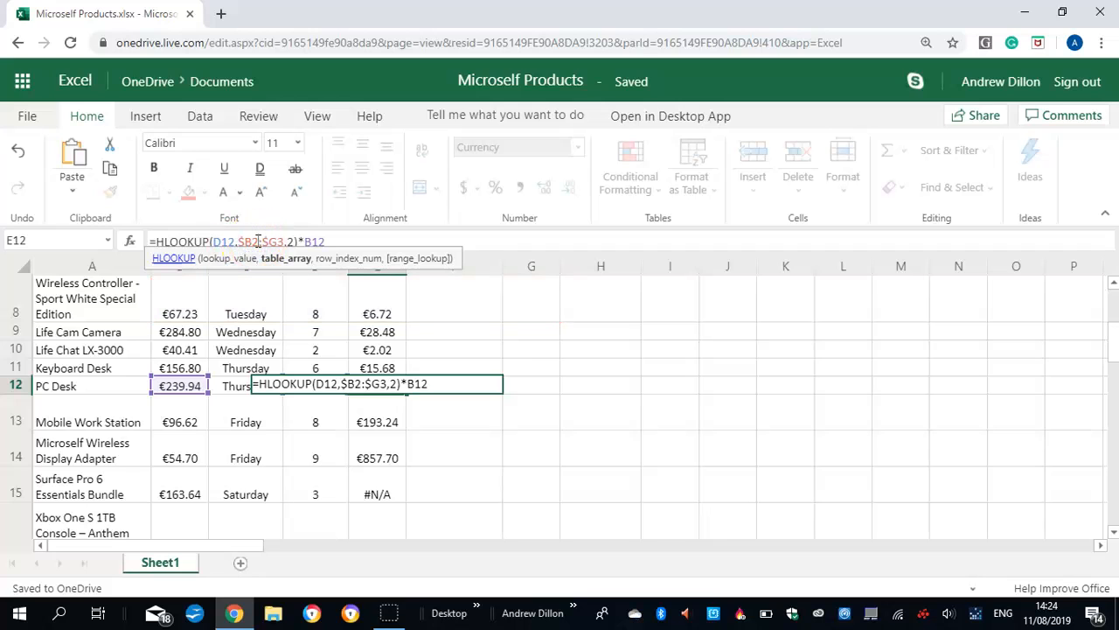
key(Return)
Set the lookup range in the Mobile Work Station's Interest Payable formula (E13) to $B2:$G3
click(374, 412)
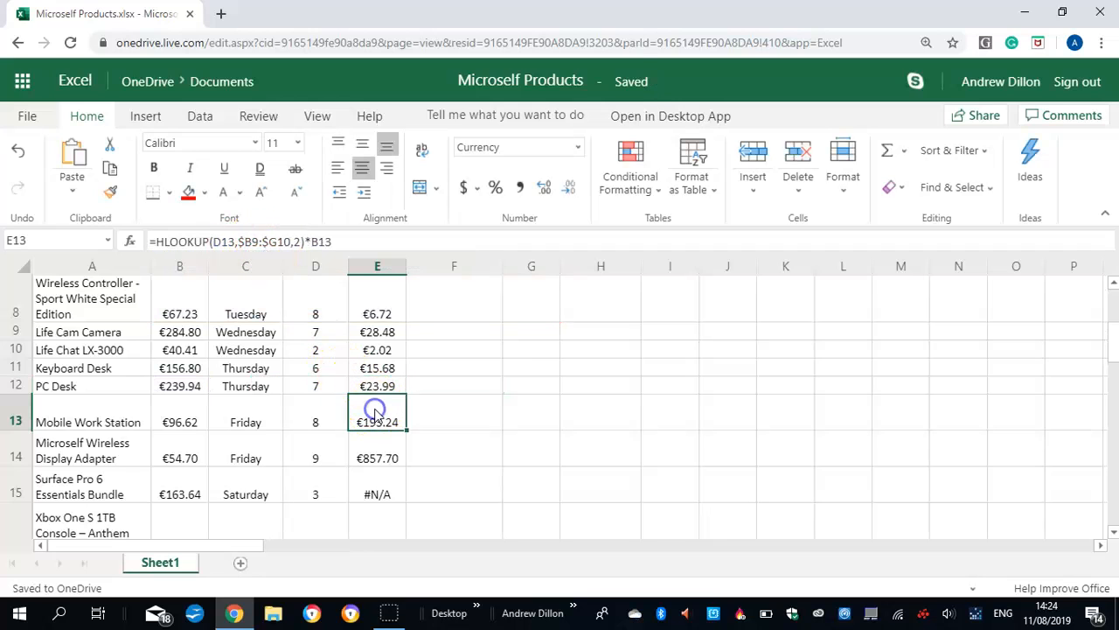
click(283, 240)
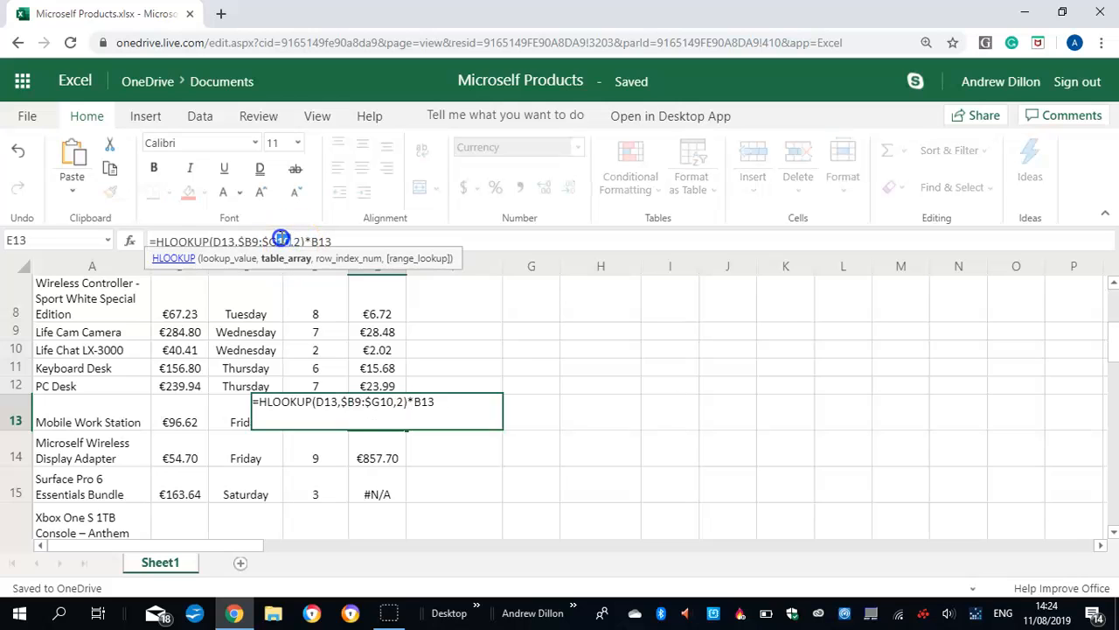
key(BackSpace)
key(BackSpace)
text(3,)
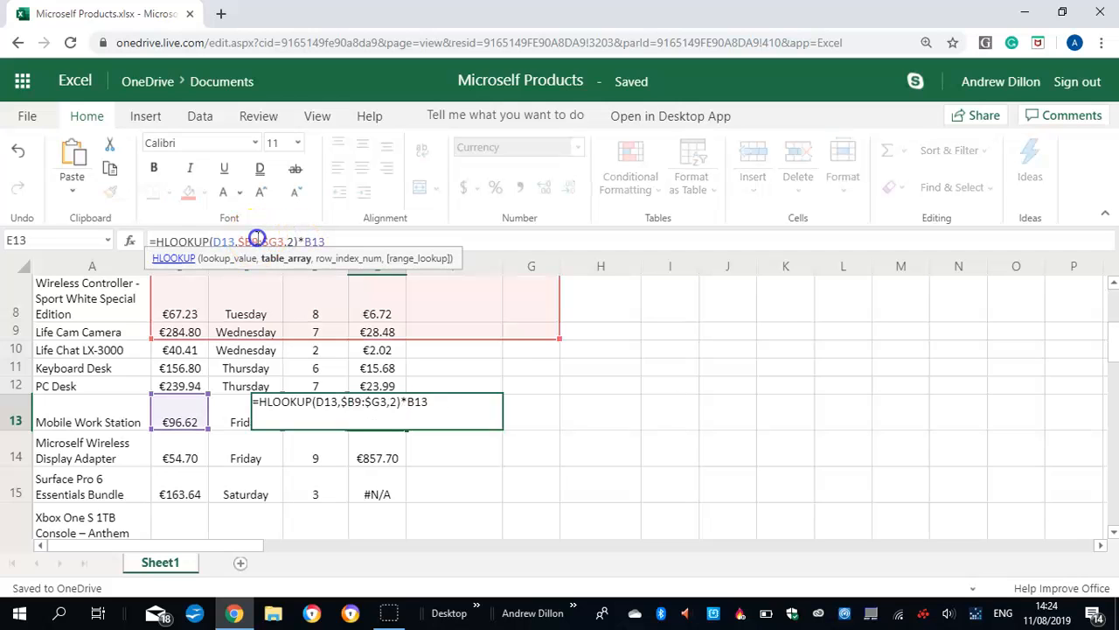
text(2)
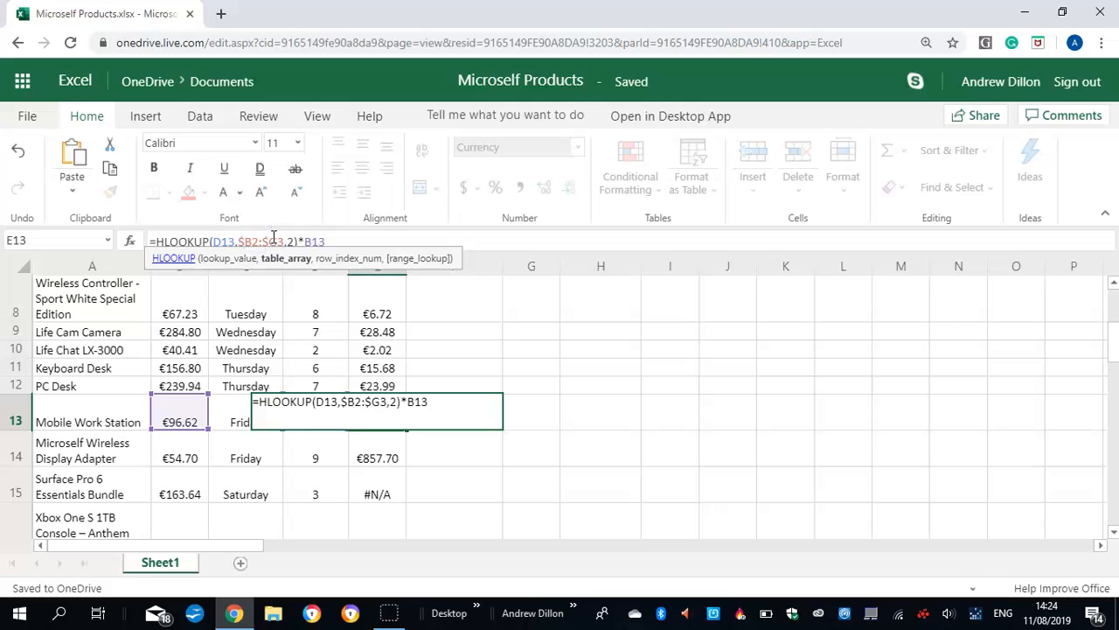
key(ctrl+Return)
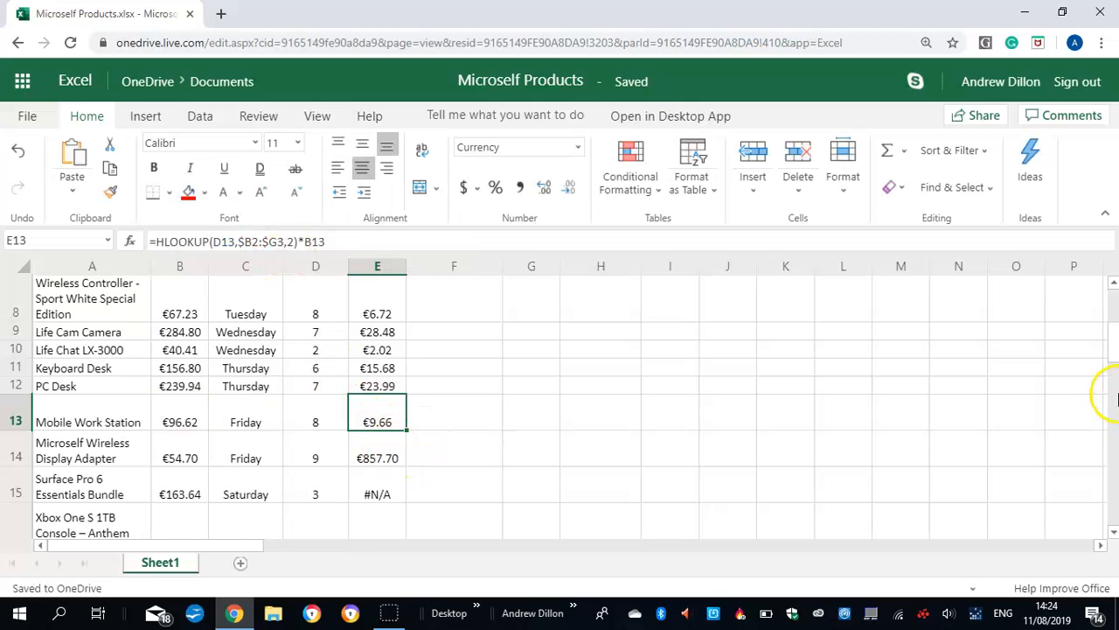
Correct the Microself Wireless Display Adapter's Interest Payable formula in E14 so its lookup range is $B2:$G3
scroll(1112, 354, down, 3)
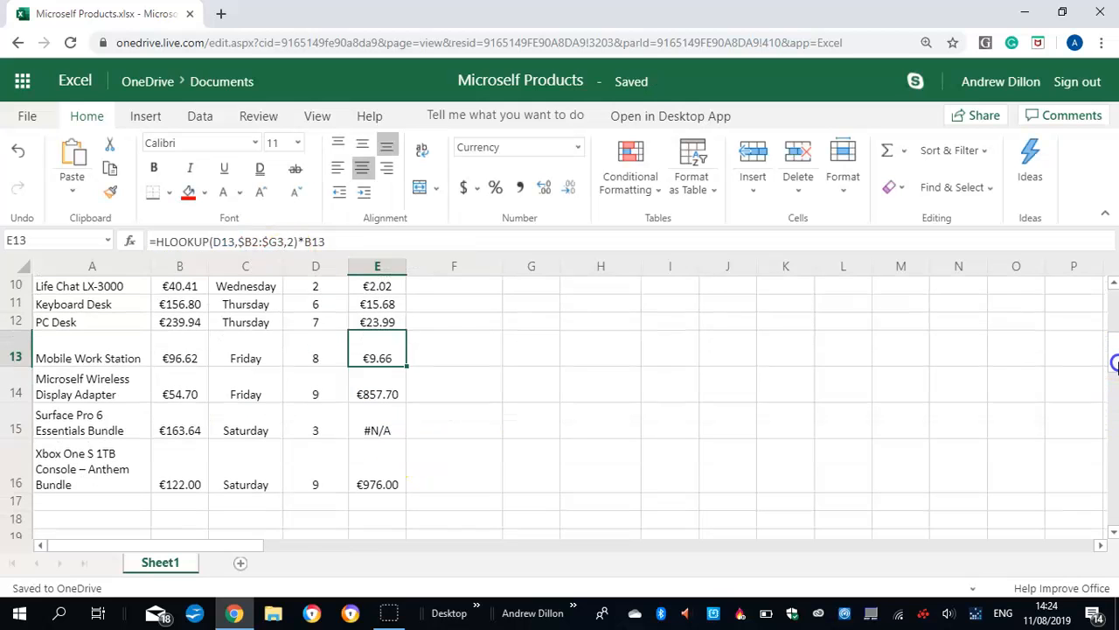
click(382, 363)
click(290, 241)
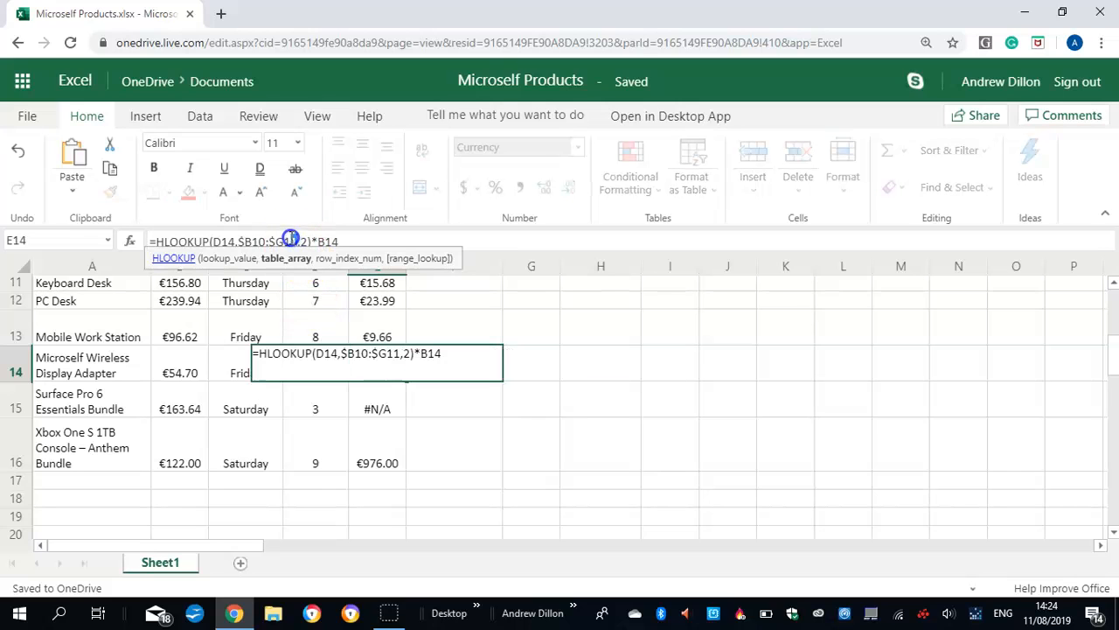
text(3,)
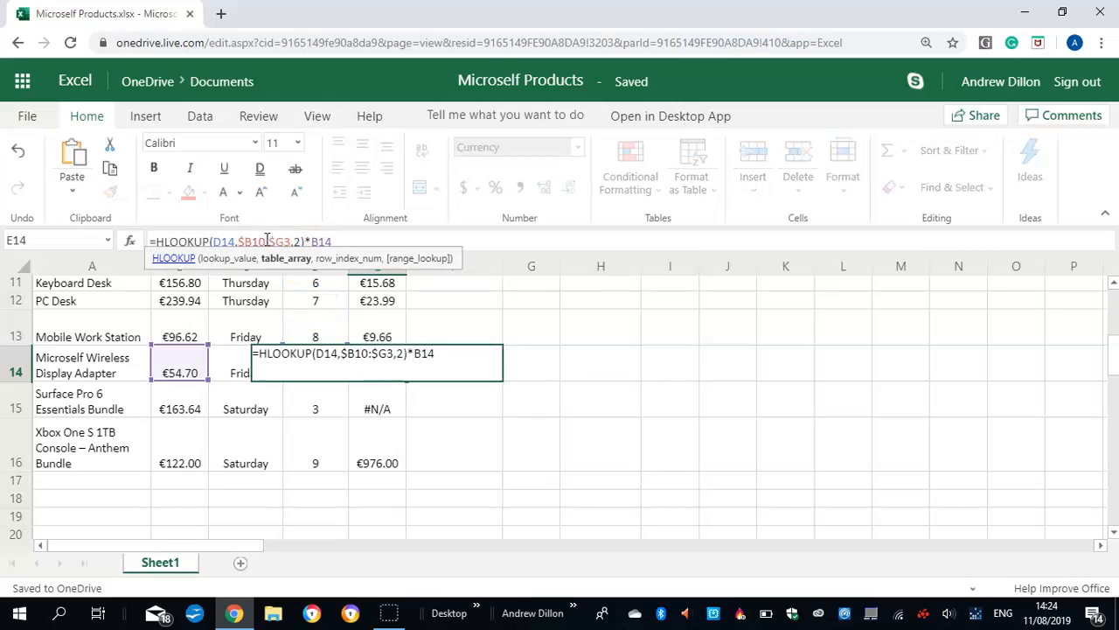
text(2)
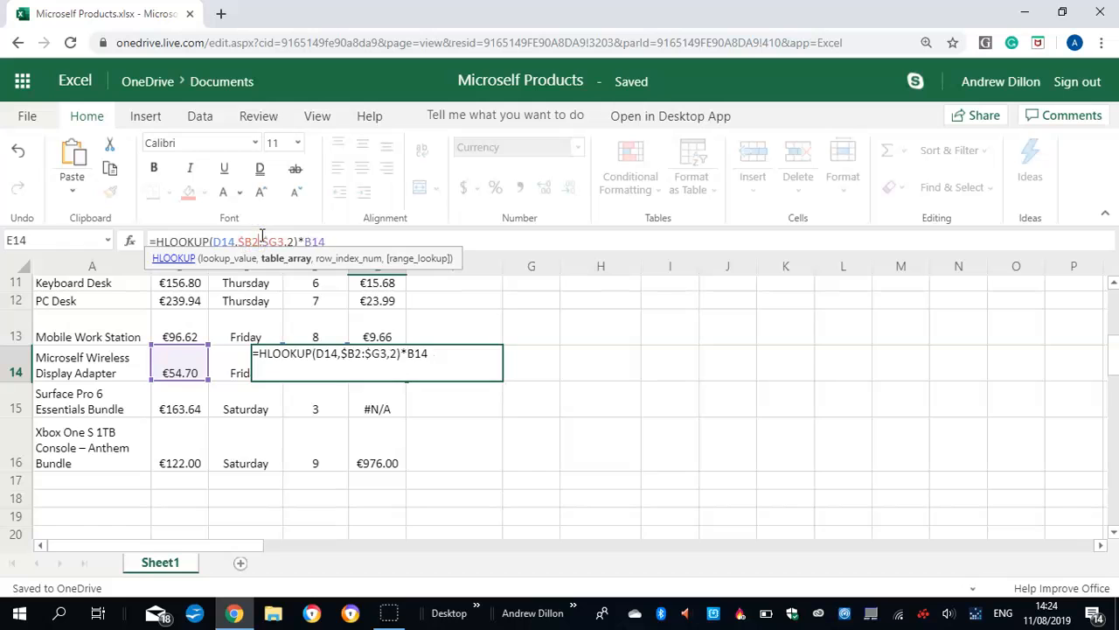
key(Return)
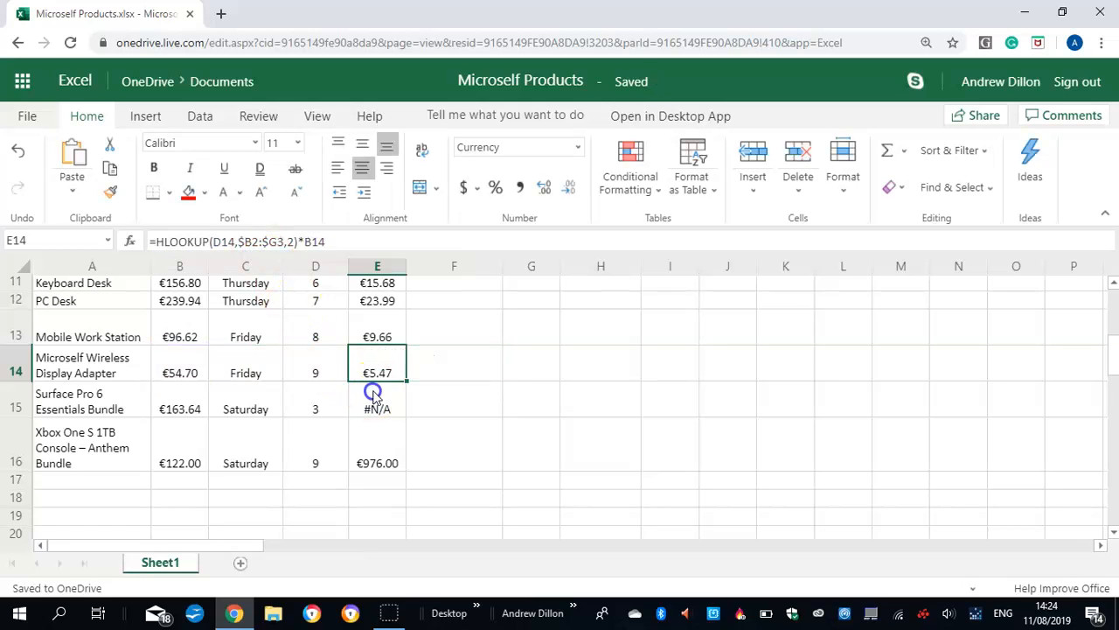
Change the lookup range in the Surface Pro 6 Essentials Bundle's Interest Payable formula (E15) to $B2:$G3
click(374, 395)
click(289, 236)
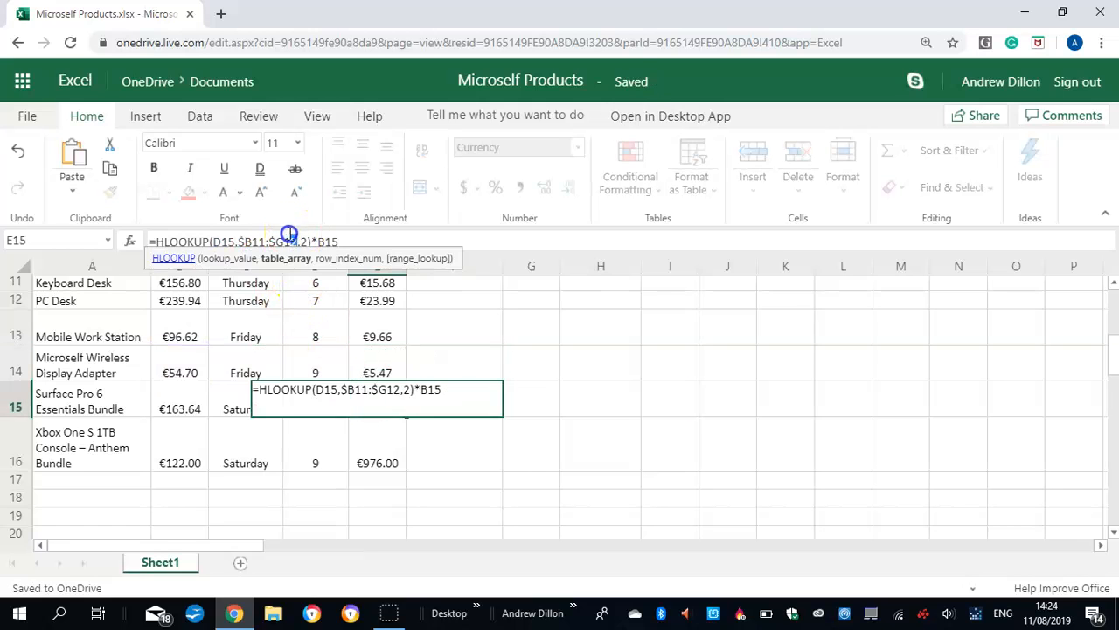
text(3,)
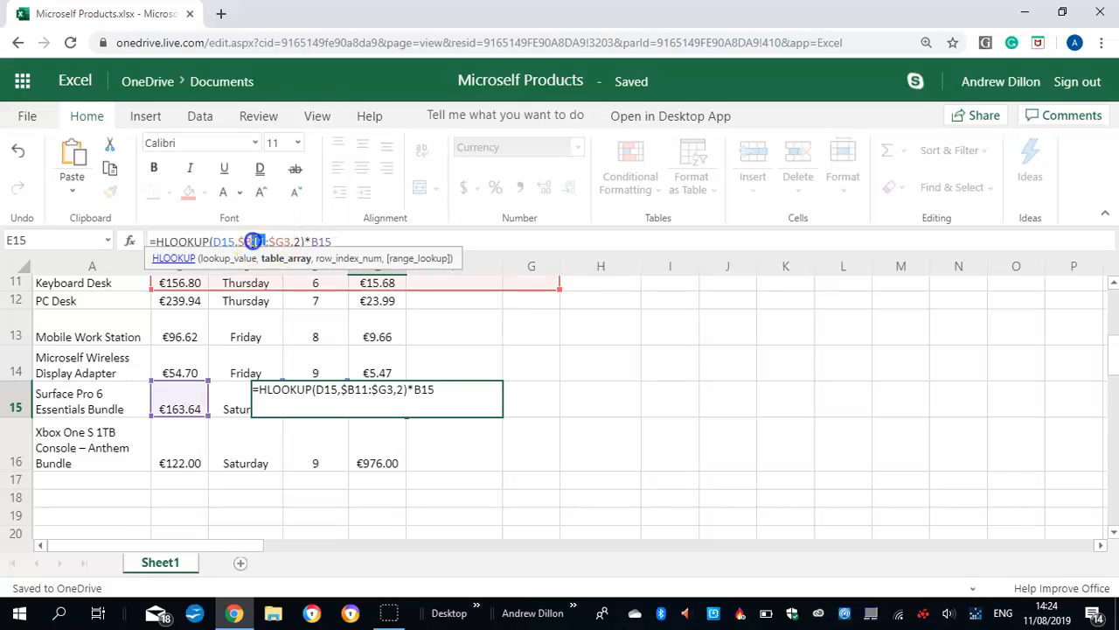
text(2)
key(Return)
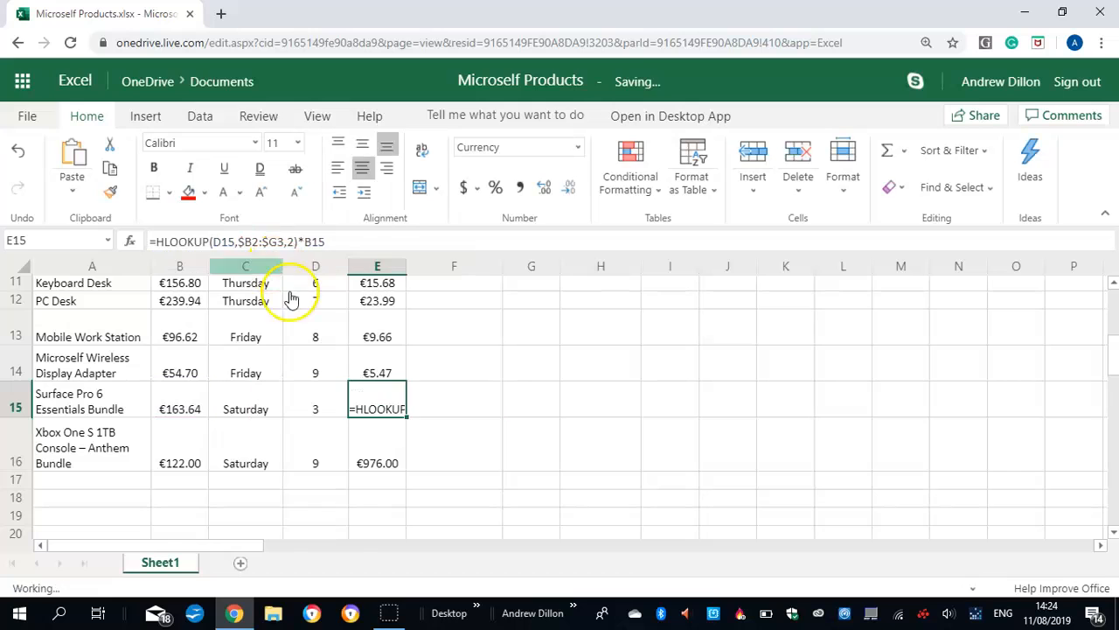
Set the lookup range in the Xbox One S 1TB Console – Anthem Bundle's Interest Payable formula (E16) to $B2:$G3
click(383, 444)
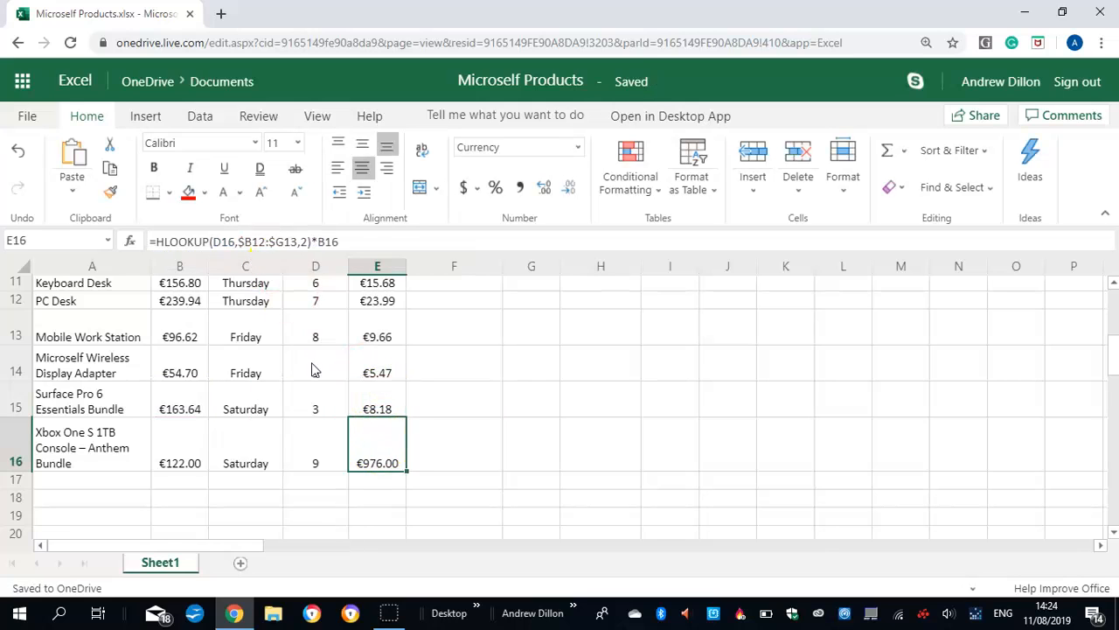
click(290, 240)
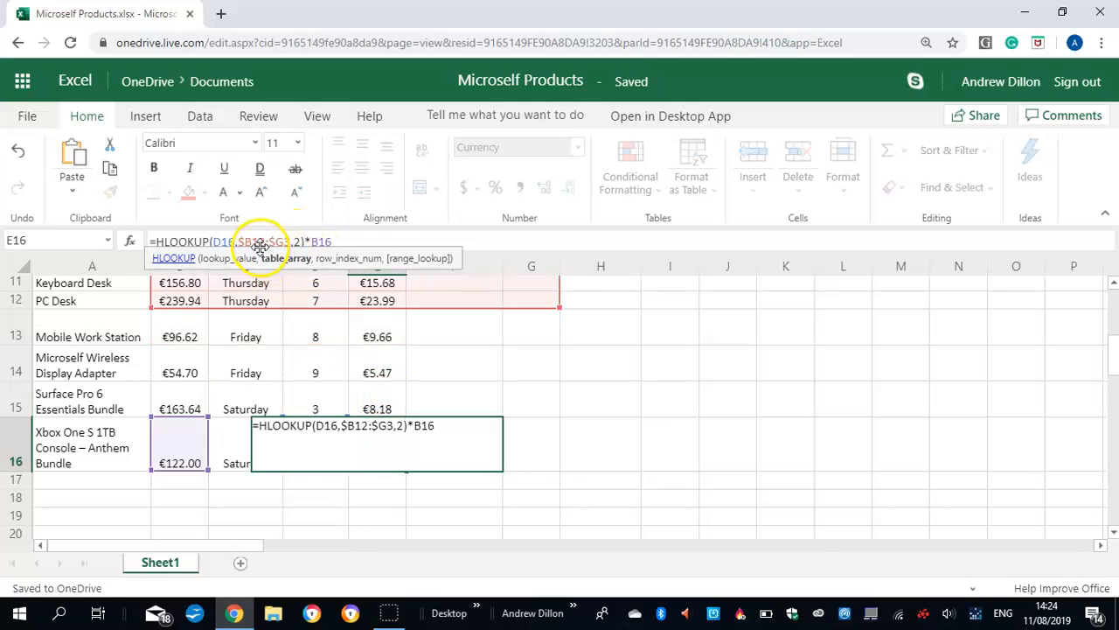
click(260, 242)
key(BackSpace)
key(Return)
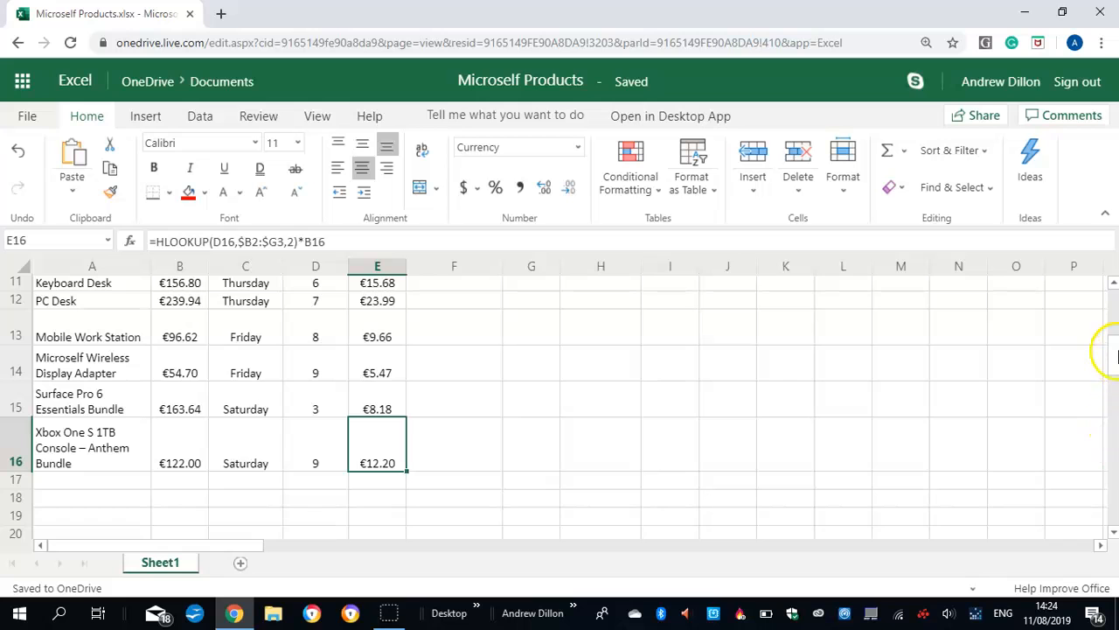
Start an IF formula in the Bluetooth Mobile Mouse's Amount of Quantity cell (F6) with the test AND(B6>50,B6>100)
drag(1117, 356, 1116, 313)
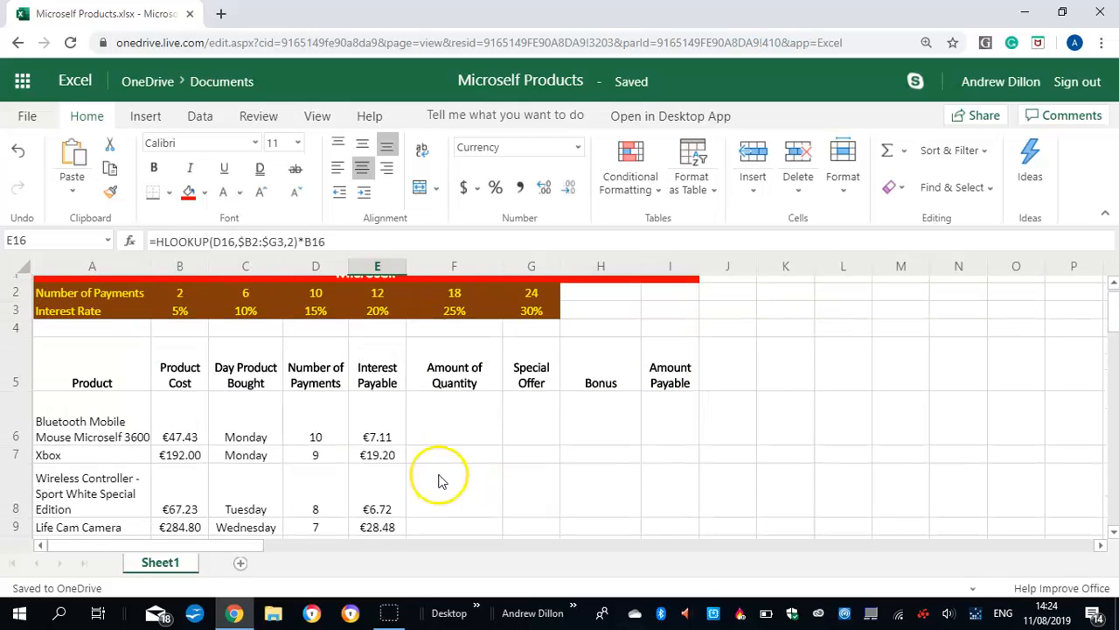
click(467, 413)
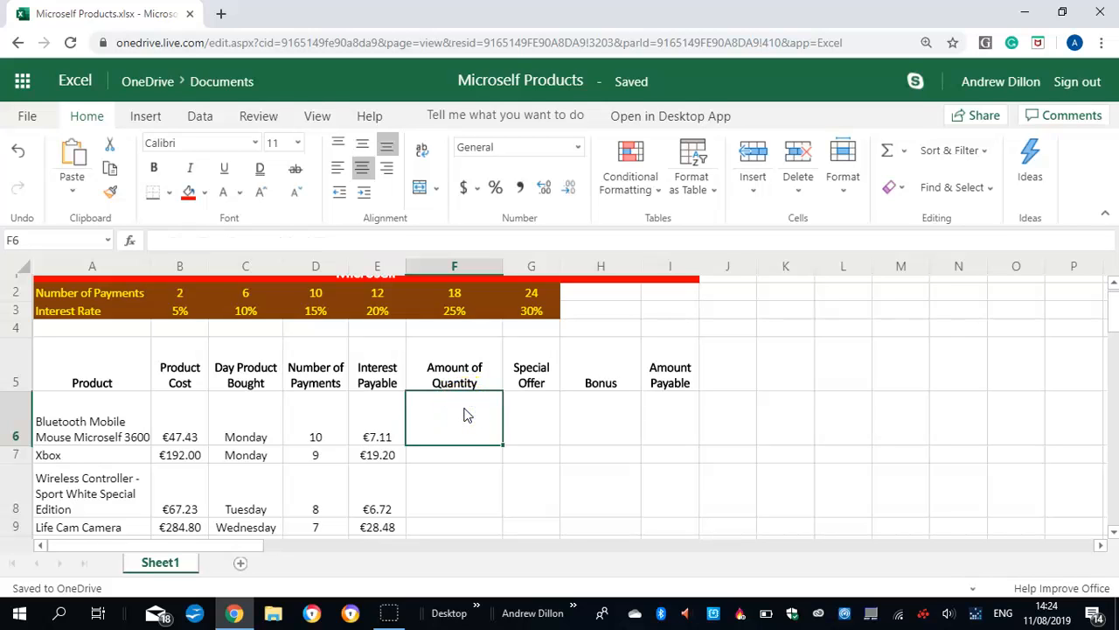
click(450, 418)
text(=)
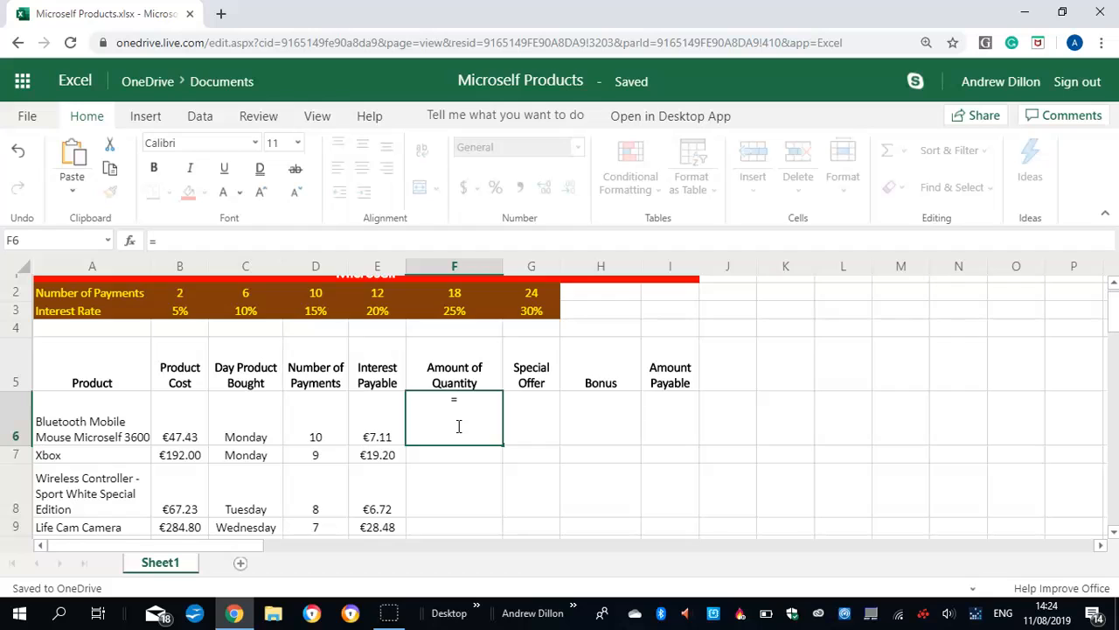
text(if)
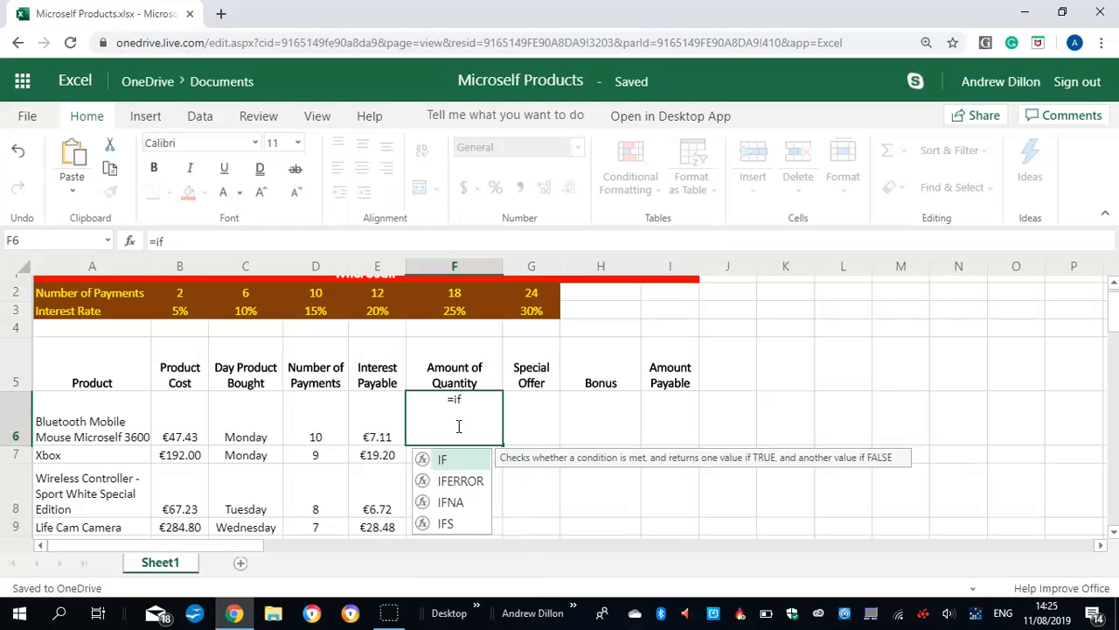
text((and()
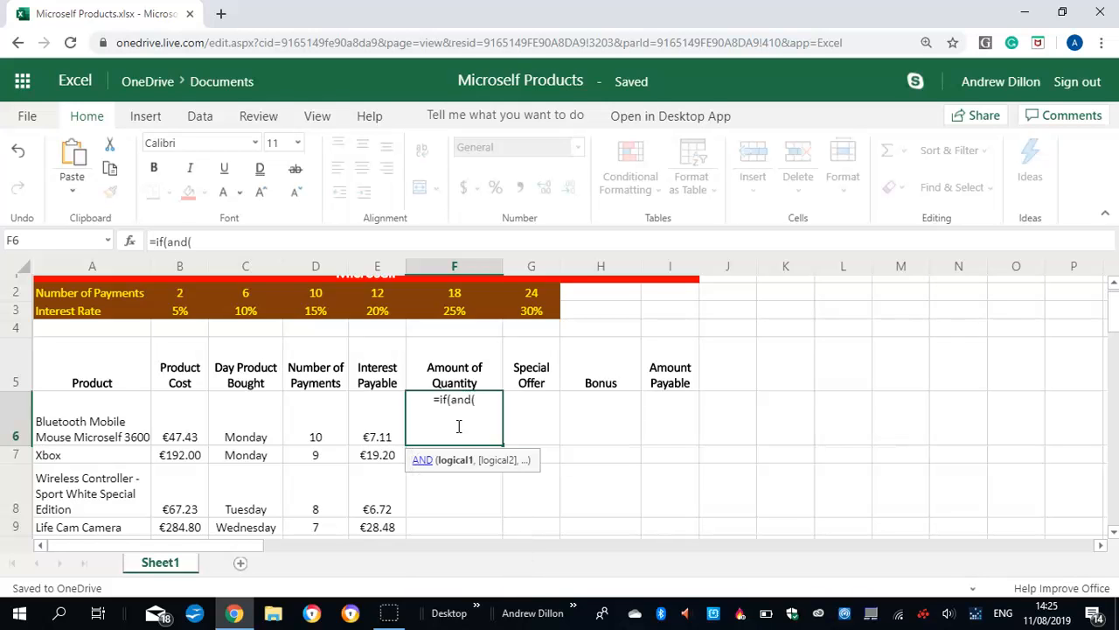
text(b6)
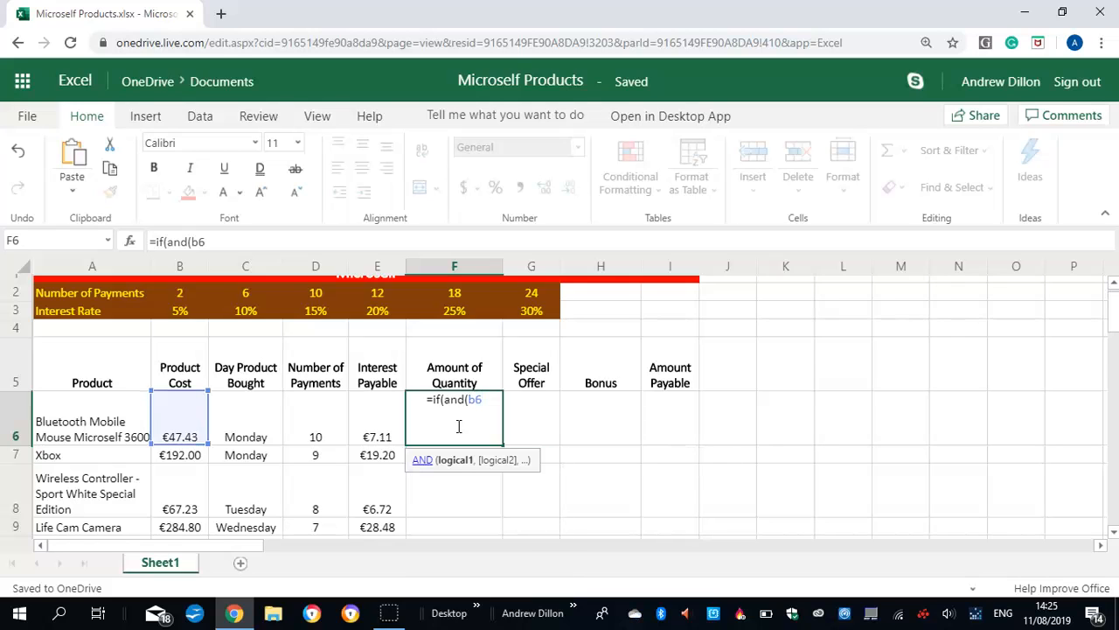
text(>50,)
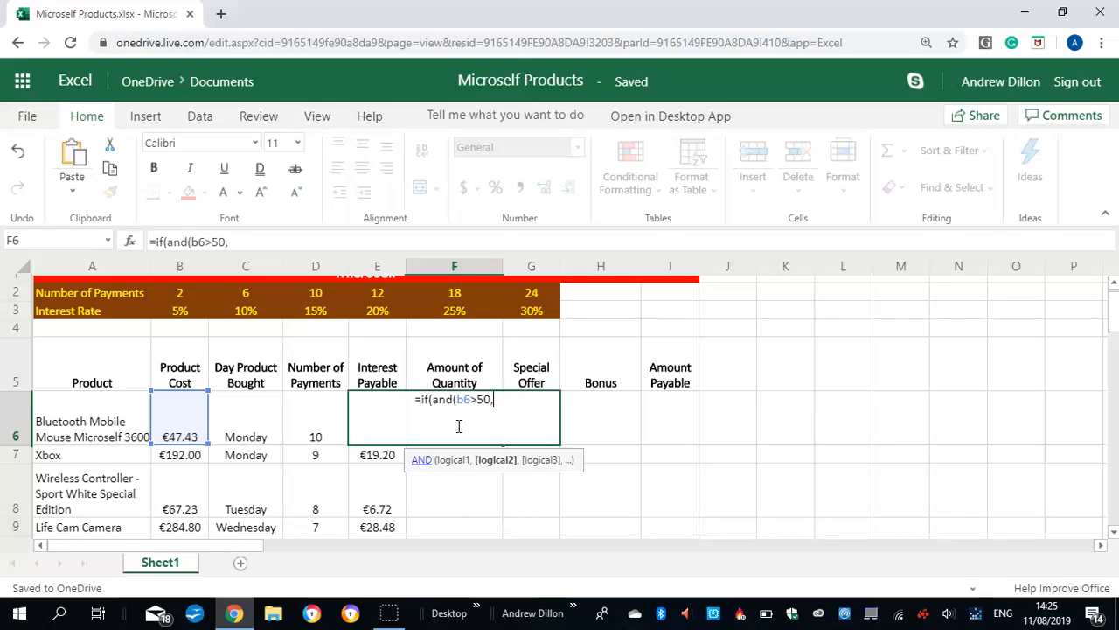
text(b6>100)
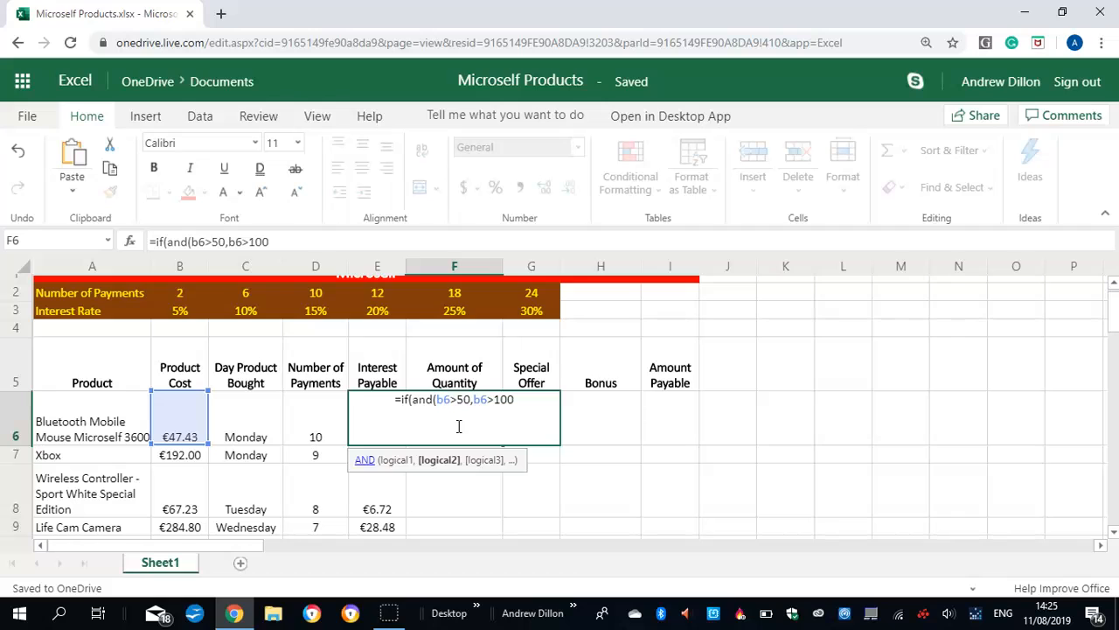
text())
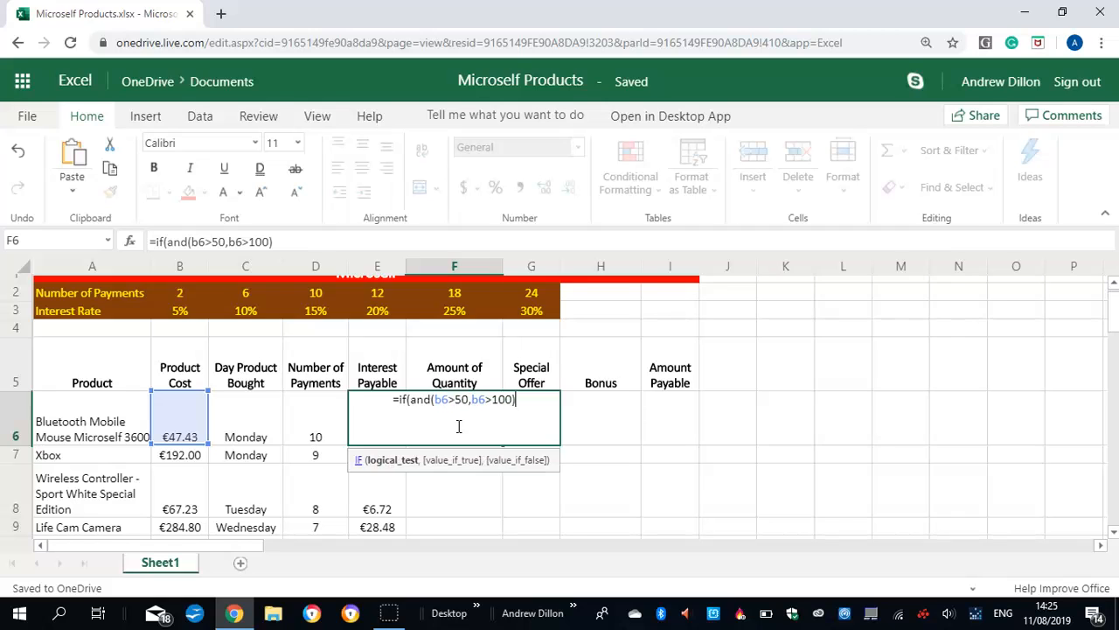
text(,)
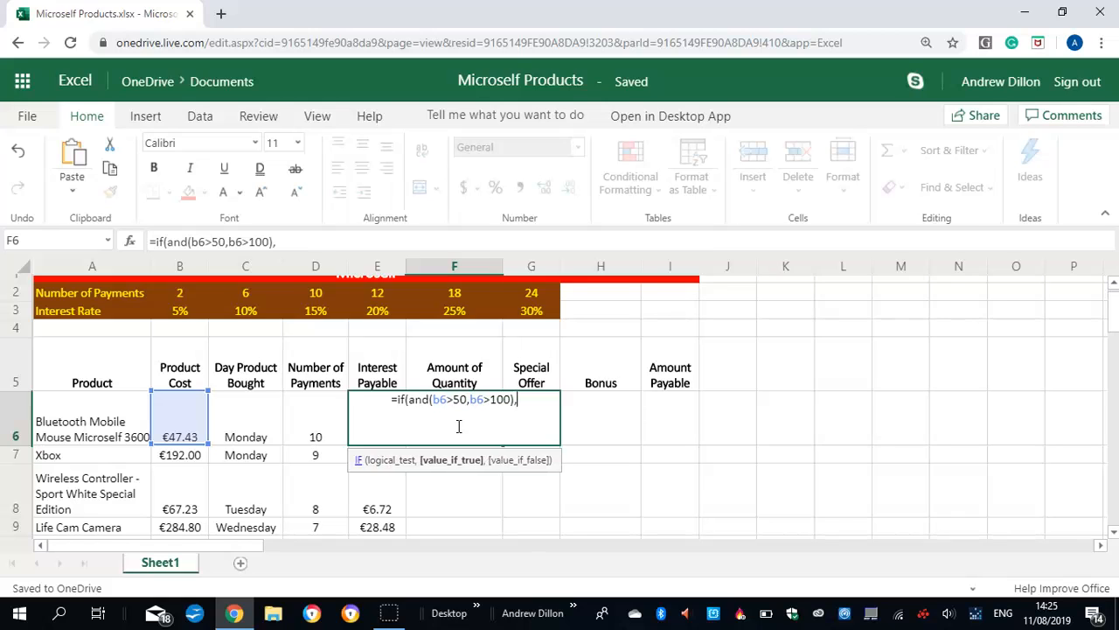
text("B)
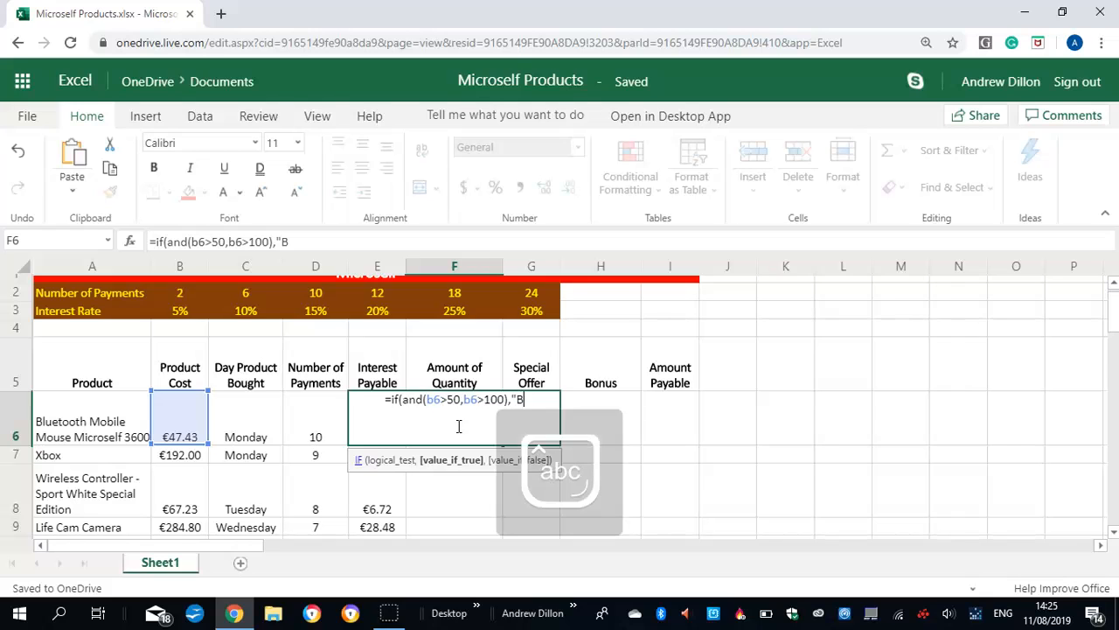
text(etter)
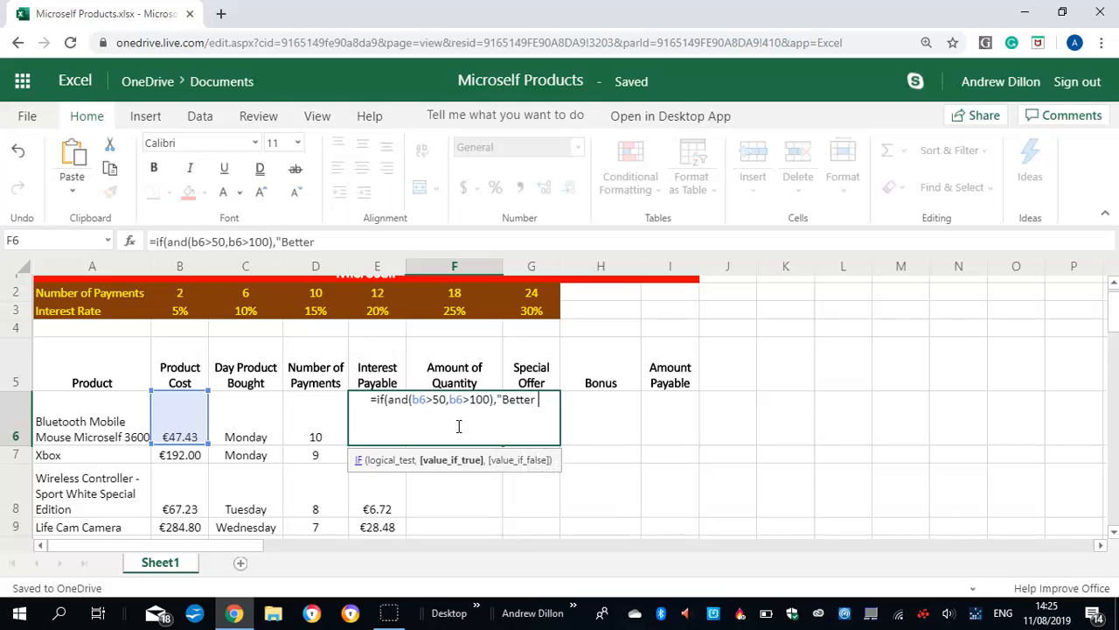
Add "Better Quantity" as the value the F6 formula returns when its first test is true
key(Caps_Lock)
text(Q)
key(Caps_Lock)
text(u)
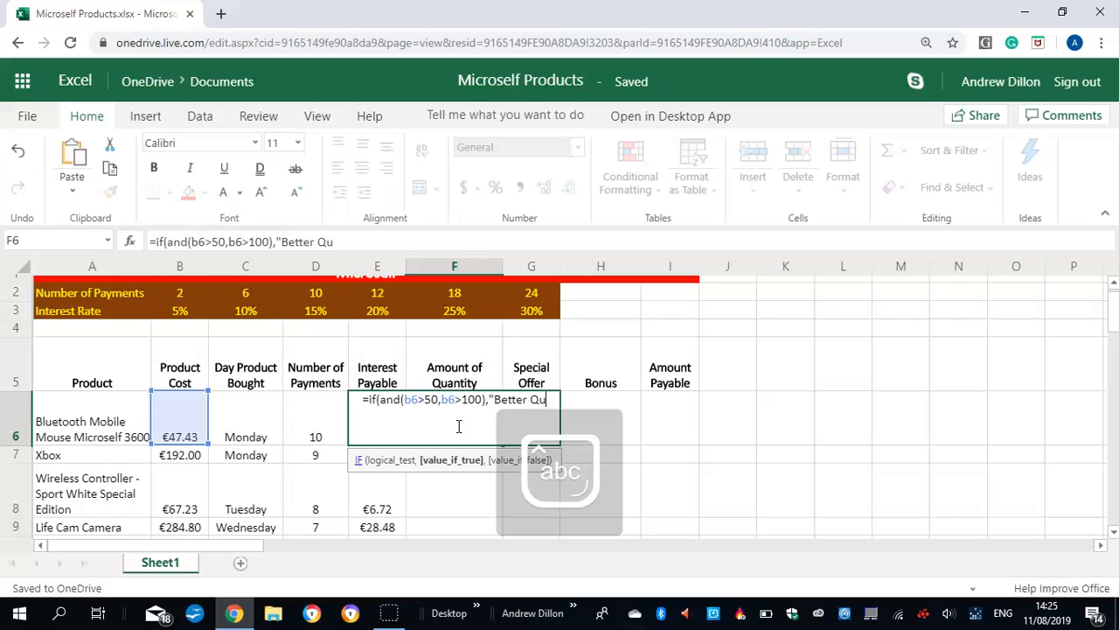
text(antity",)
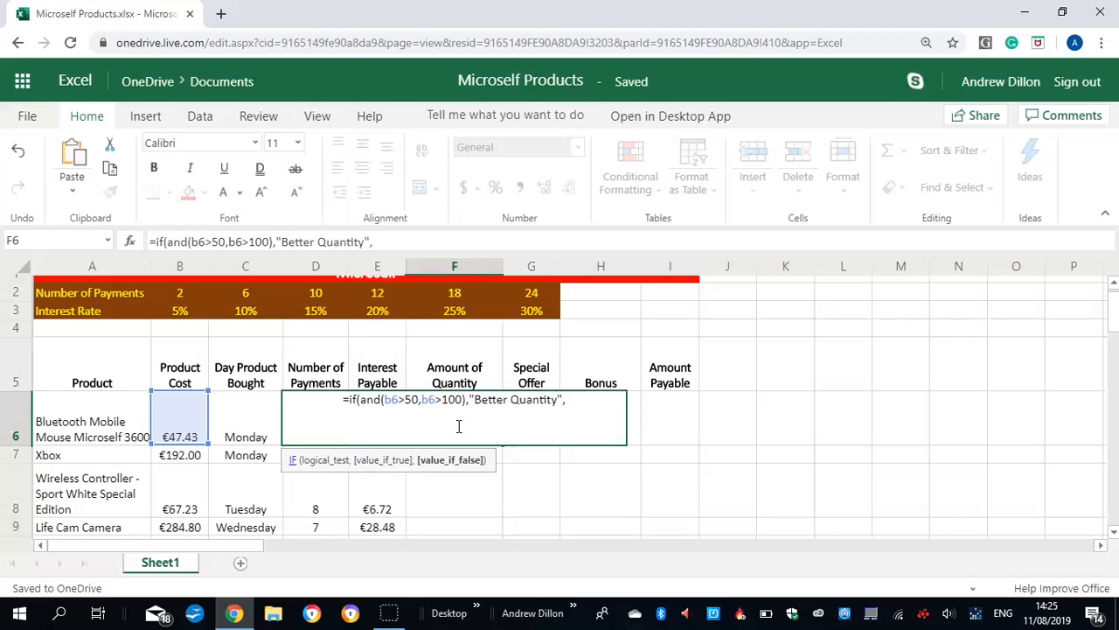
text(if)
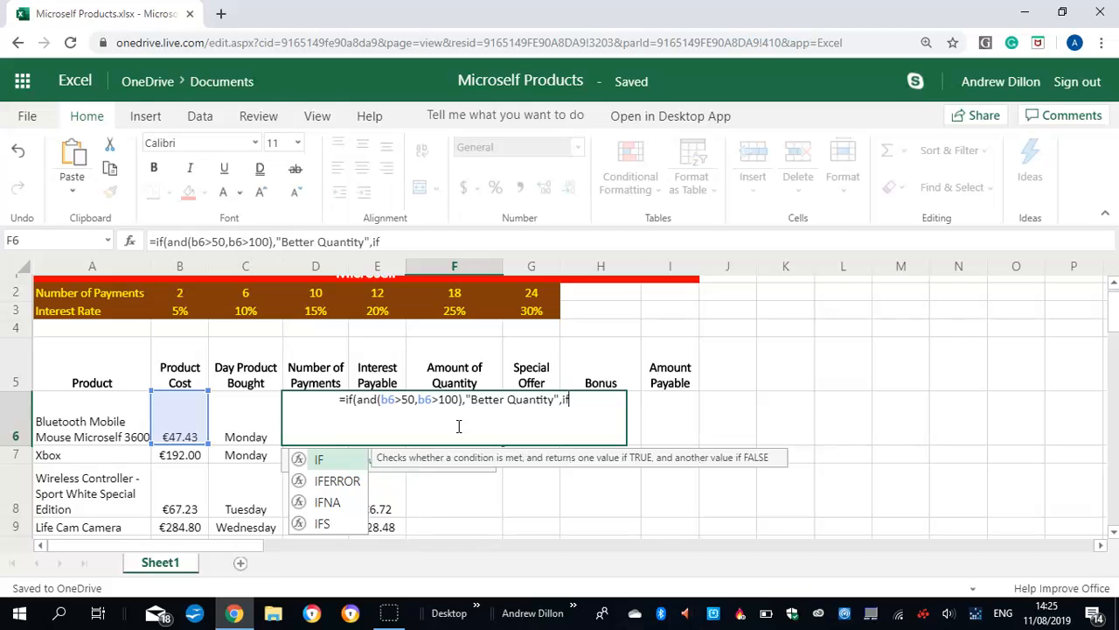
text((and()
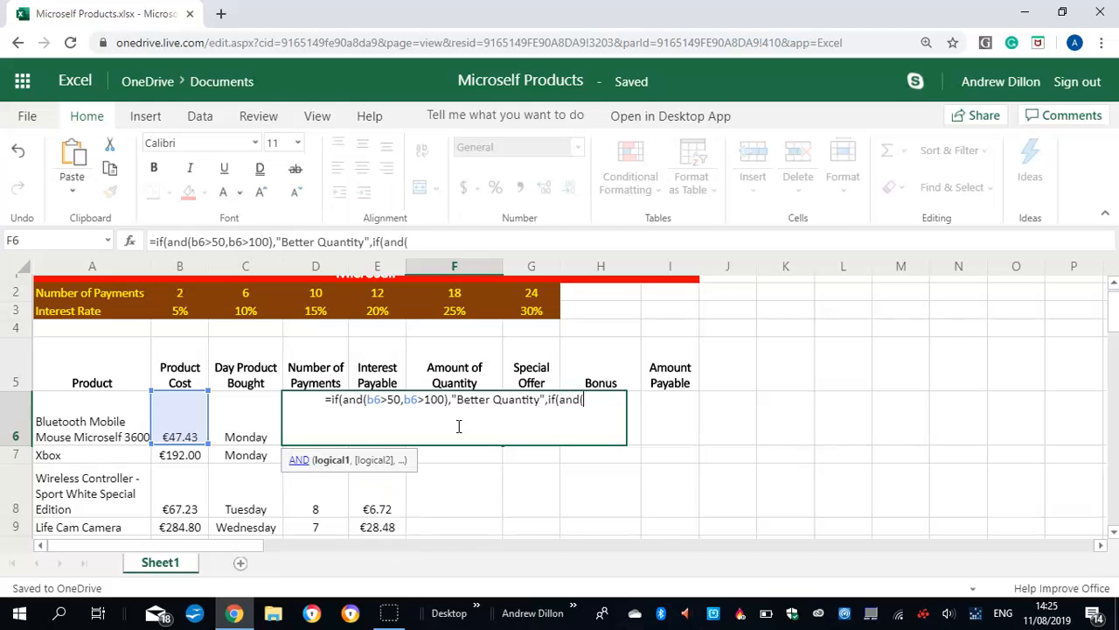
text(b6<)
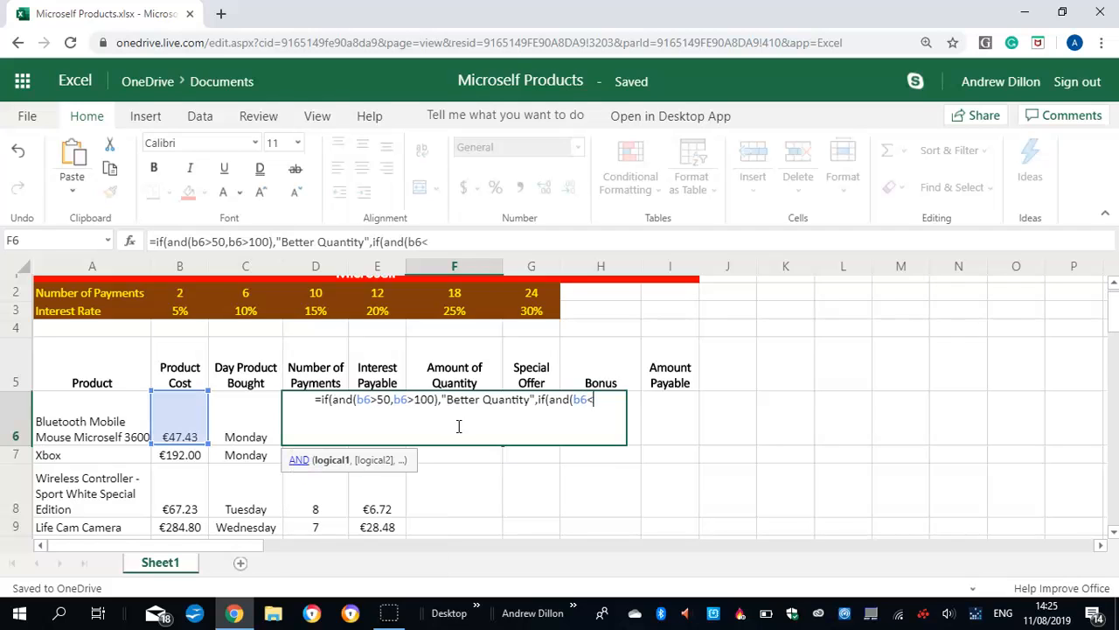
text(50,b)
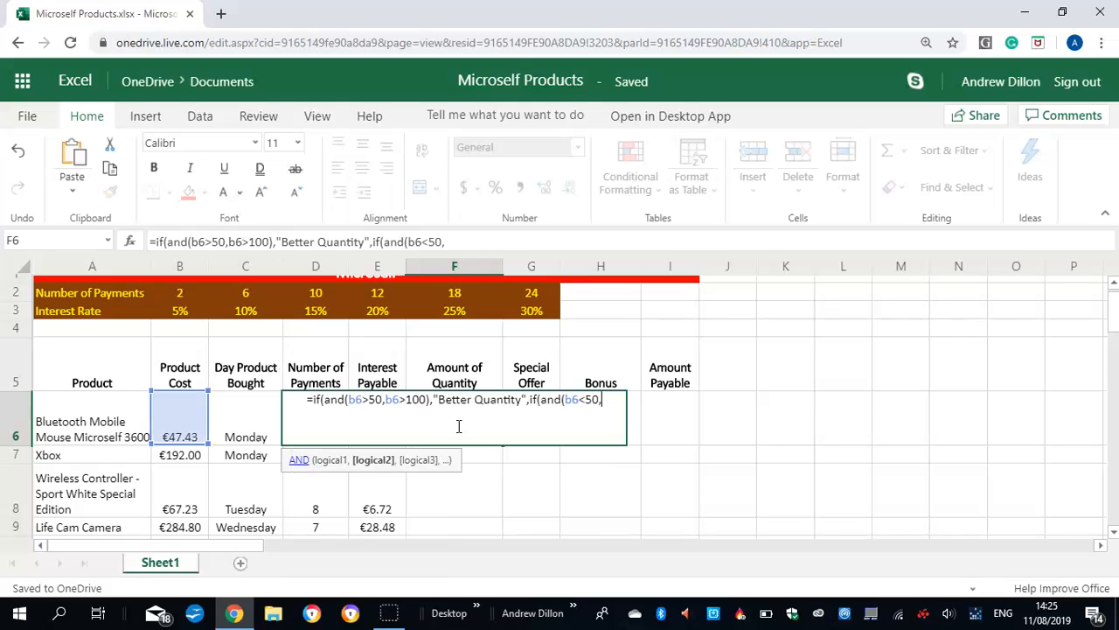
text(6<1)
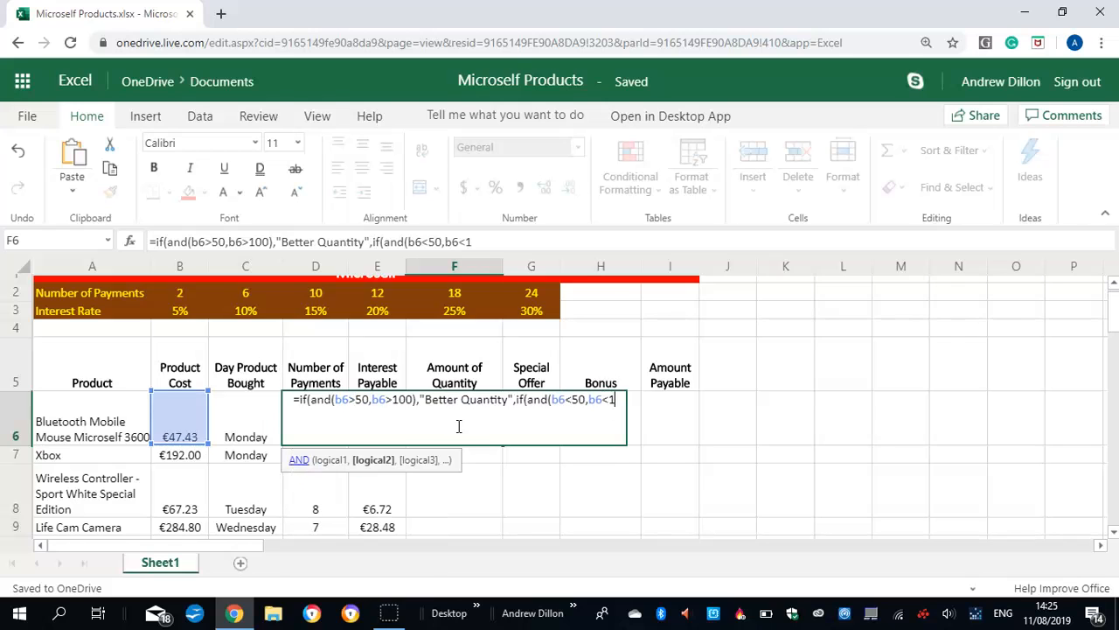
text(00))
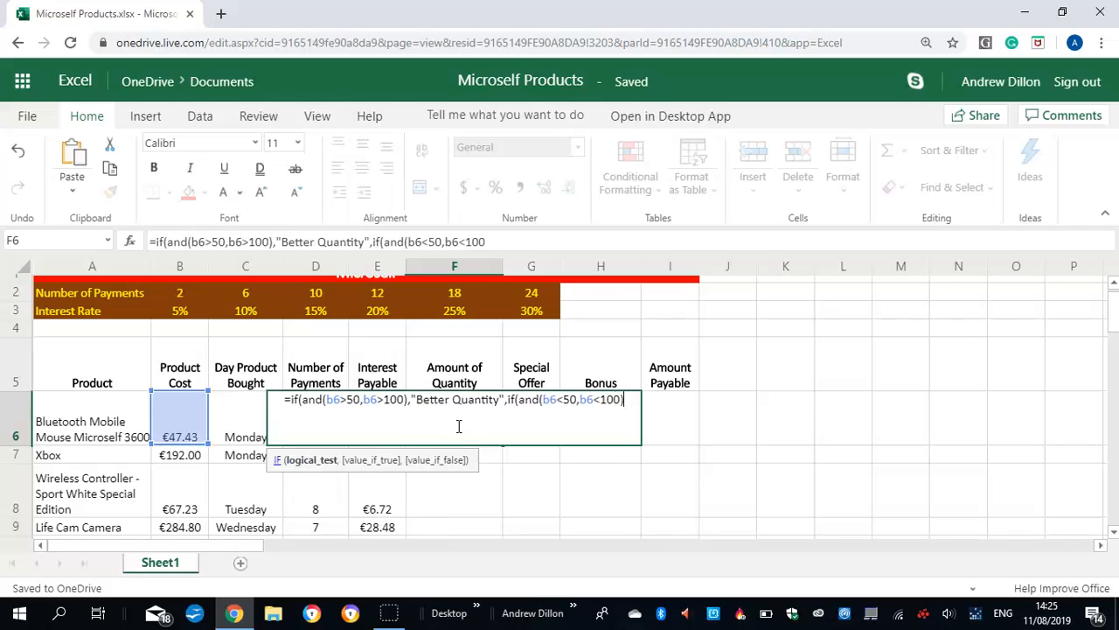
text(,)
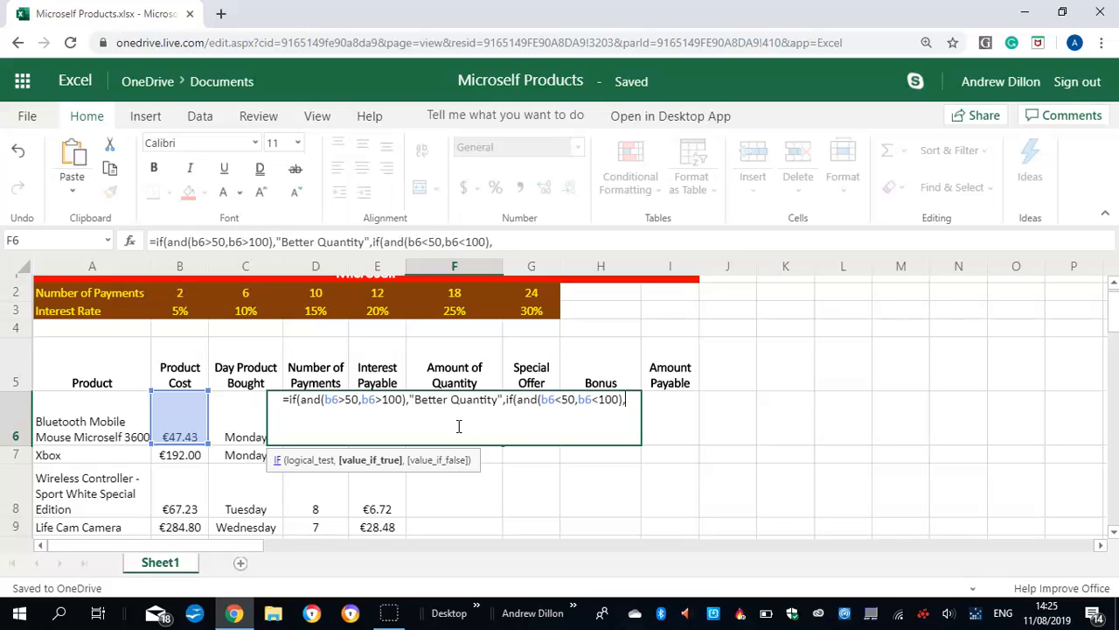
text(")
Add "Poor Quantity" as the value the nested IF returns when its test is true
key(Caps_Lock)
text(P)
key(Caps_Lock)
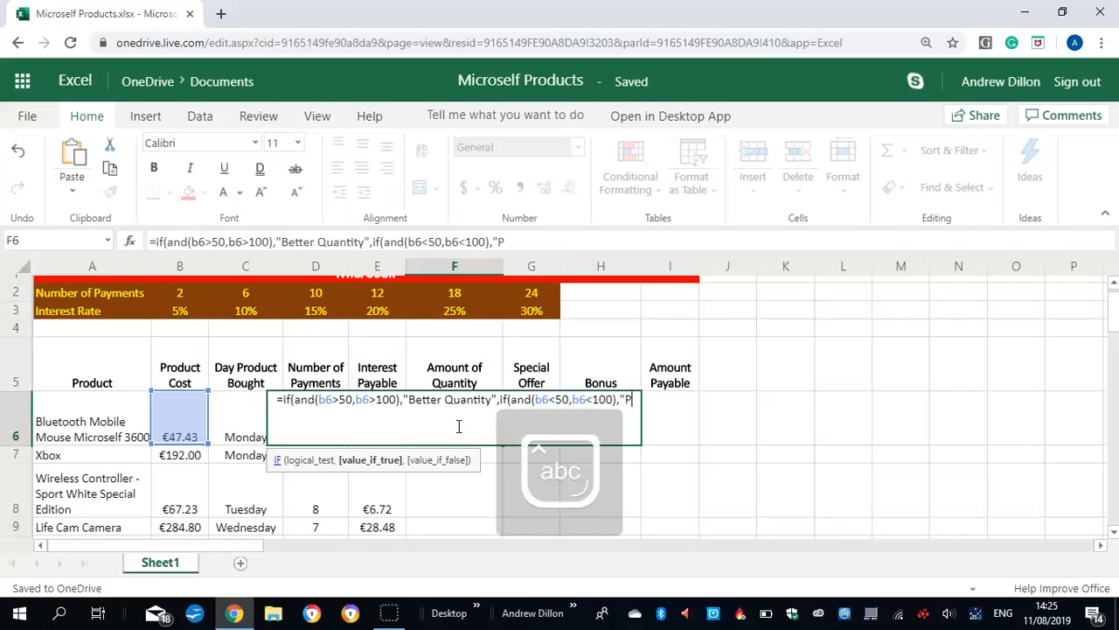
text(oor)
key(Caps_Lock)
text(Q)
key(Caps_Lock)
text(uanti)
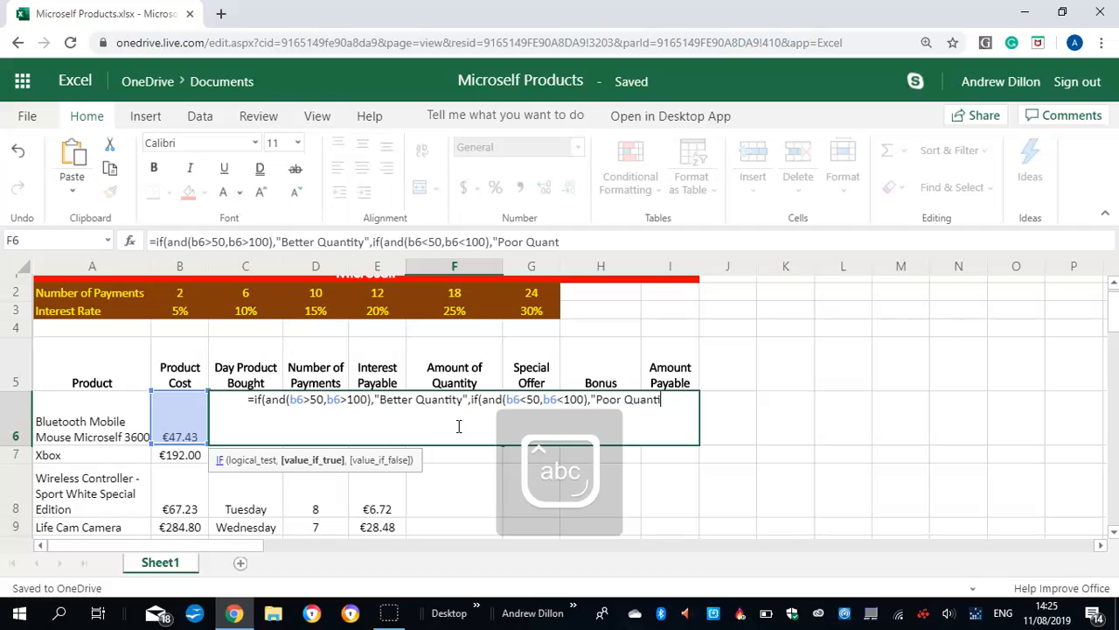
text(ty")
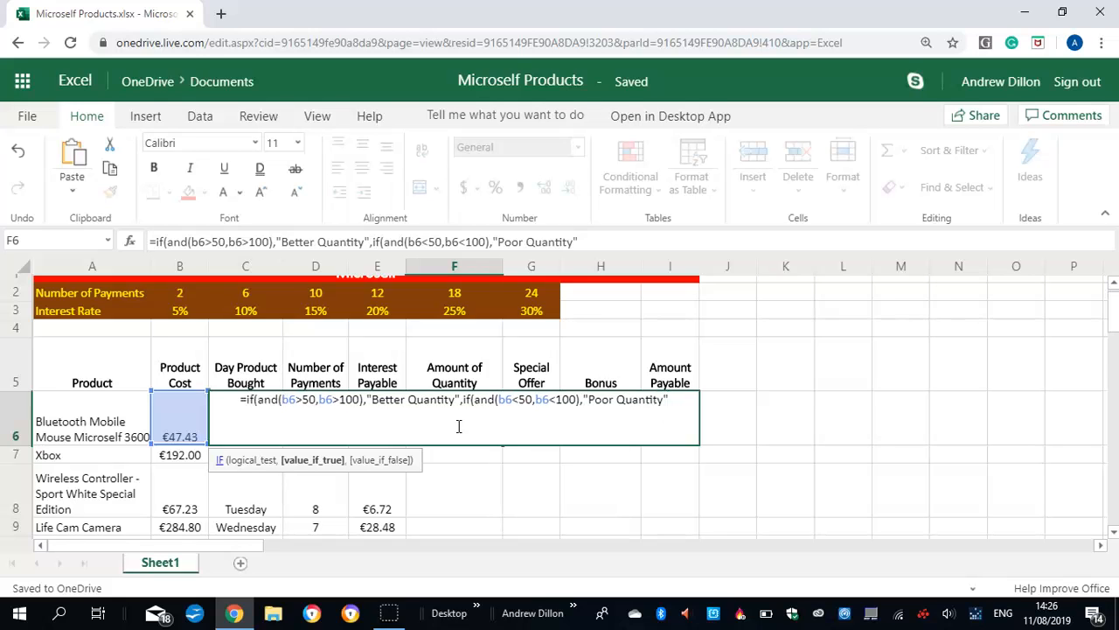
text(,)
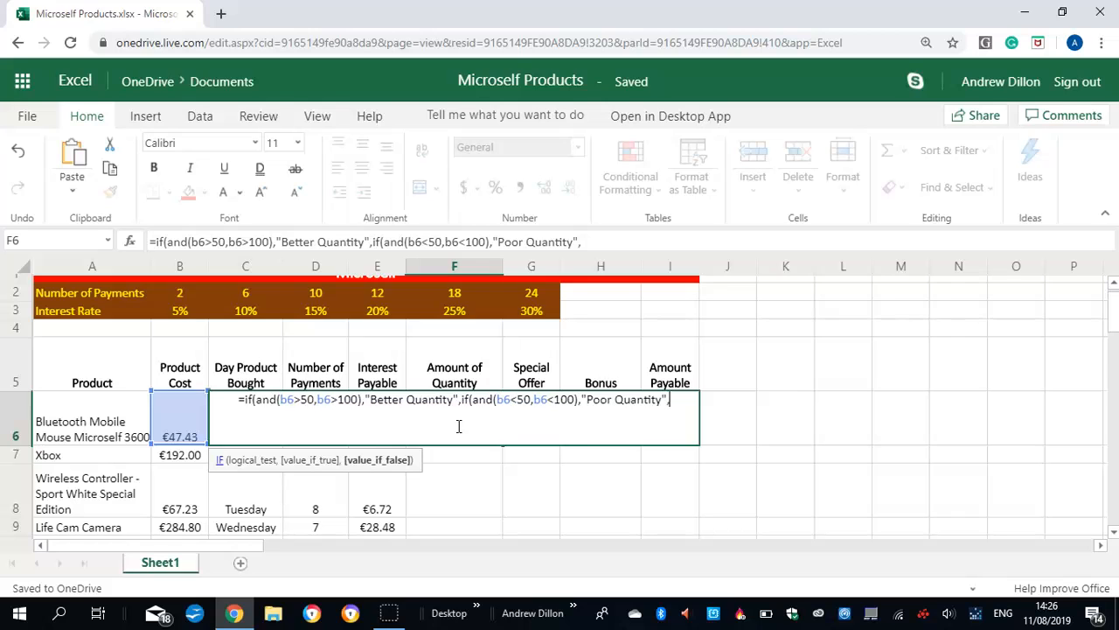
text("Not)
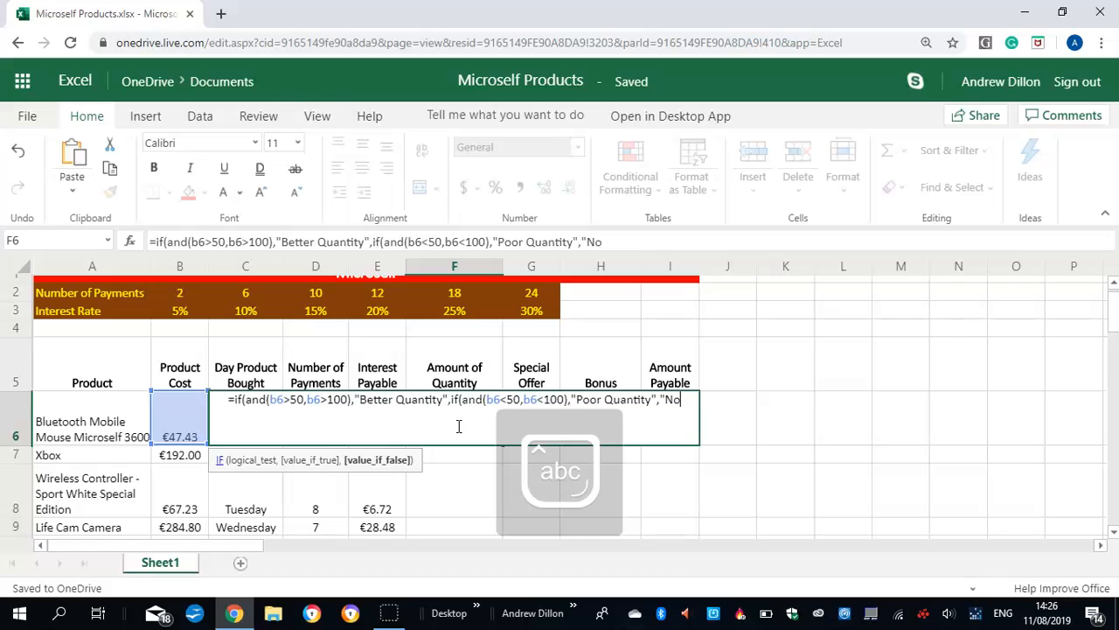
Add "Not Bad Quantity" as the nested IF's false value, close both IF functions and commit the F6 formula
key(Caps_Lock)
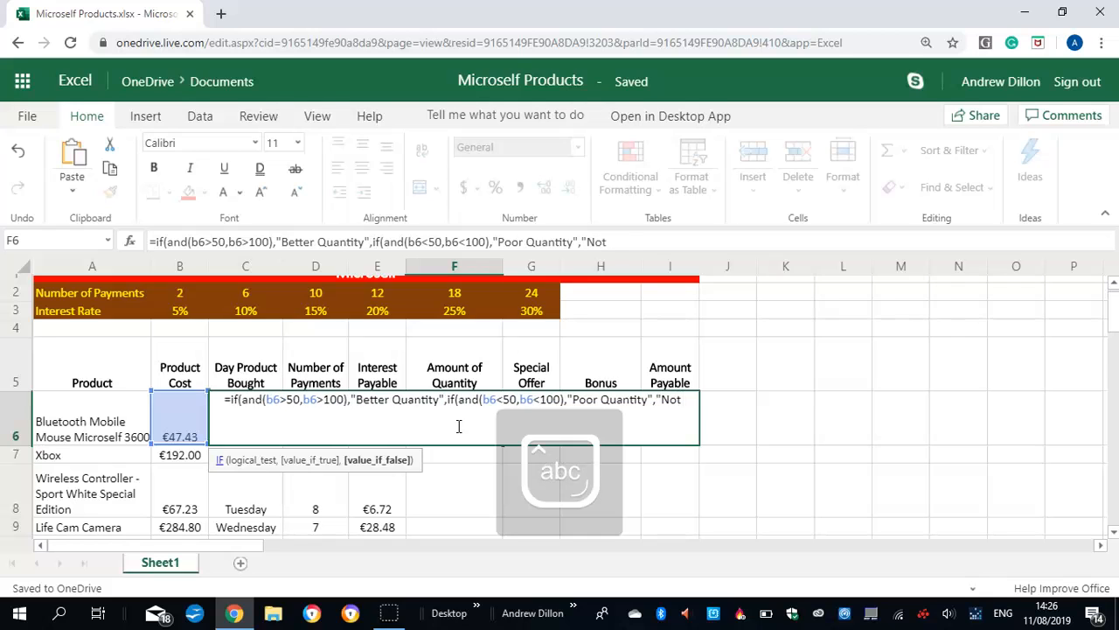
text(Bad)
key(Caps_Lock)
text(Q)
key(Caps_Lock)
text(uantity)
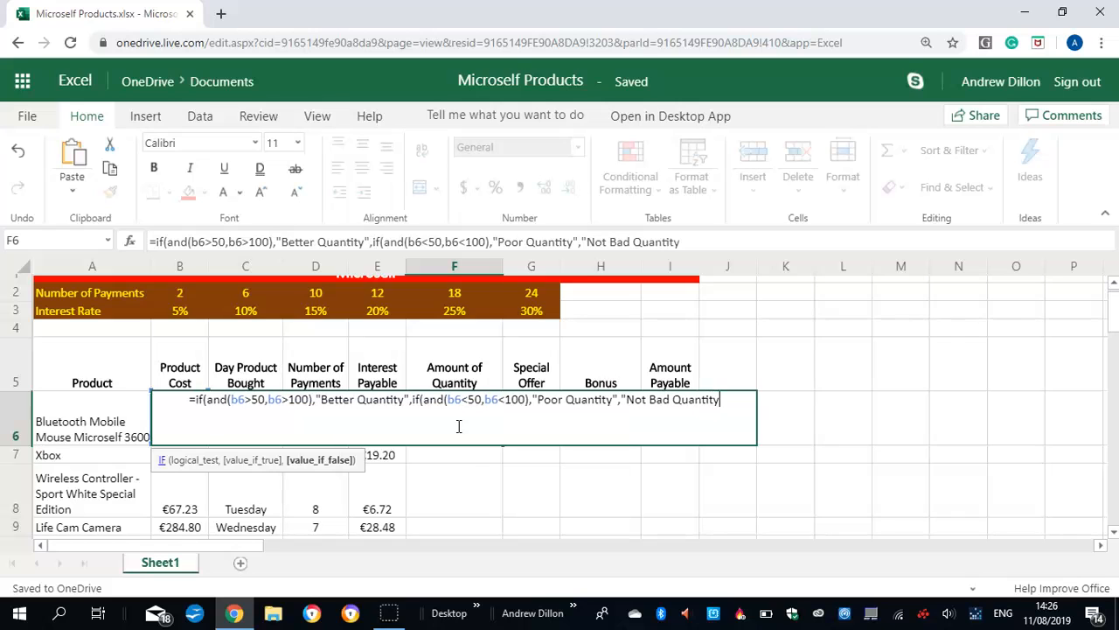
text(")))
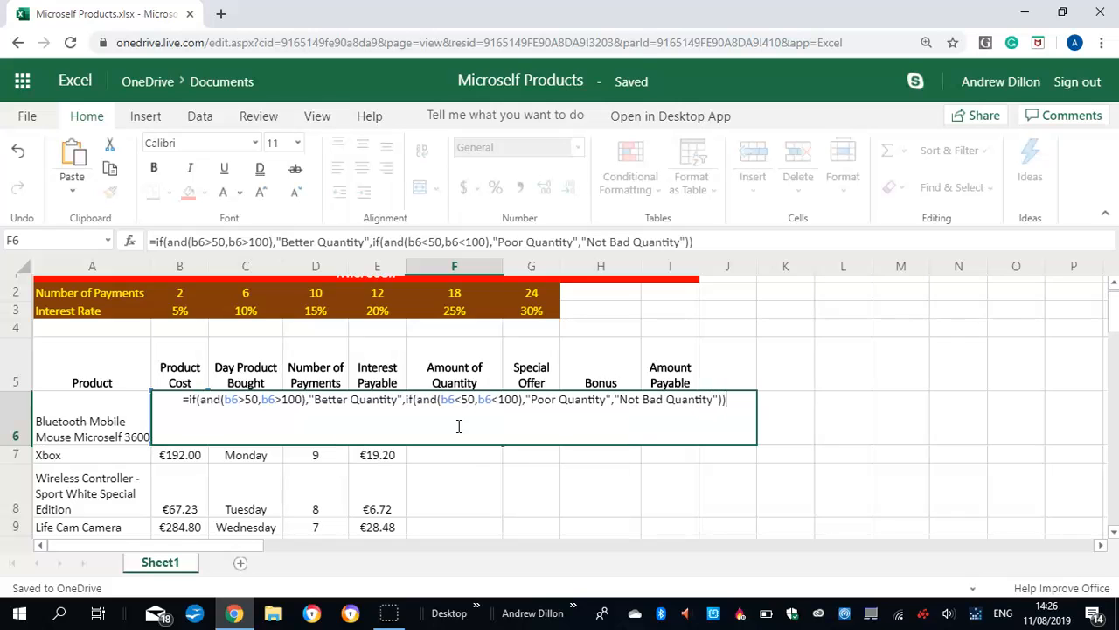
key(Return)
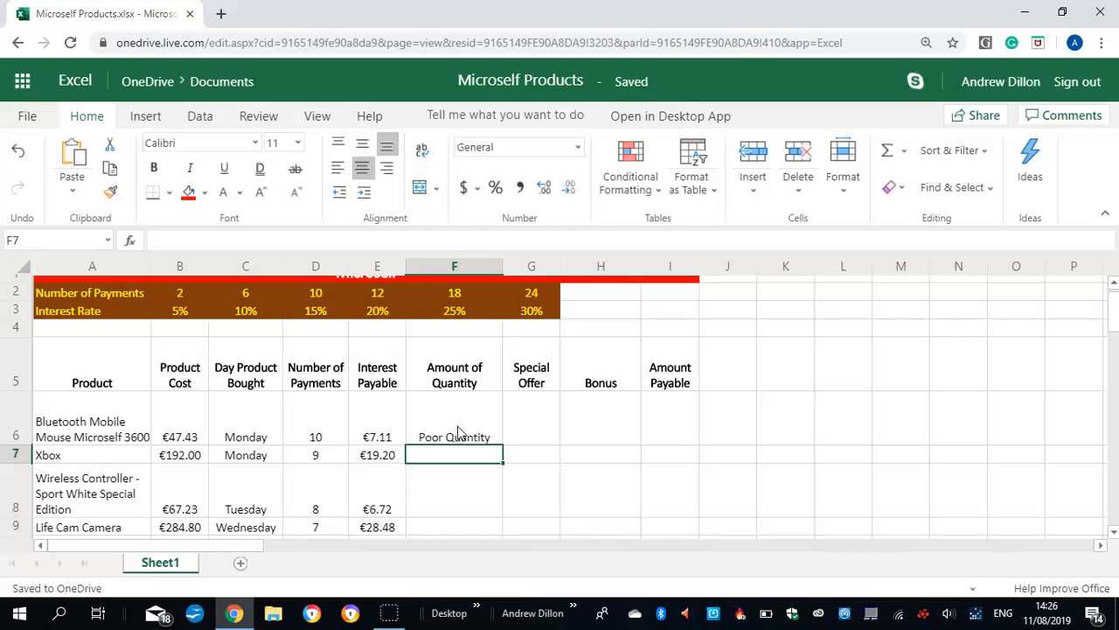
Fill the Amount of Quantity formula from F6 down through F16 for all remaining products
scroll(1115, 323, down, 1)
scroll(1115, 324, down, 1)
click(470, 360)
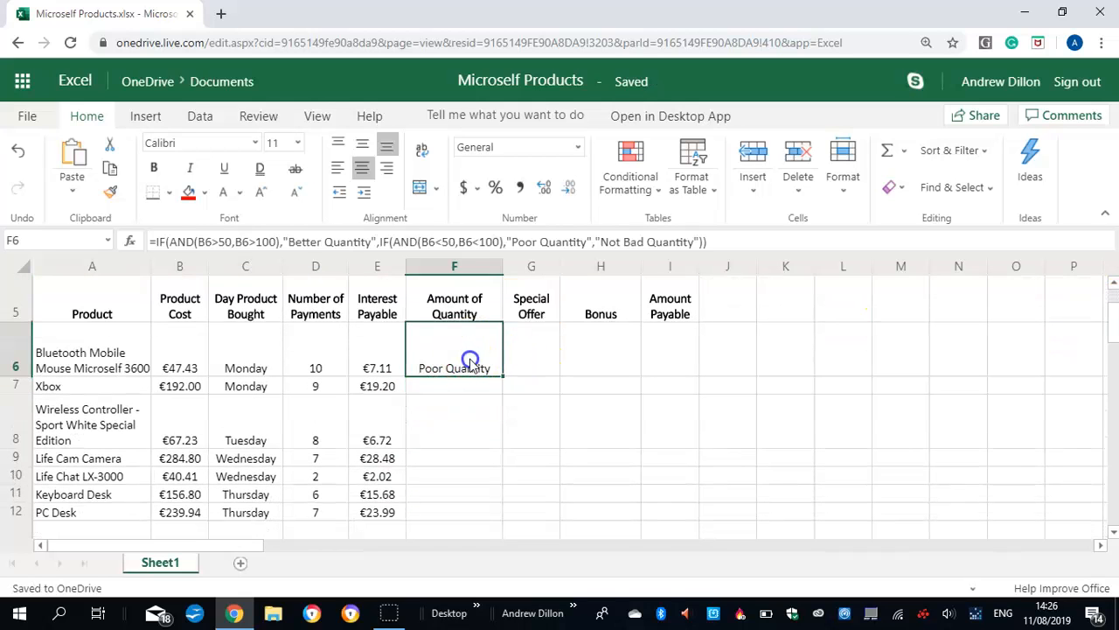
drag(502, 376, 440, 380)
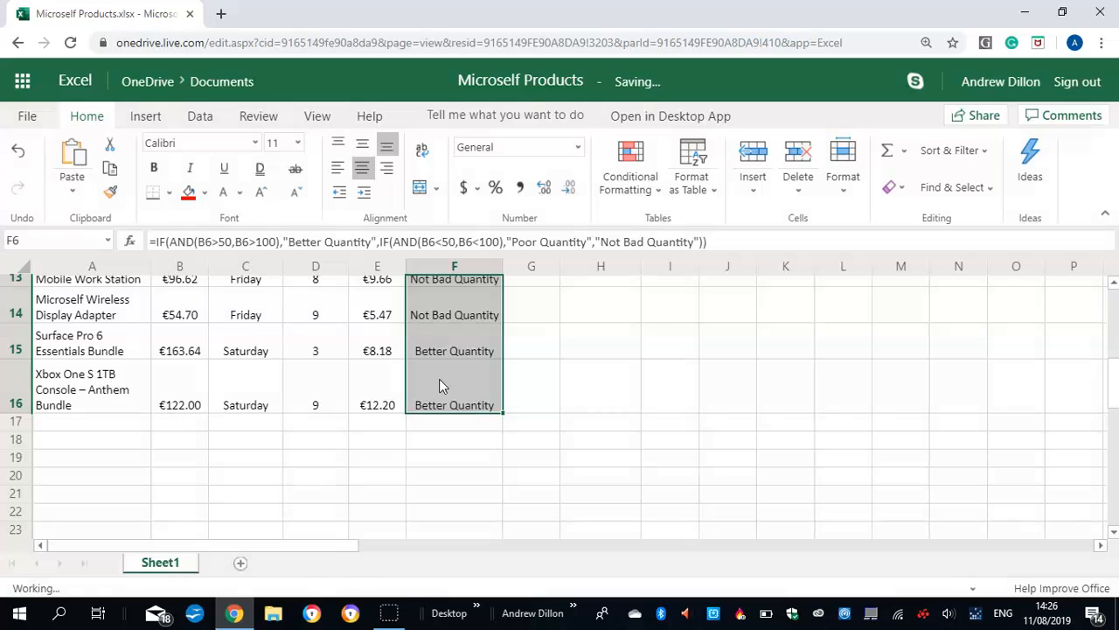
Review the filled Amount of Quantity column against each product's cost, including the formula in F15
click(448, 349)
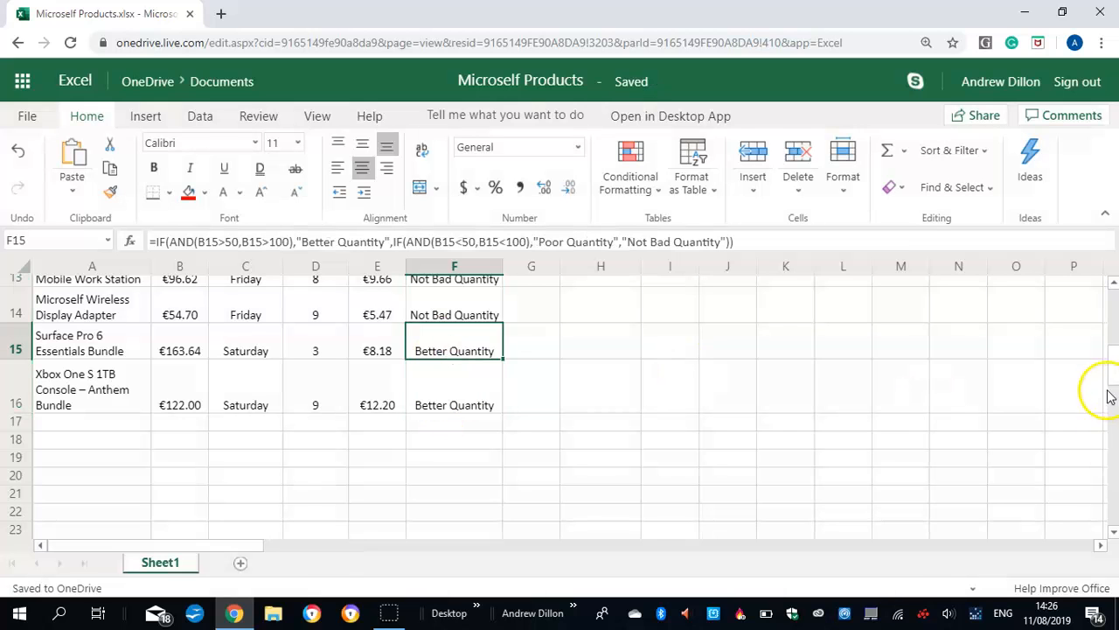
scroll(1110, 346, up, 3)
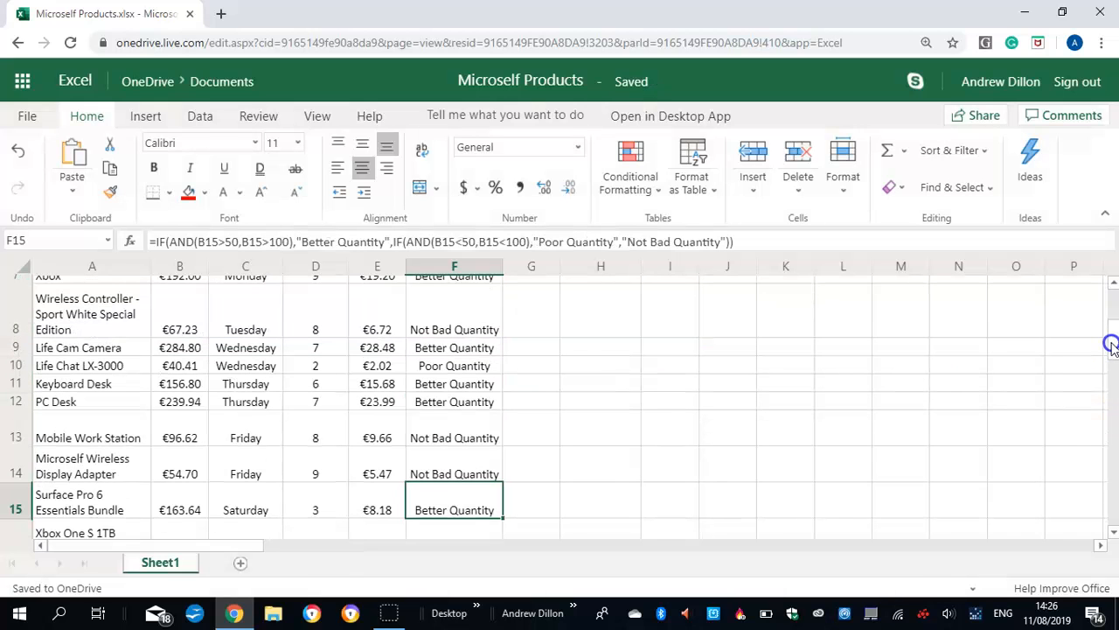
scroll(1110, 345, up, 3)
scroll(1113, 341, down, 2)
scroll(1115, 337, up, 1)
scroll(1109, 324, up, 2)
scroll(1107, 320, up, 1)
scroll(1108, 328, down, 3)
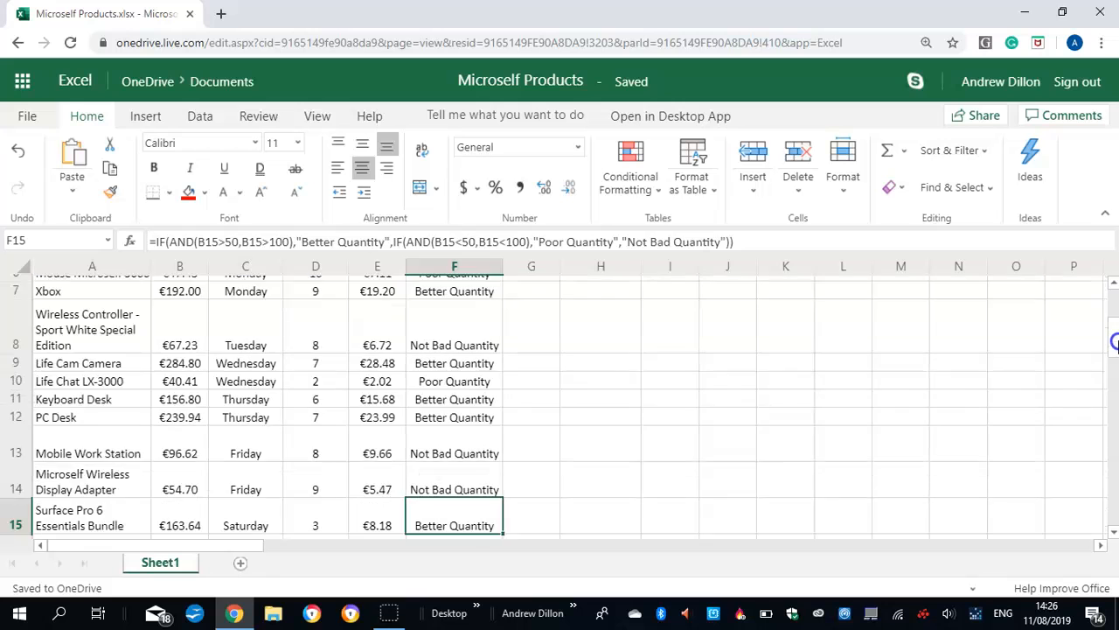
Check the Amount of Quantity results through row 16 and the formula in F6
scroll(1115, 350, down, 4)
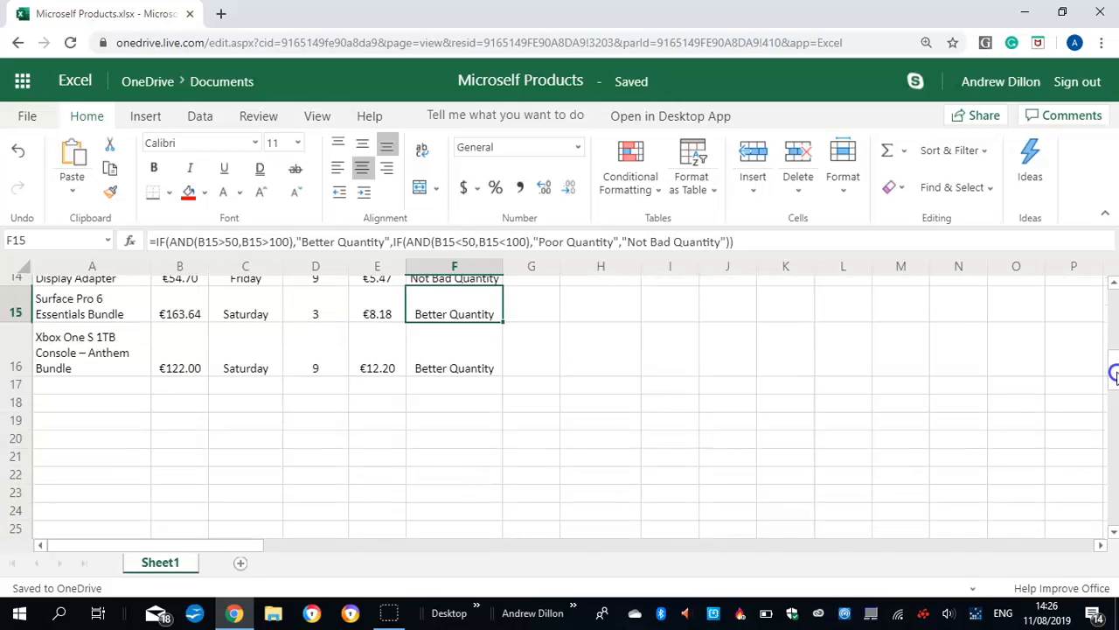
scroll(1114, 359, up, 5)
scroll(1114, 323, down, 1)
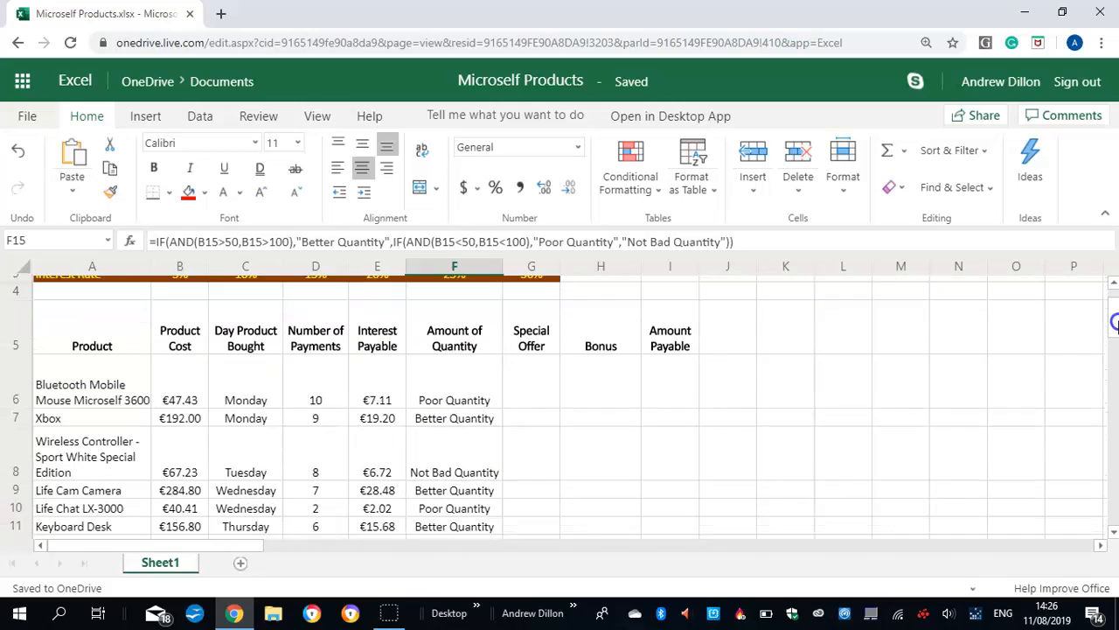
scroll(1114, 323, down, 1)
click(460, 357)
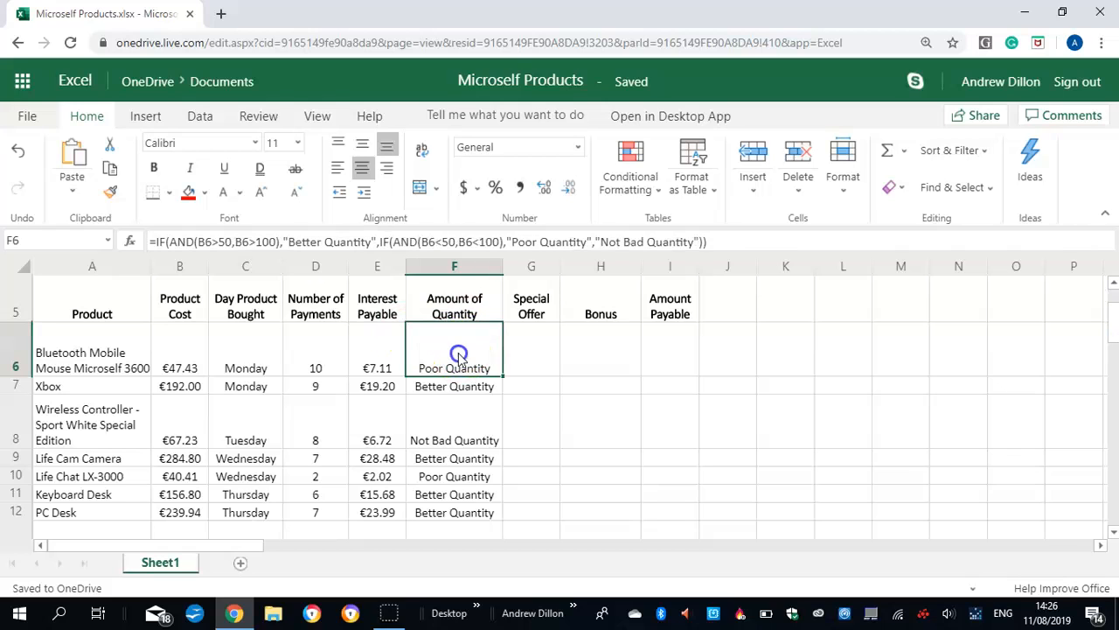
Start the Special Offer formula in G6 with an IF that tests whether C6 equals "Monday"
click(536, 348)
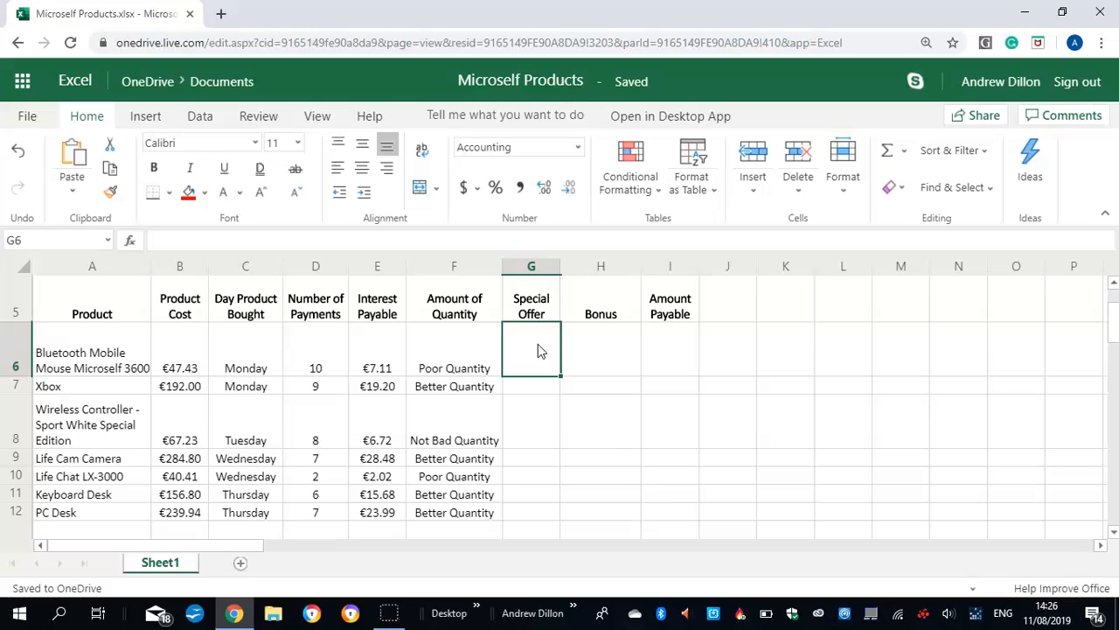
text(=i)
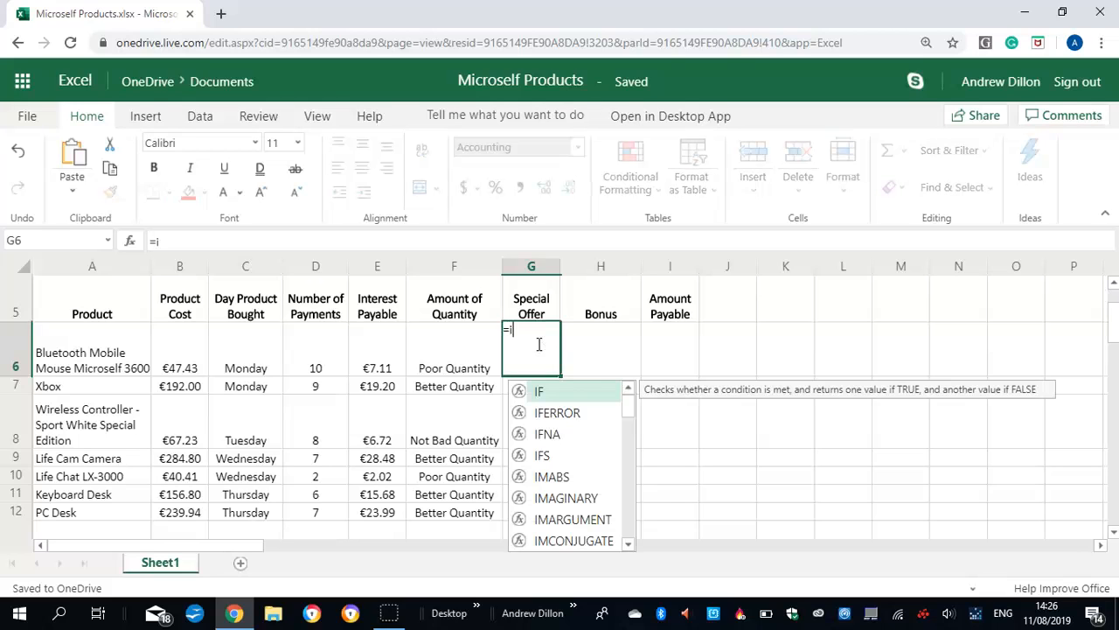
text(f()
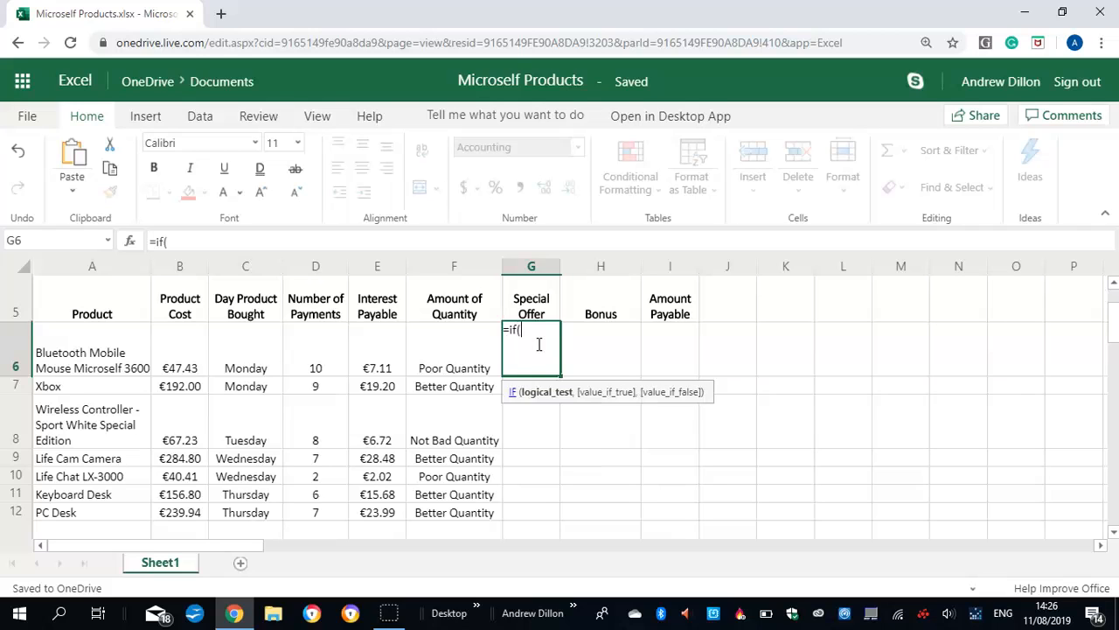
text(c5)
key(BackSpace)
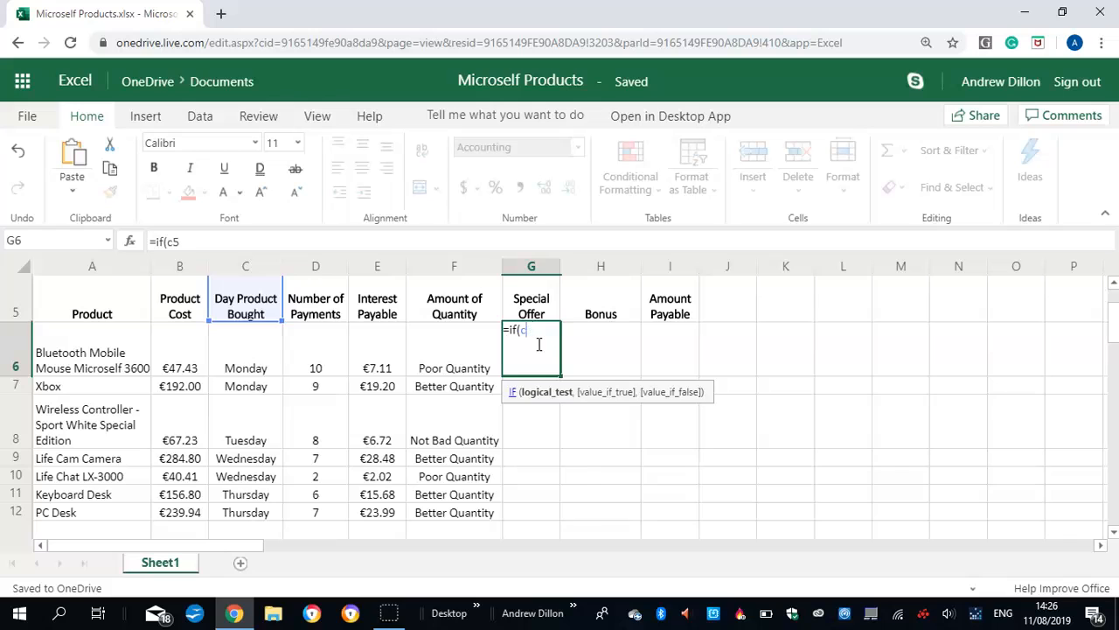
text(6)
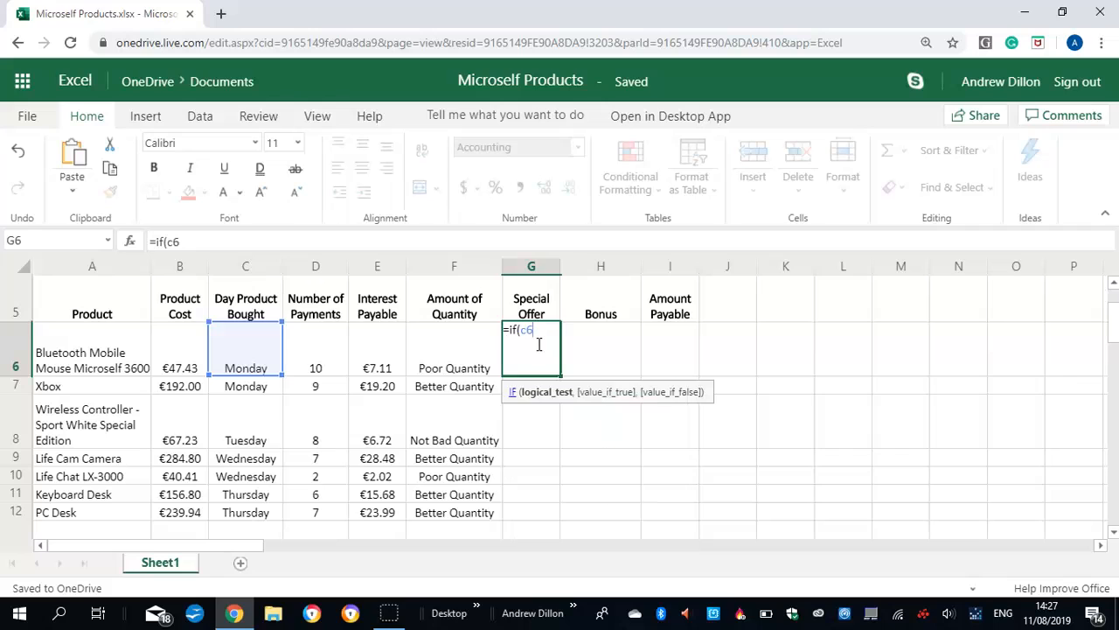
text(=)
text("M)
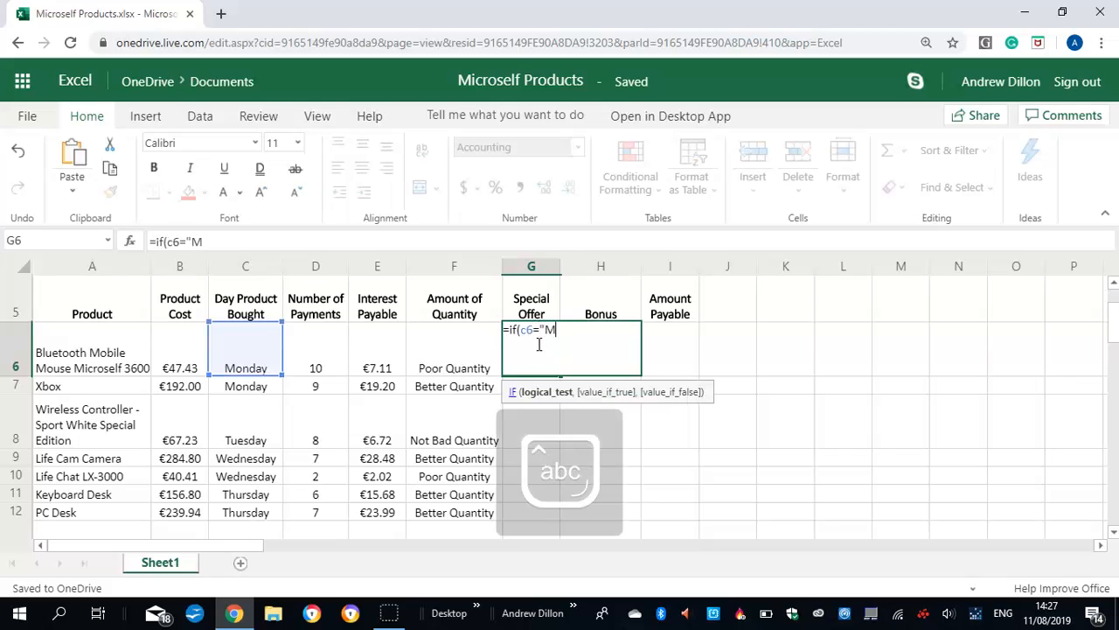
text(onday")
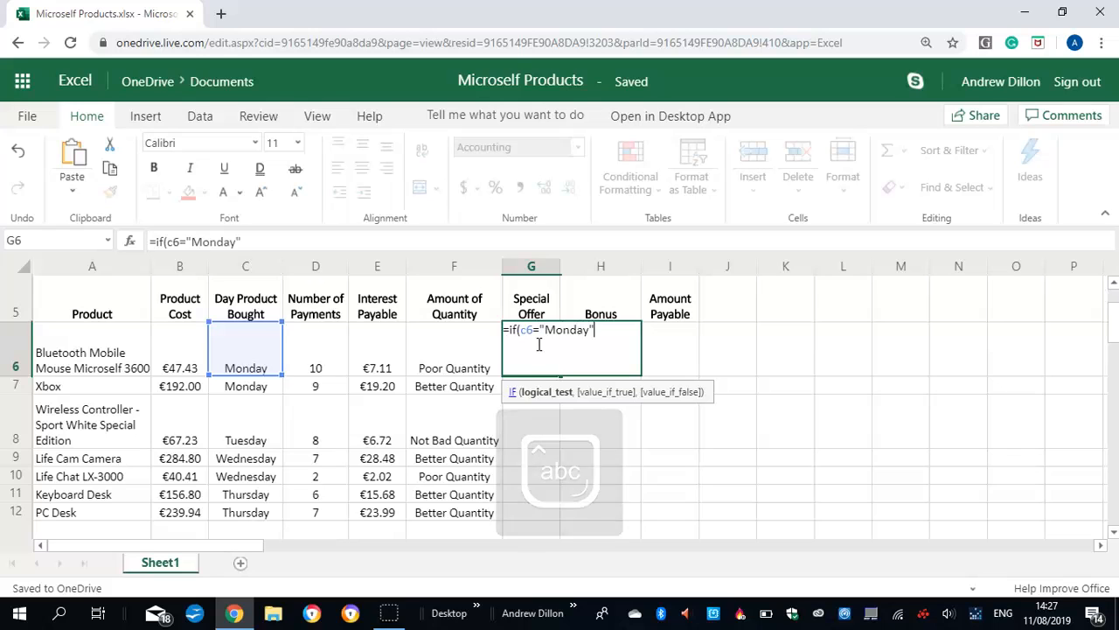
Try to begin the IF's value-if-true argument with a parenthesised reference to D5
click(538, 345)
text(,)
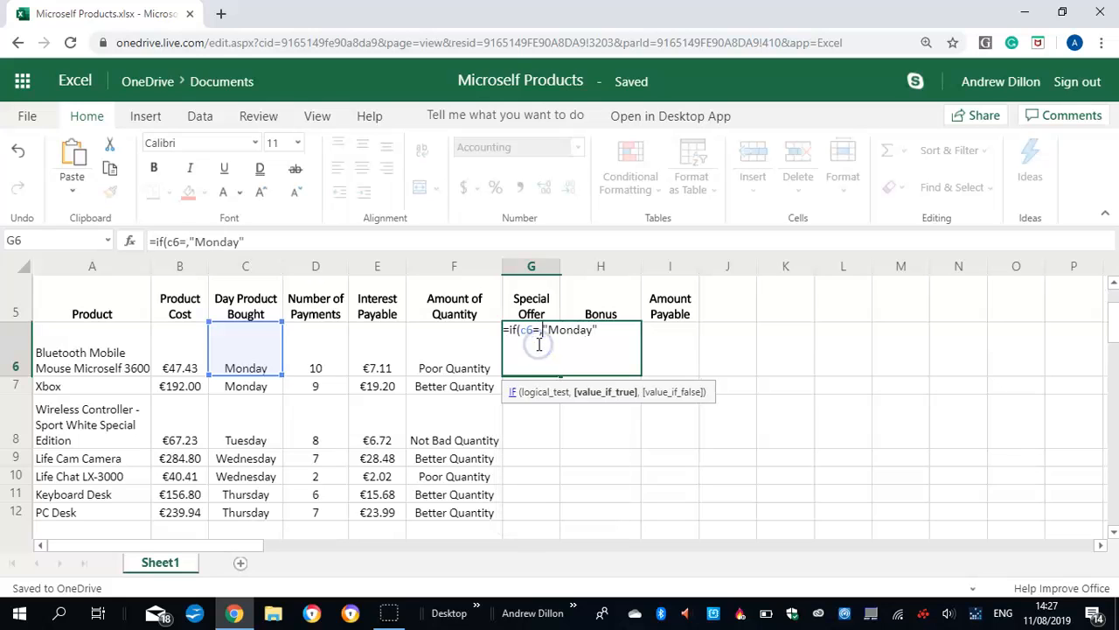
text((d)
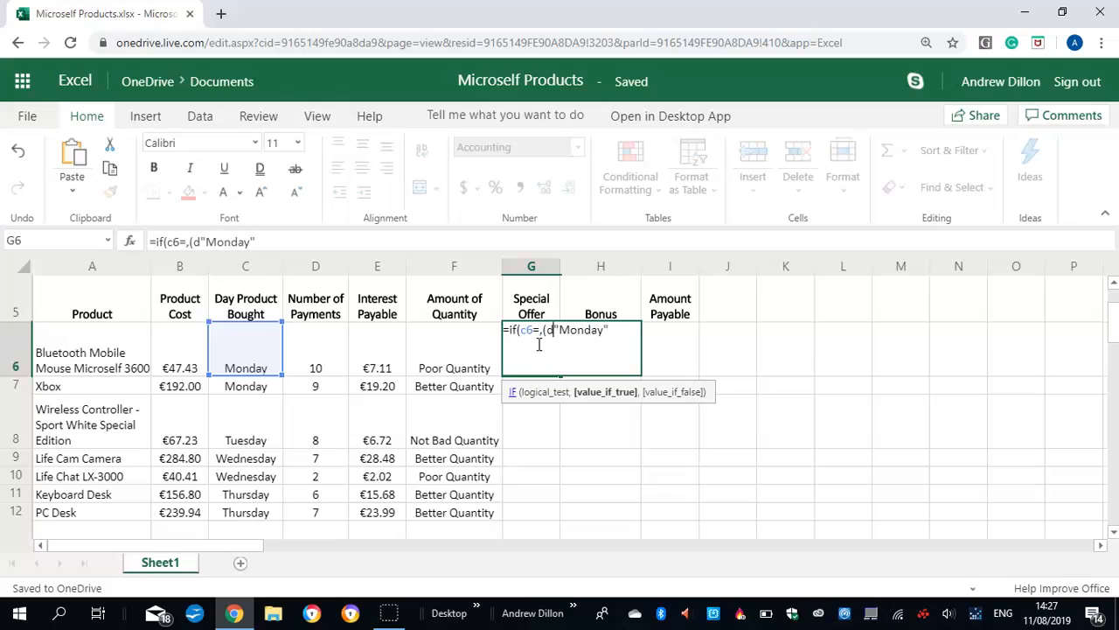
text(5)
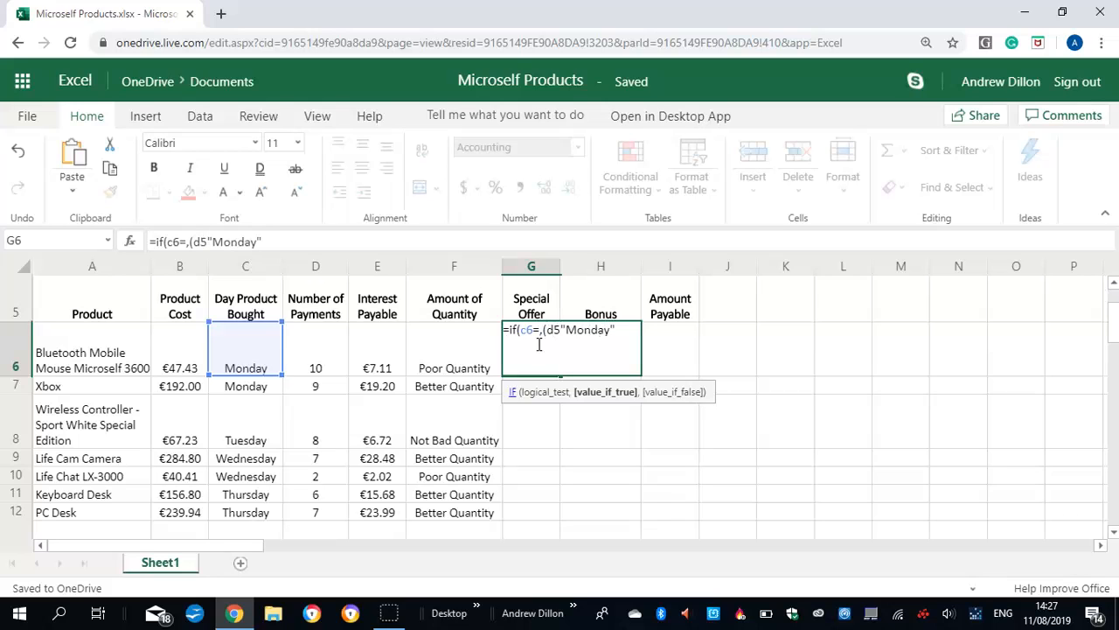
key(BackSpace)
key(BackSpace)
Add (D6*50%) after "Monday" in the G6 formula as the value for Monday purchases
click(605, 330)
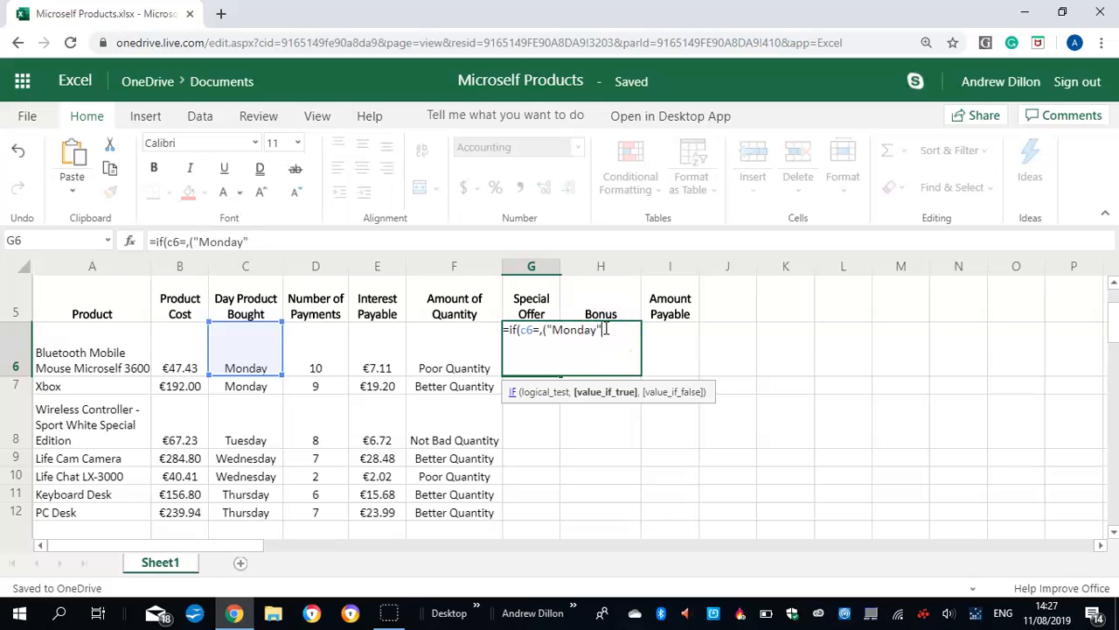
text(,)
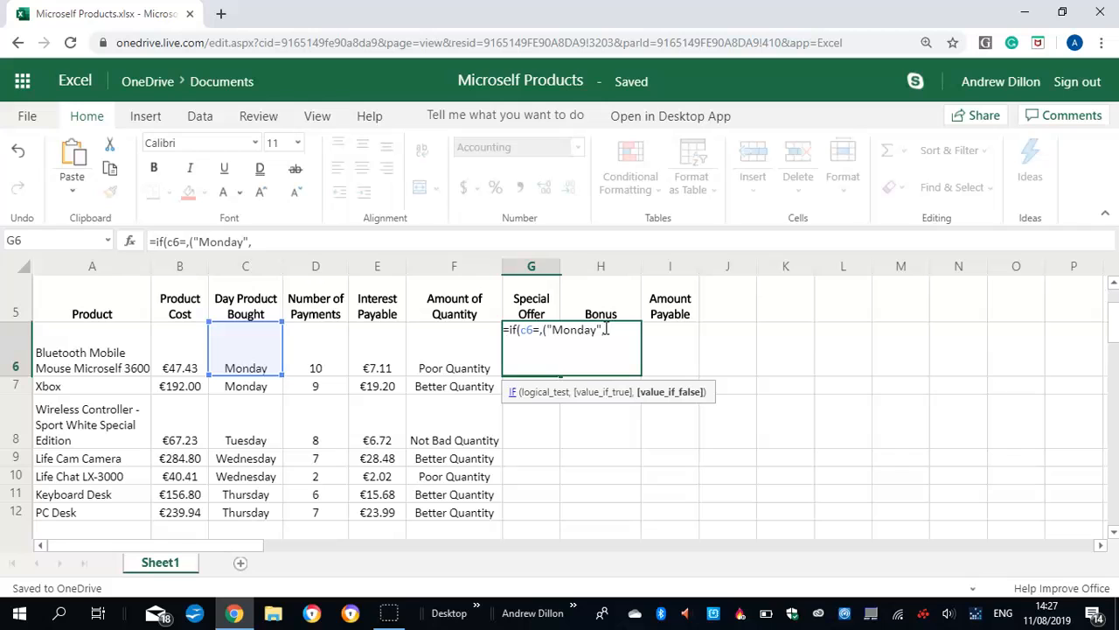
text((d5)
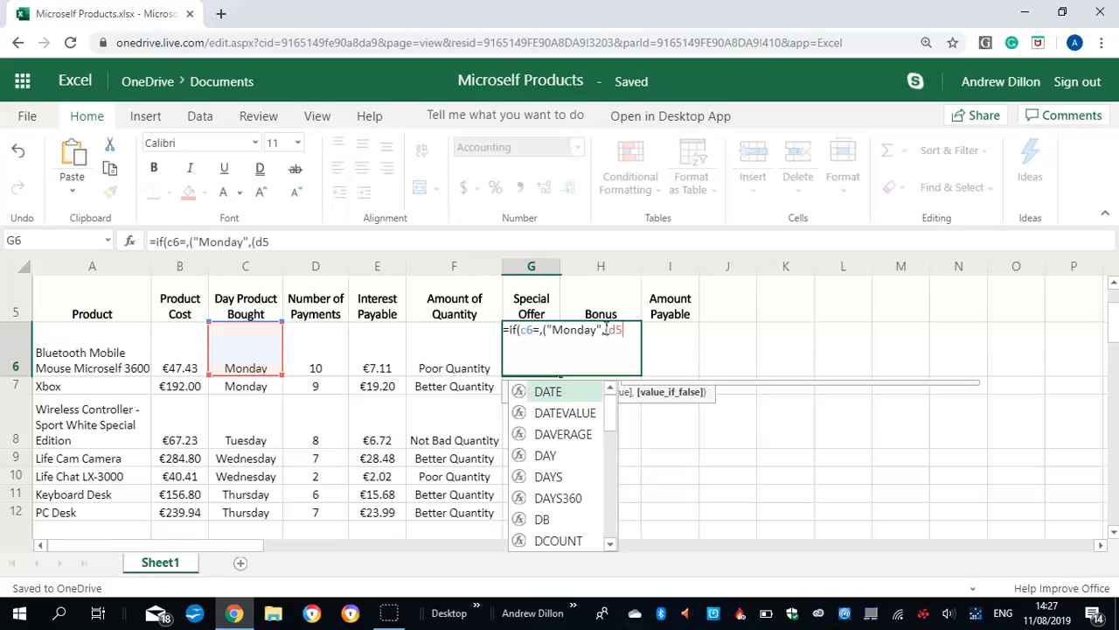
key(BackSpace)
text(6)
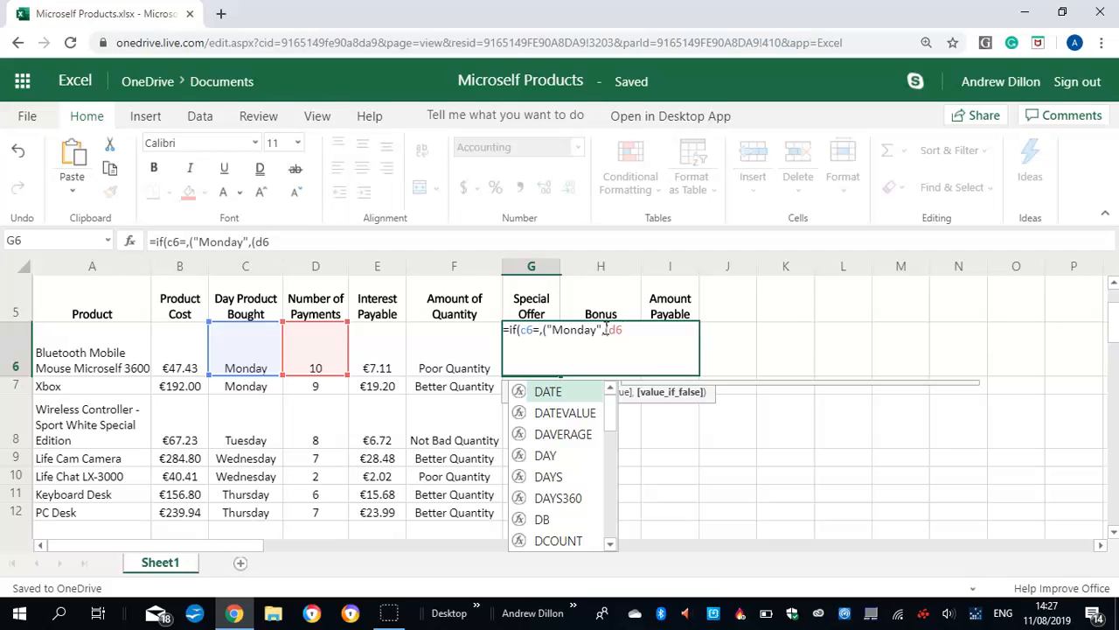
text(*)
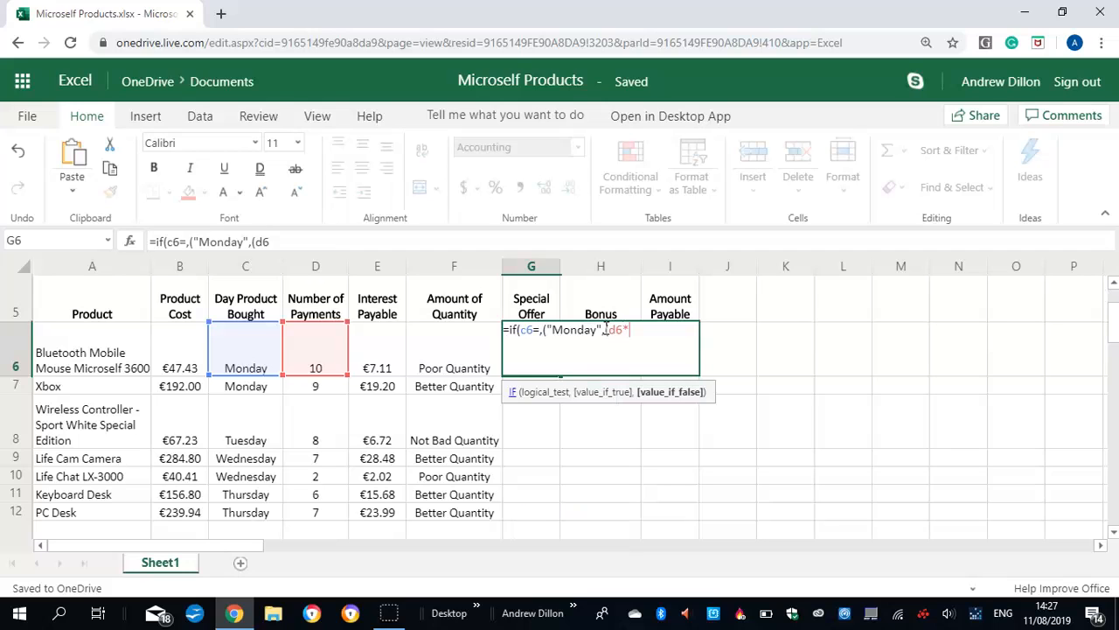
text(50%),if)
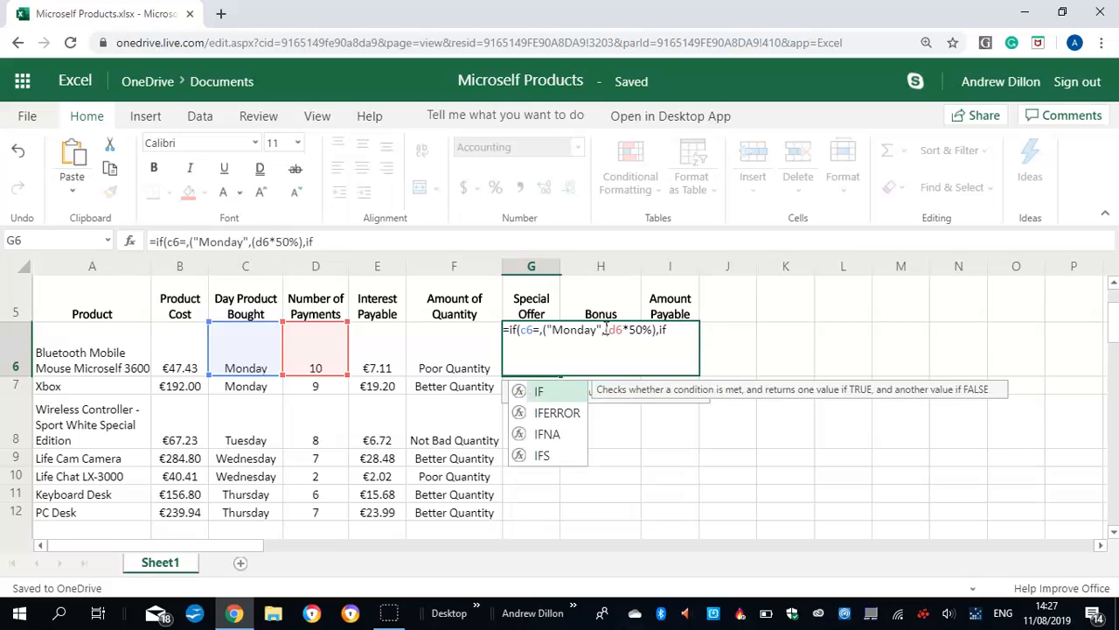
text((c6)
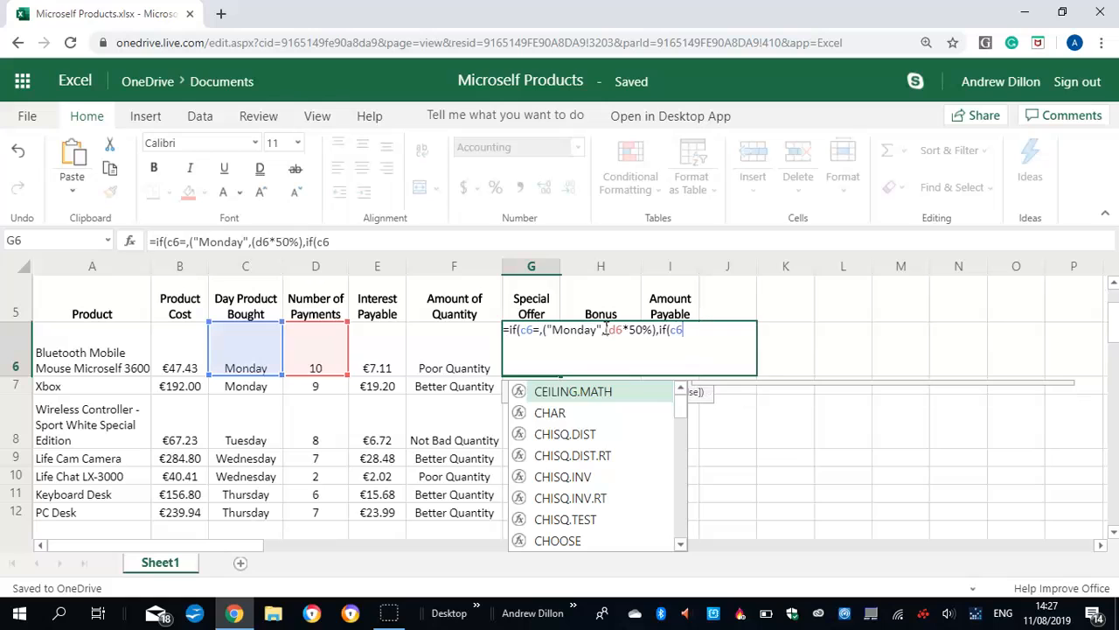
text(=")
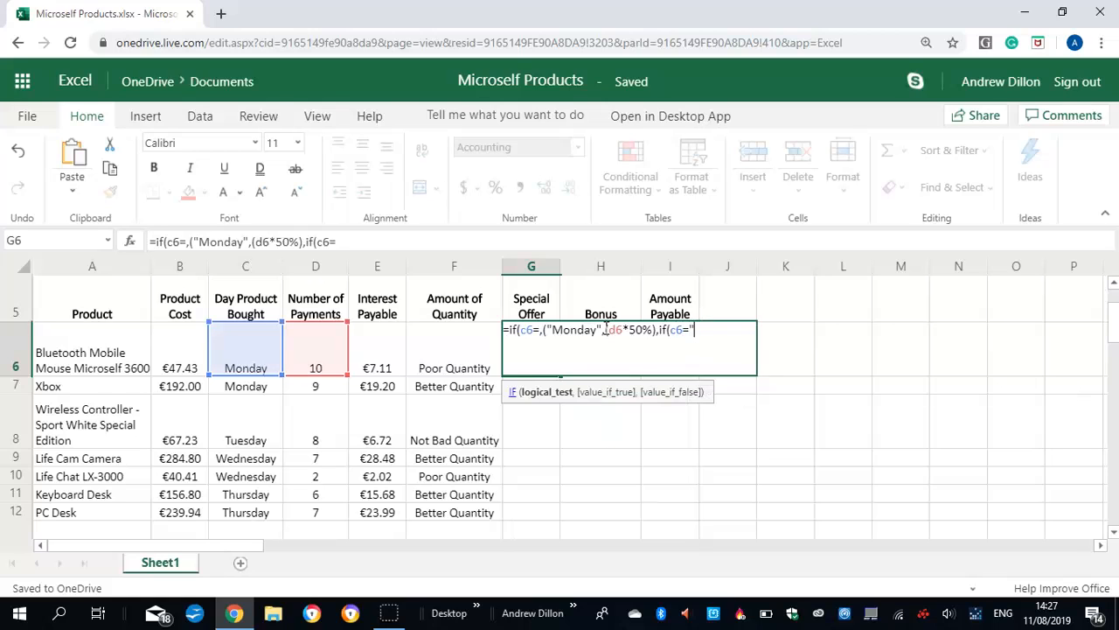
text(Tu)
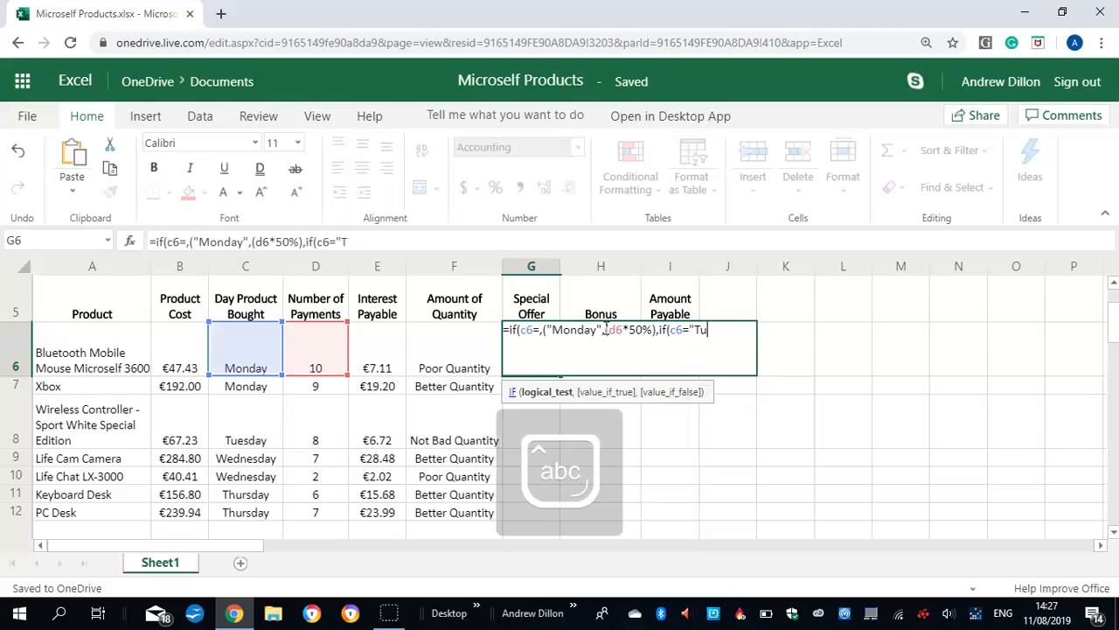
text(esday")
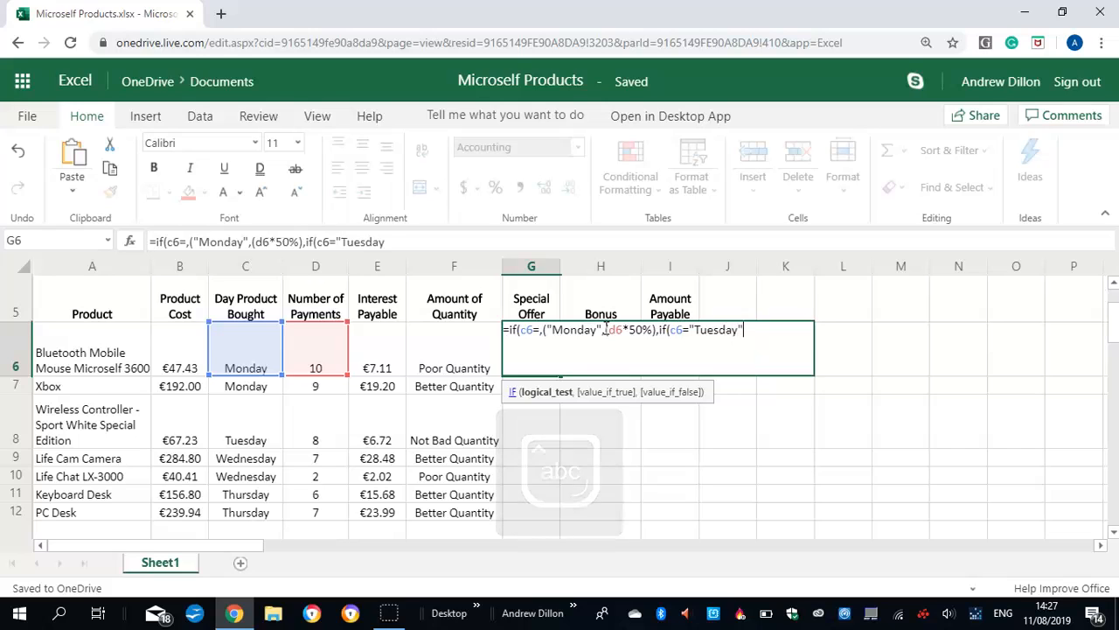
text(,)
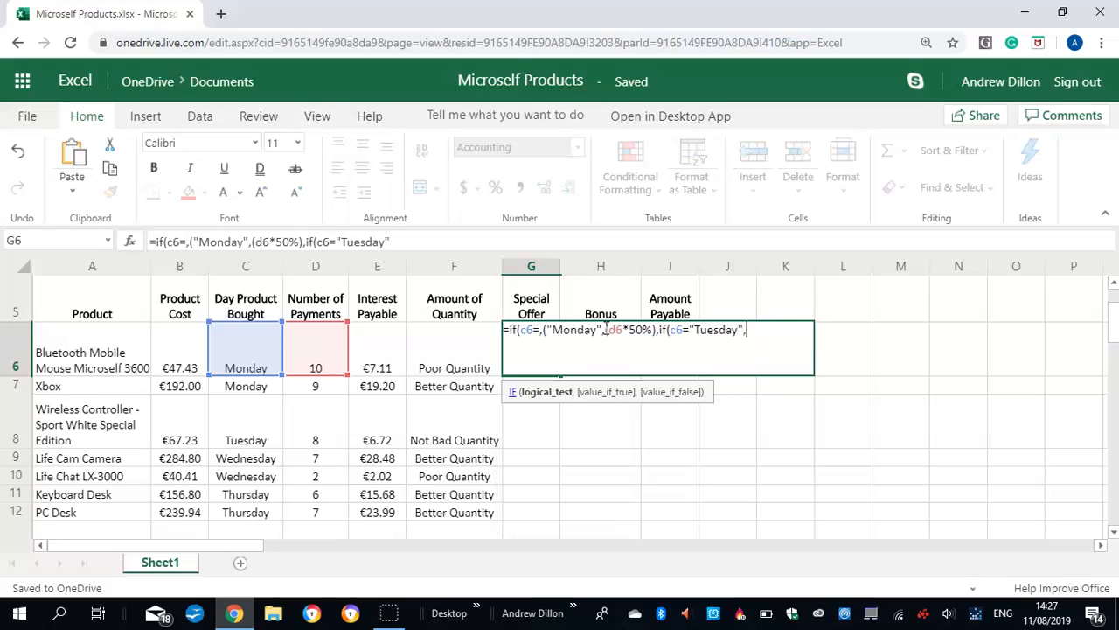
text((d6)
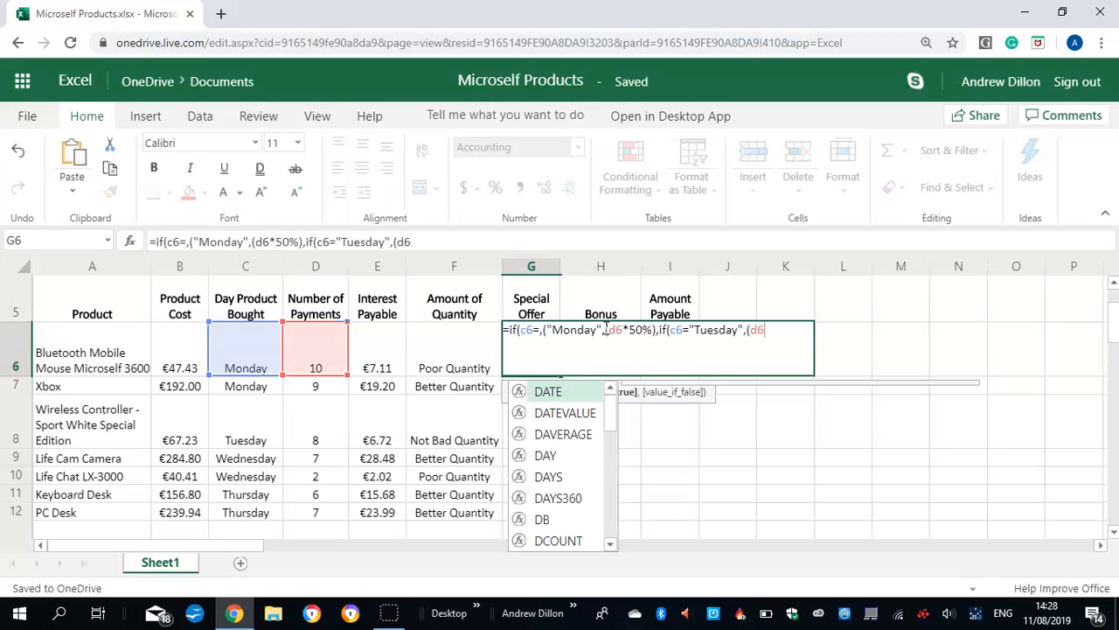
text(*)
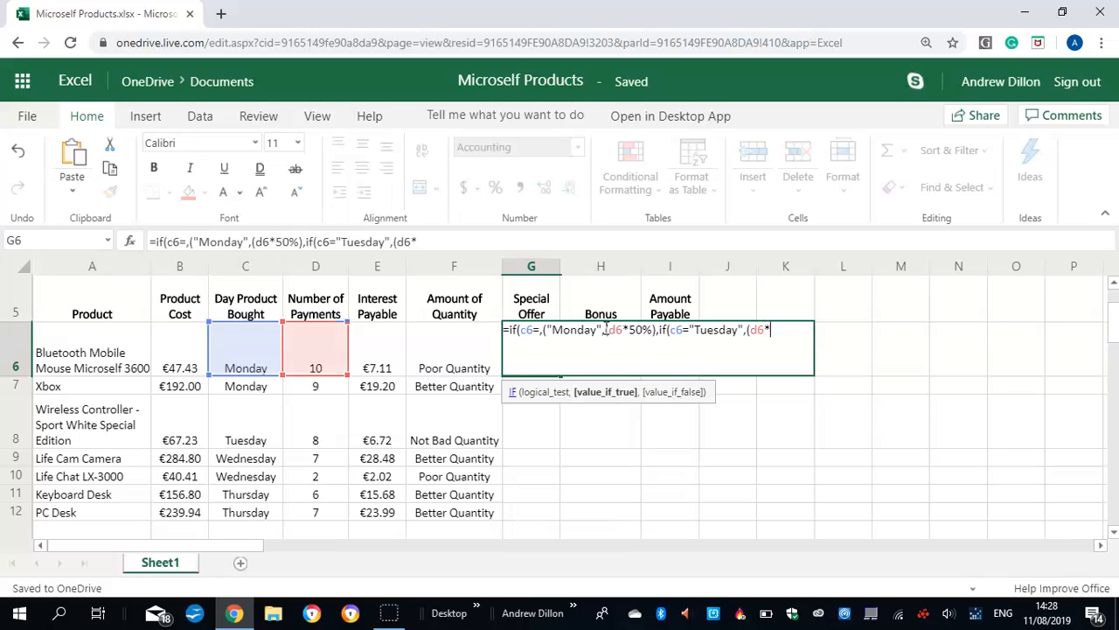
text(50)
Add (D6*50%) as the value the second IF returns for Tuesday purchases
text(%)
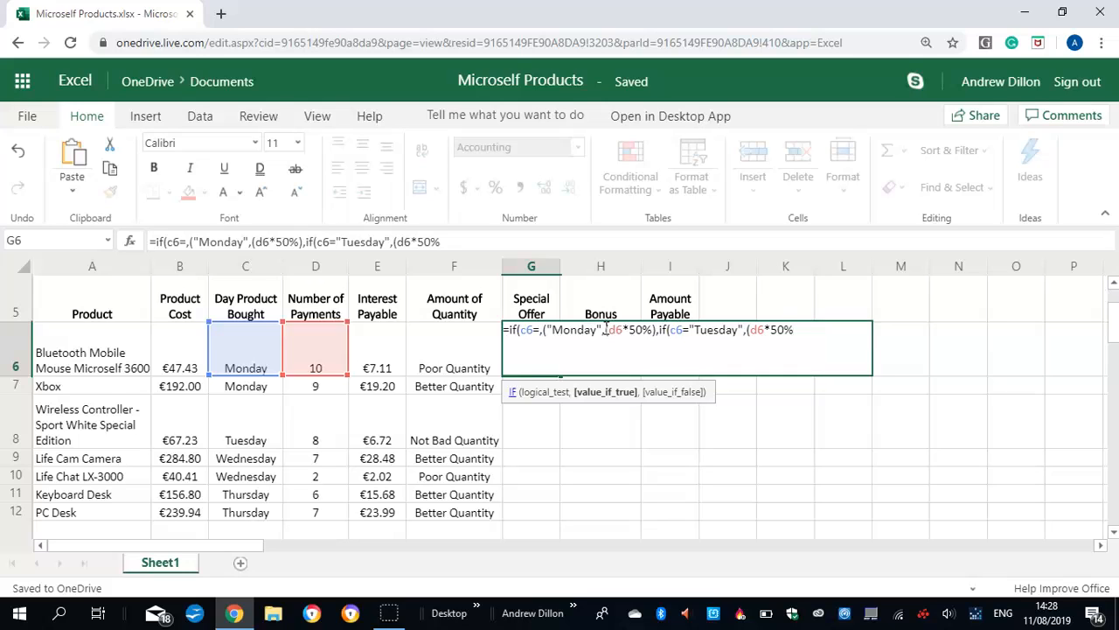
text(),)
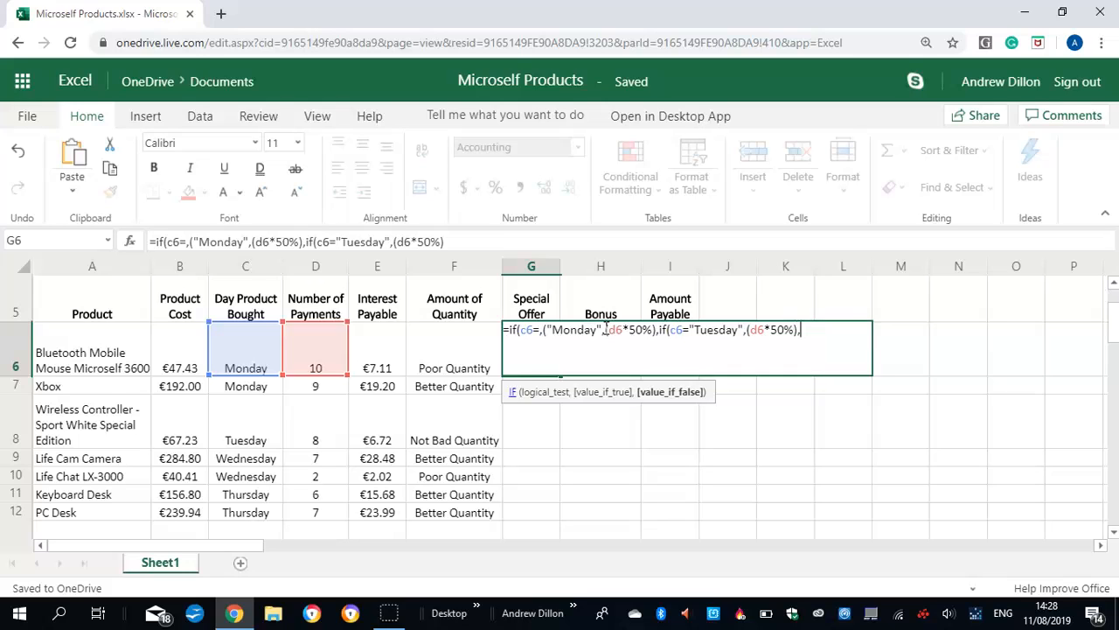
text(if)
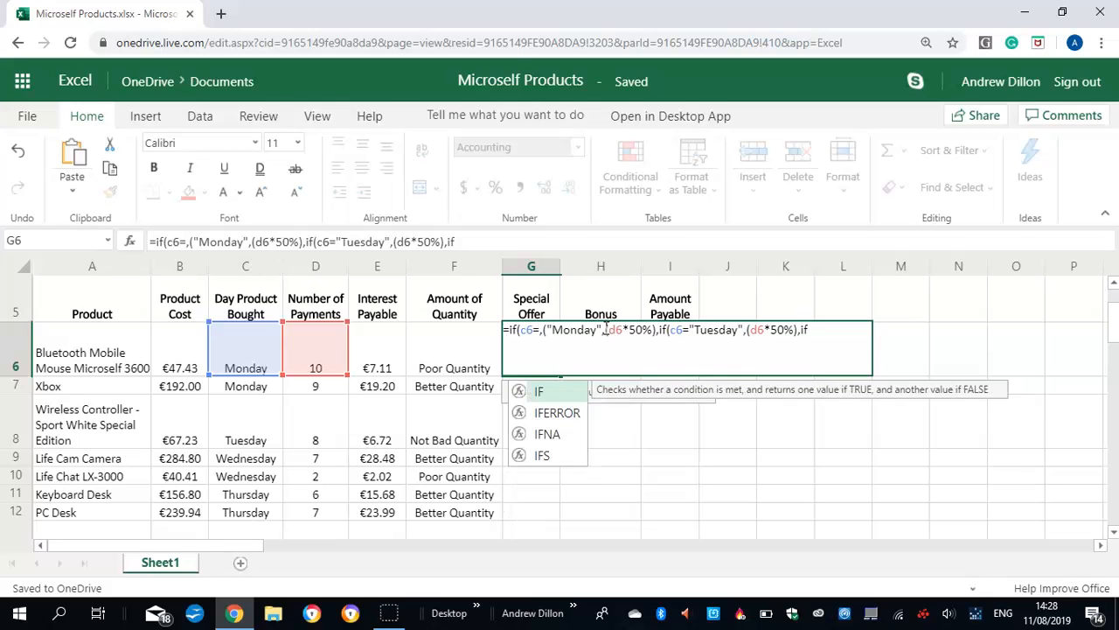
text(()
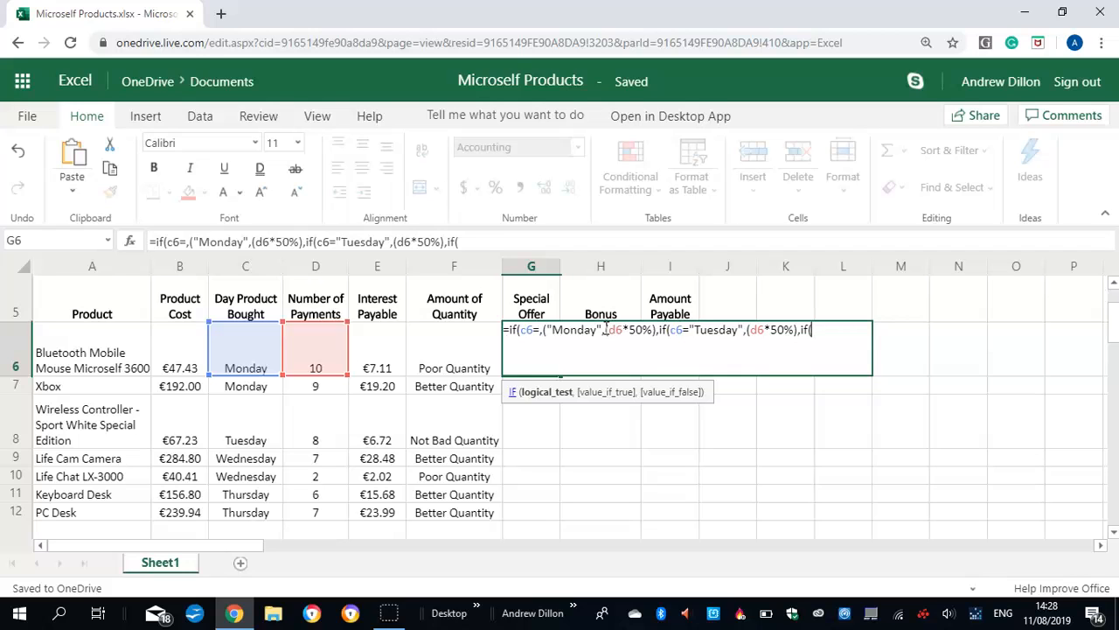
Nest a third IF in the G6 formula that tests whether C6 equals "Wednesday"
text(c)
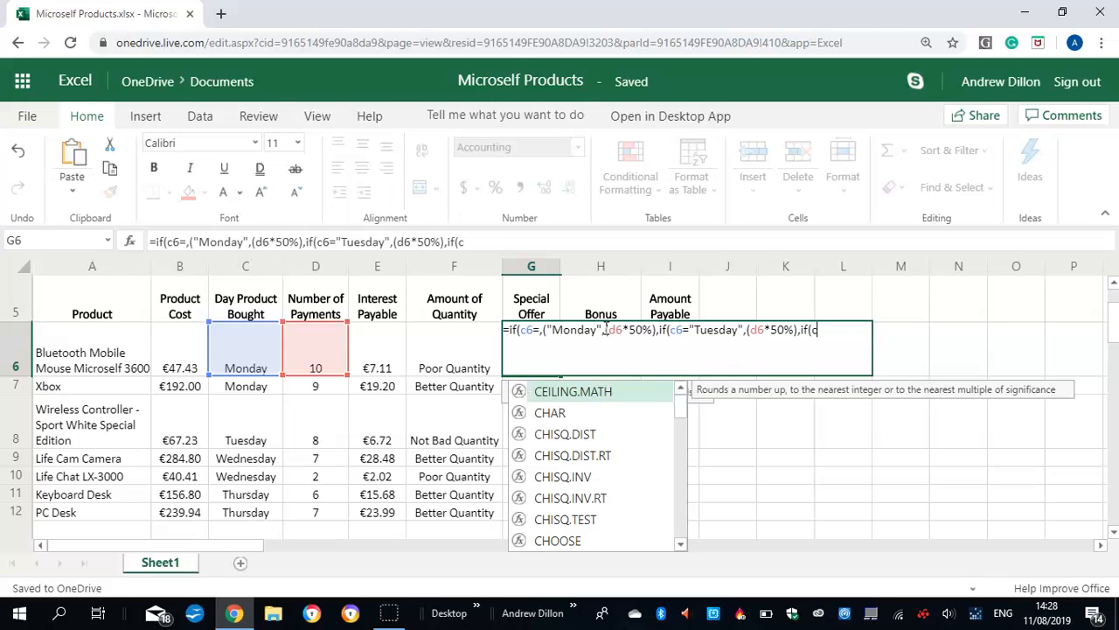
text(6)
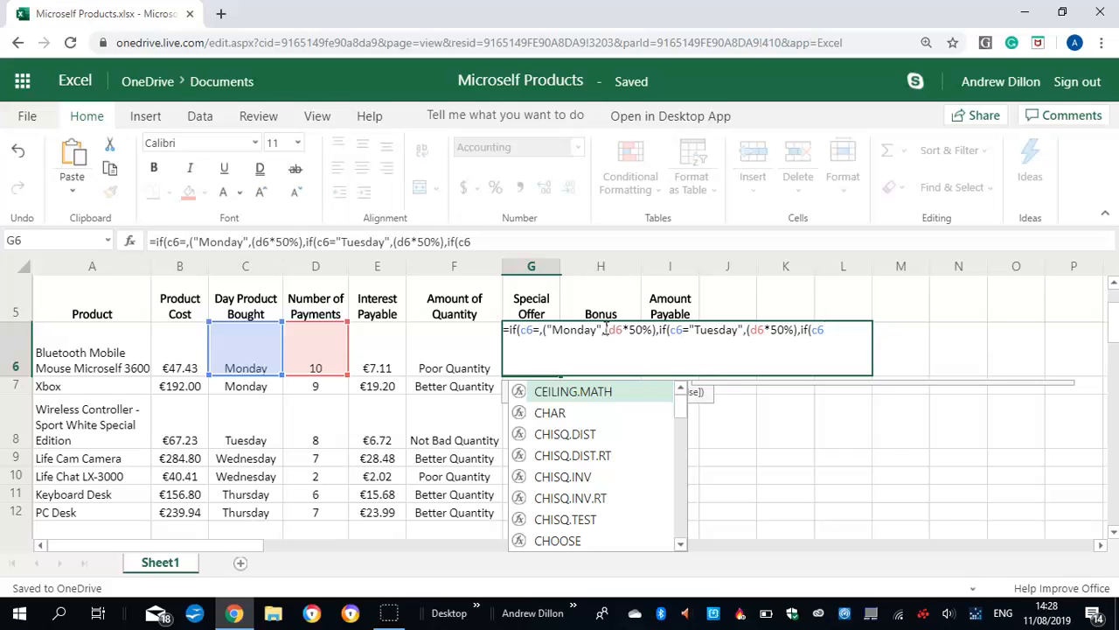
text(=")
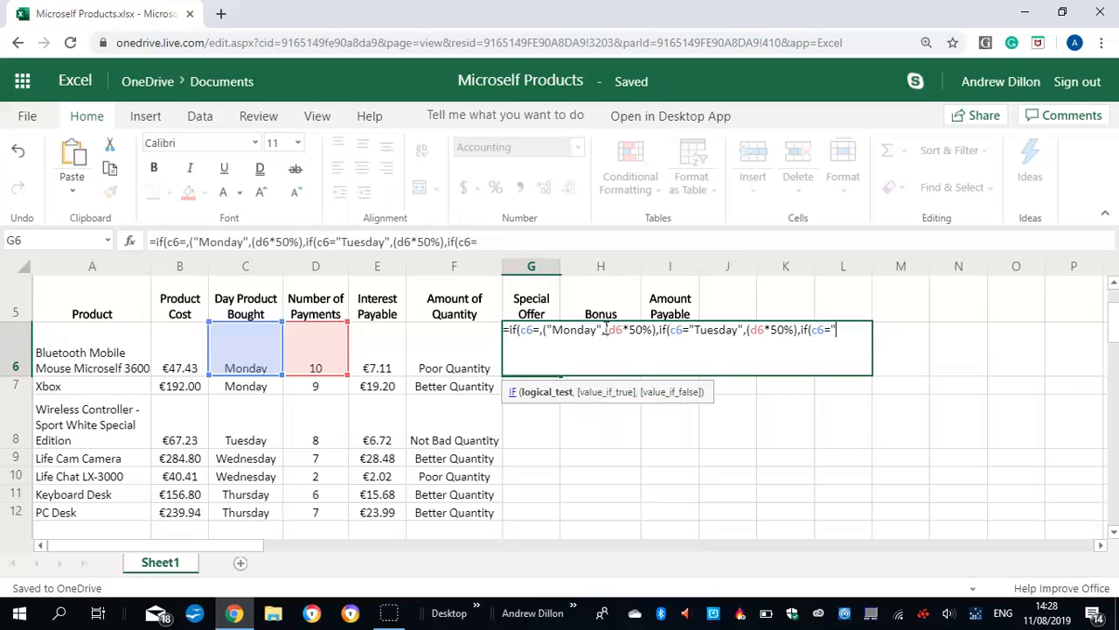
text(Wed)
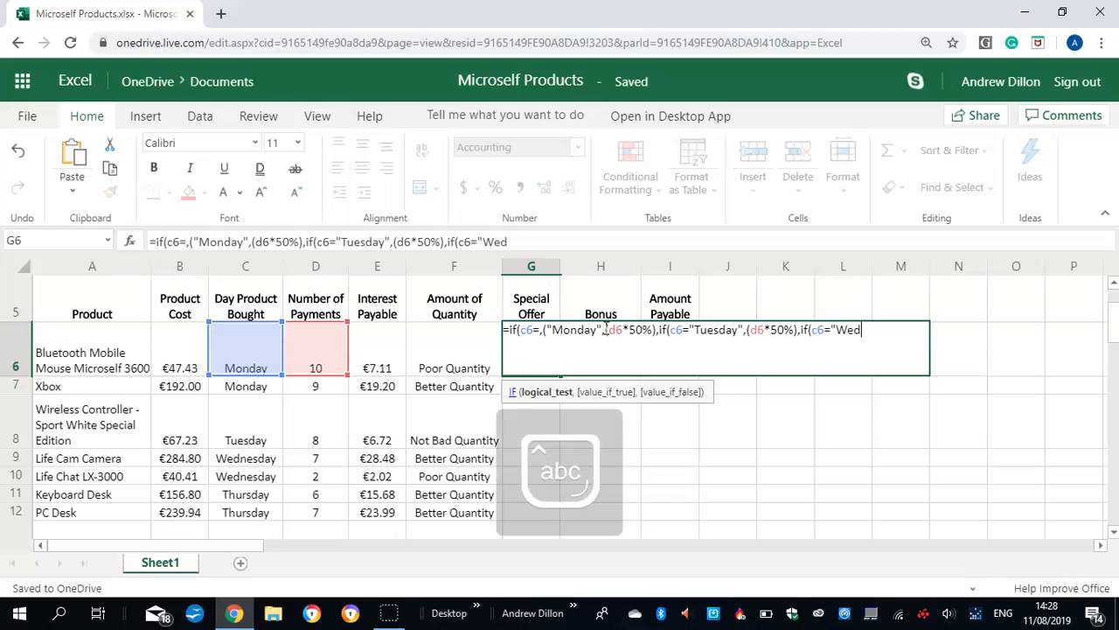
text(nesday")
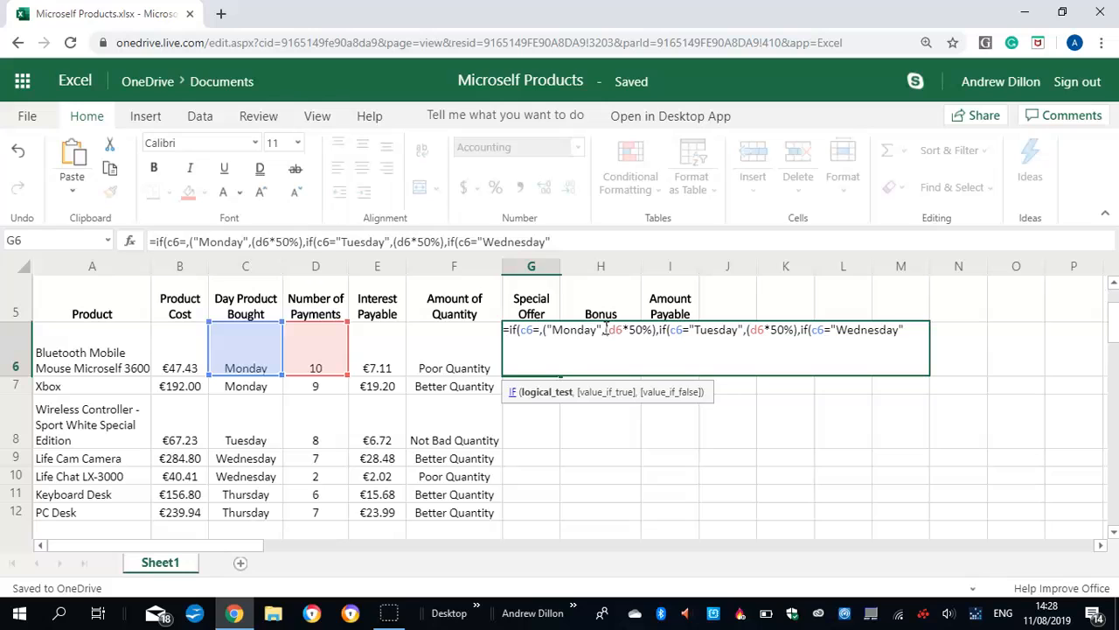
text(,()
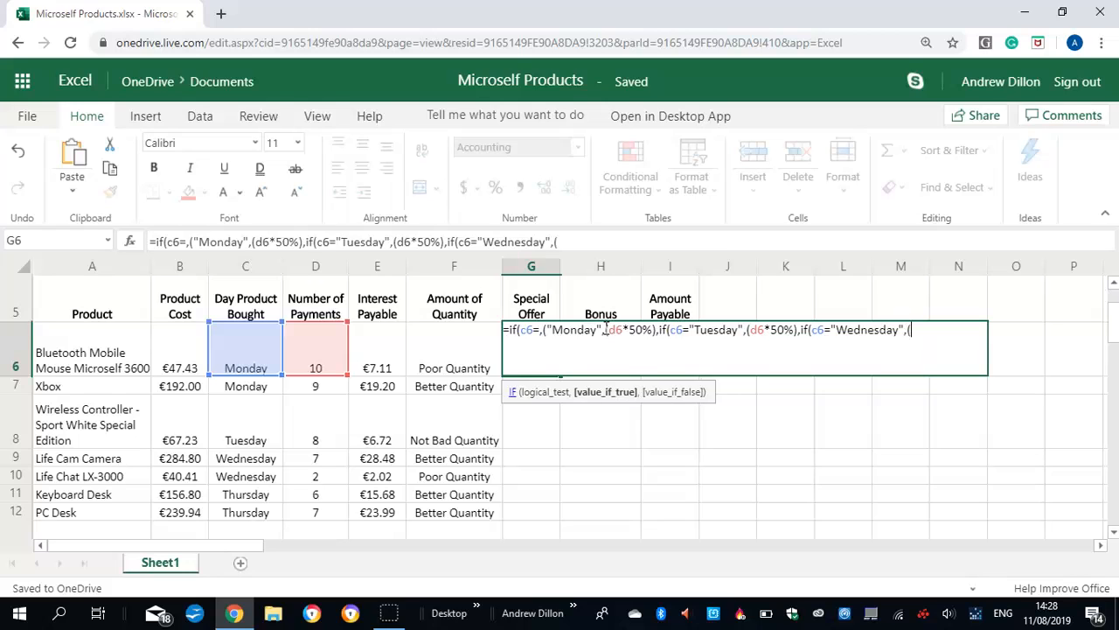
text(d6)
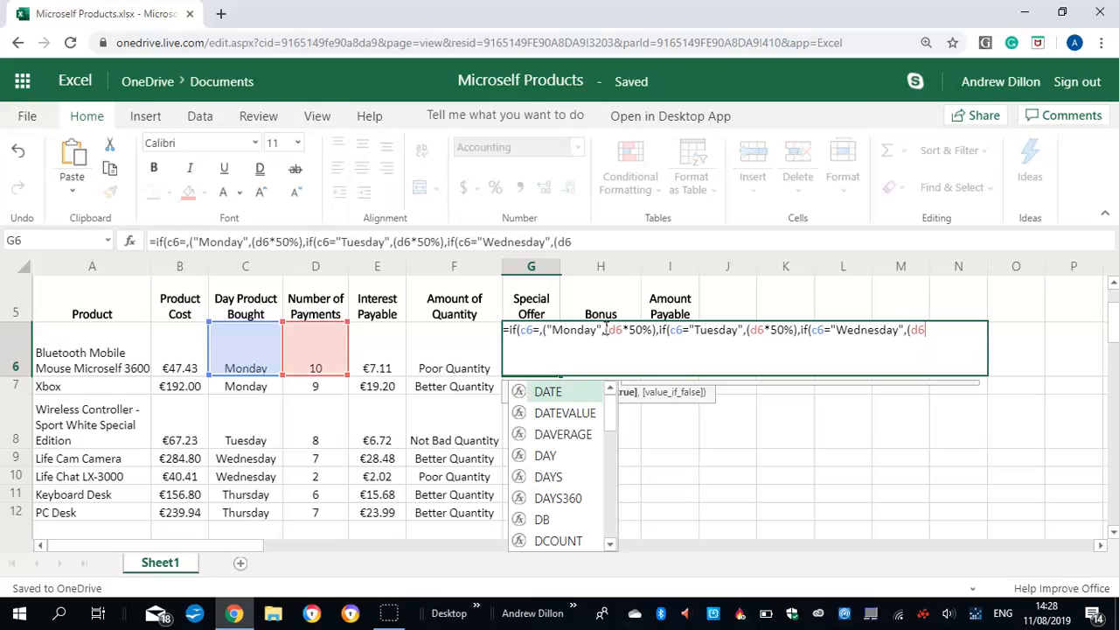
text(*)
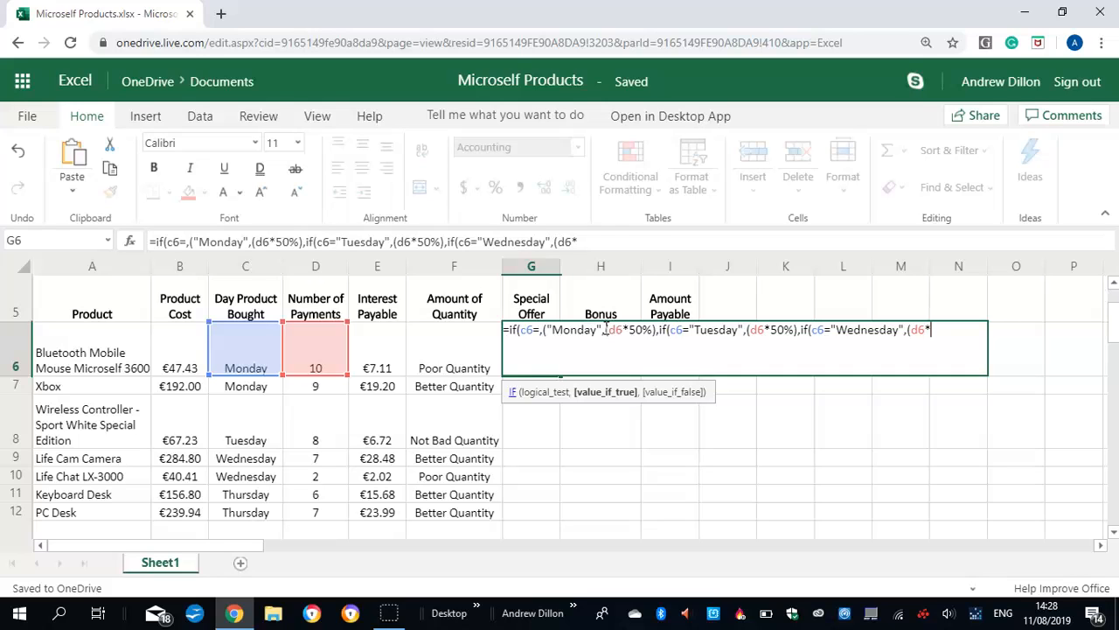
text(50%),0)
Finish the G6 formula with 0 as the value for all other days, close all three IFs and enter it
key(BackSpace)
key(BackSpace)
text(,0%),0)
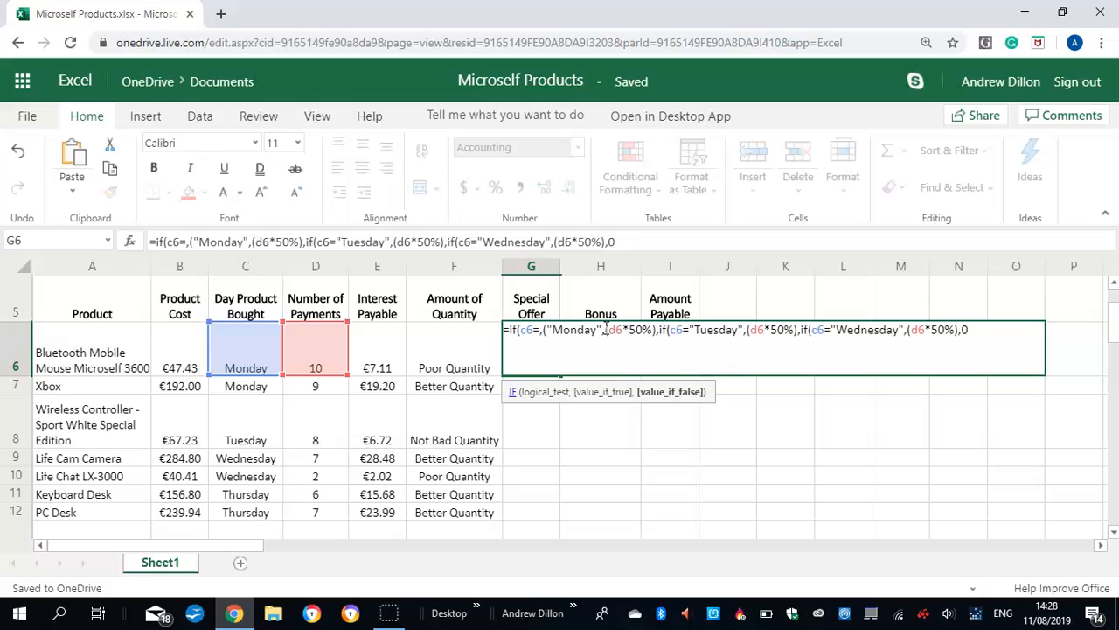
text())))
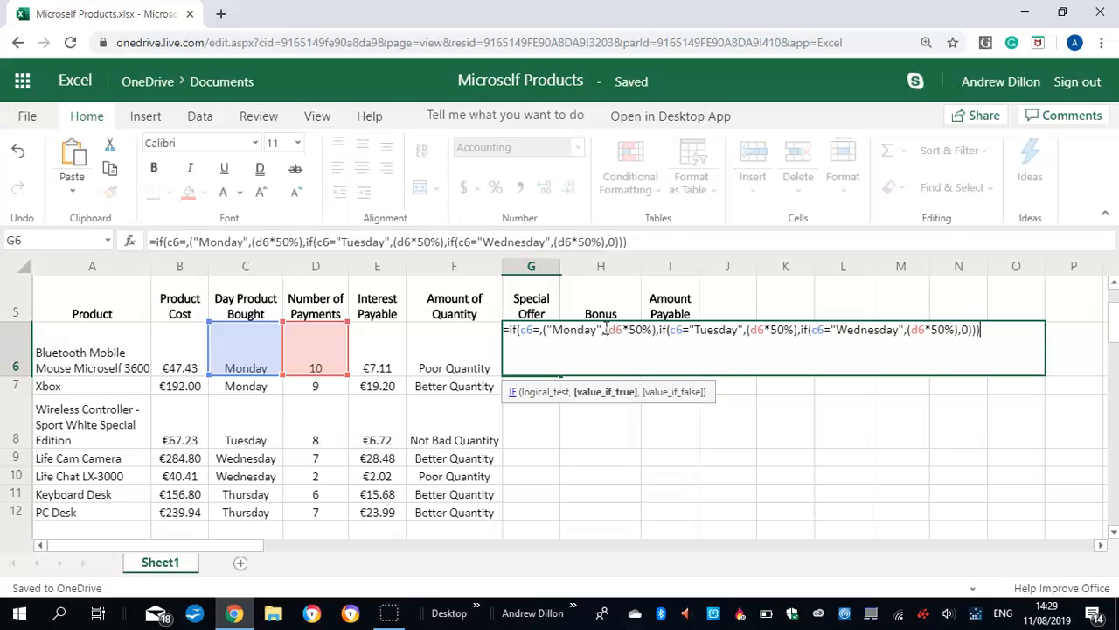
key(Return)
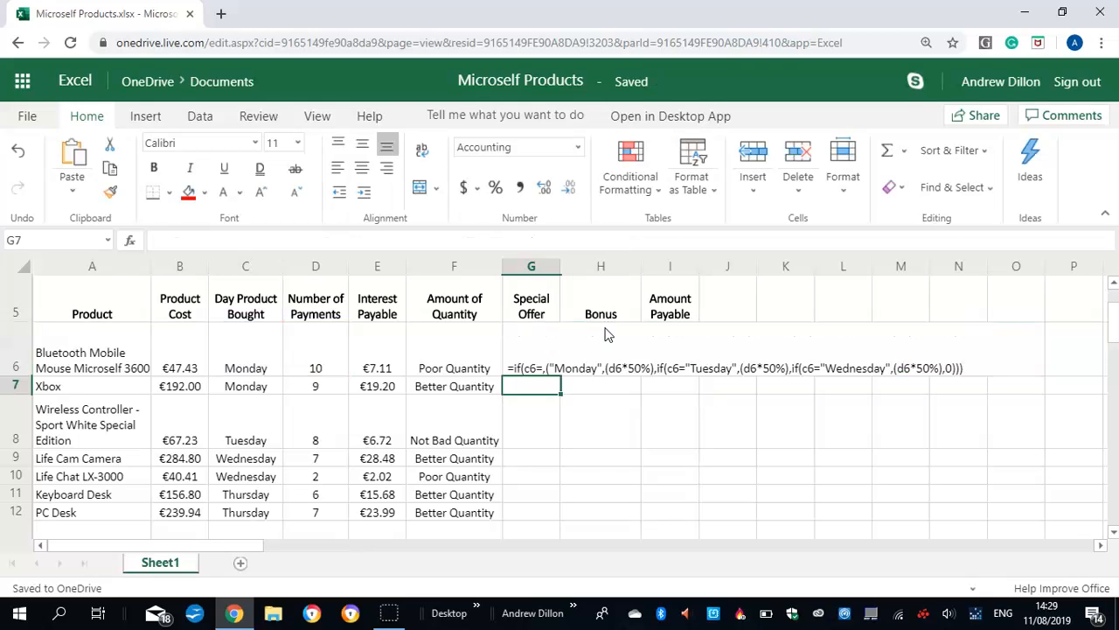
Correct the first test in the G6 formula to C6="Monday" by removing the stray comma and opening bracket
click(527, 362)
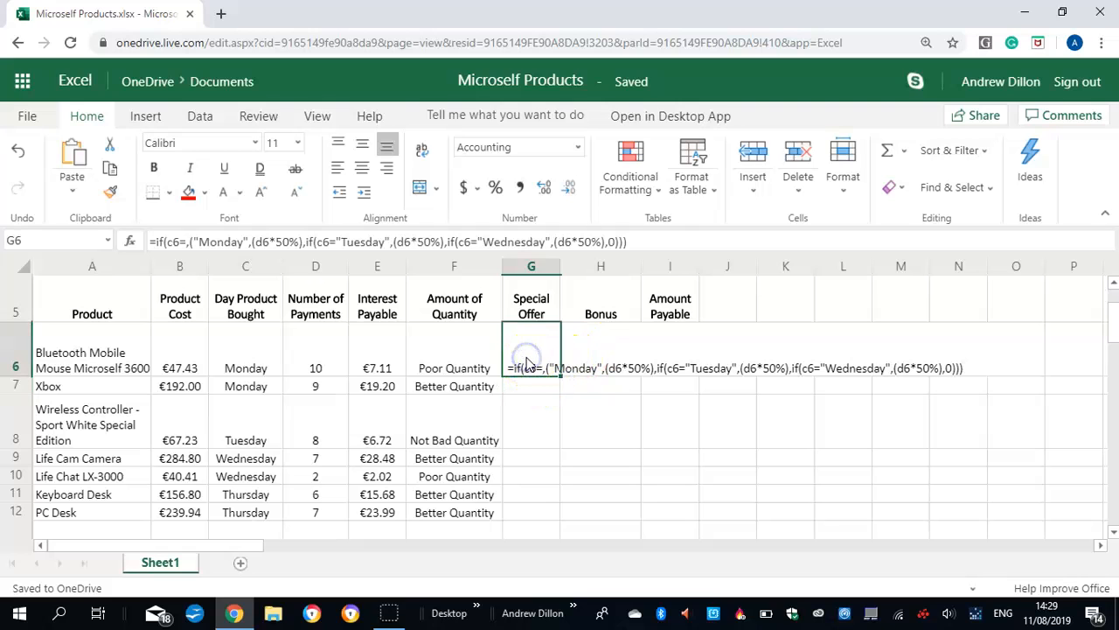
click(190, 242)
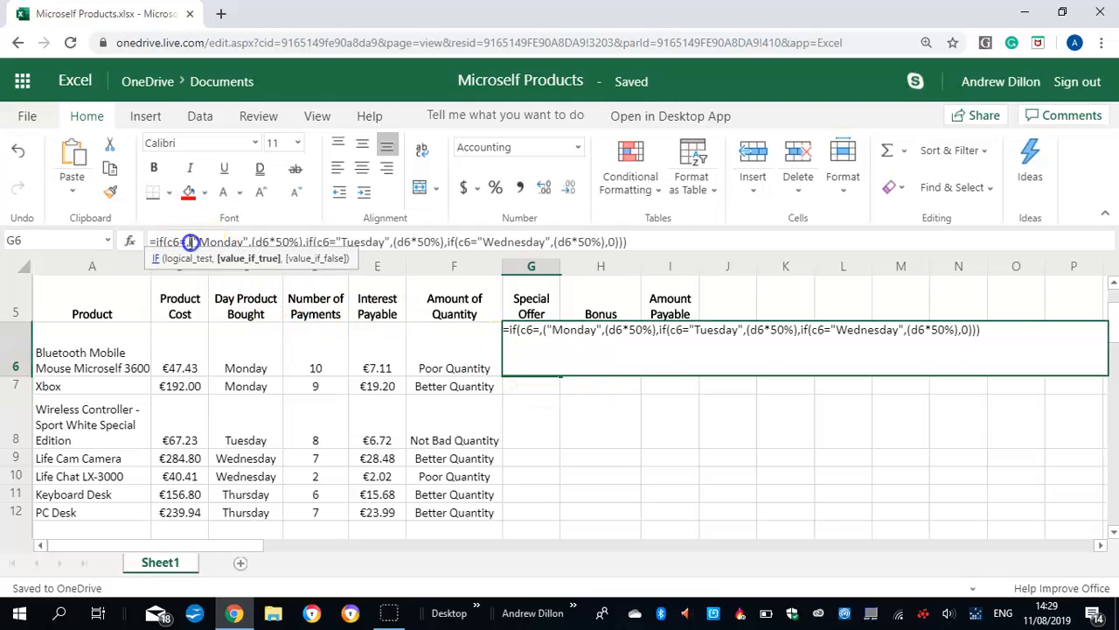
key(BackSpace)
key(Delete)
key(Delete)
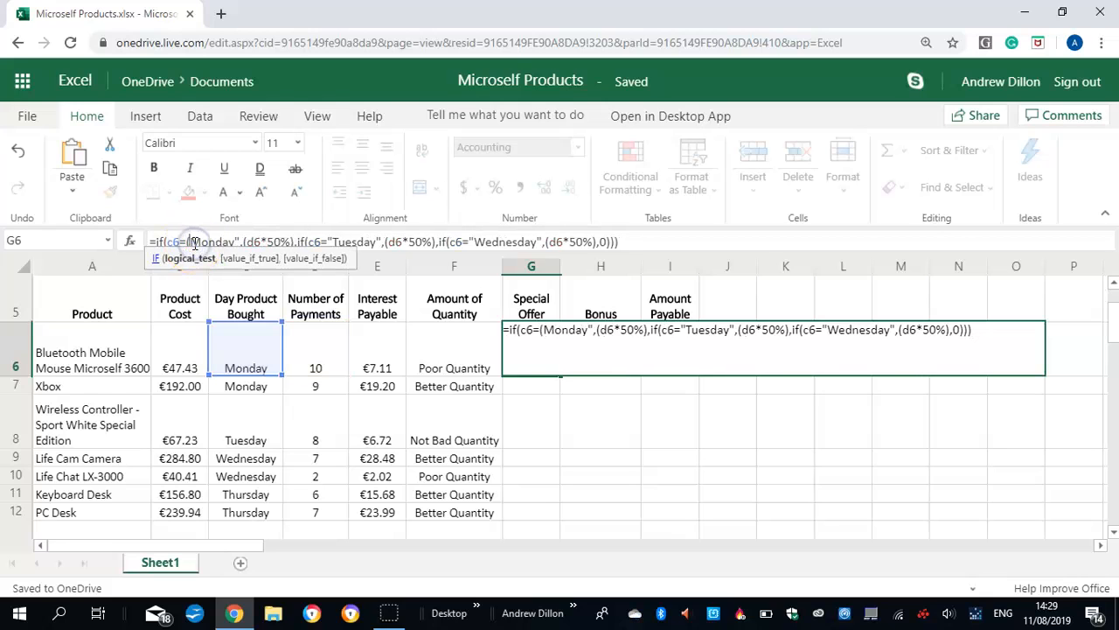
text(")
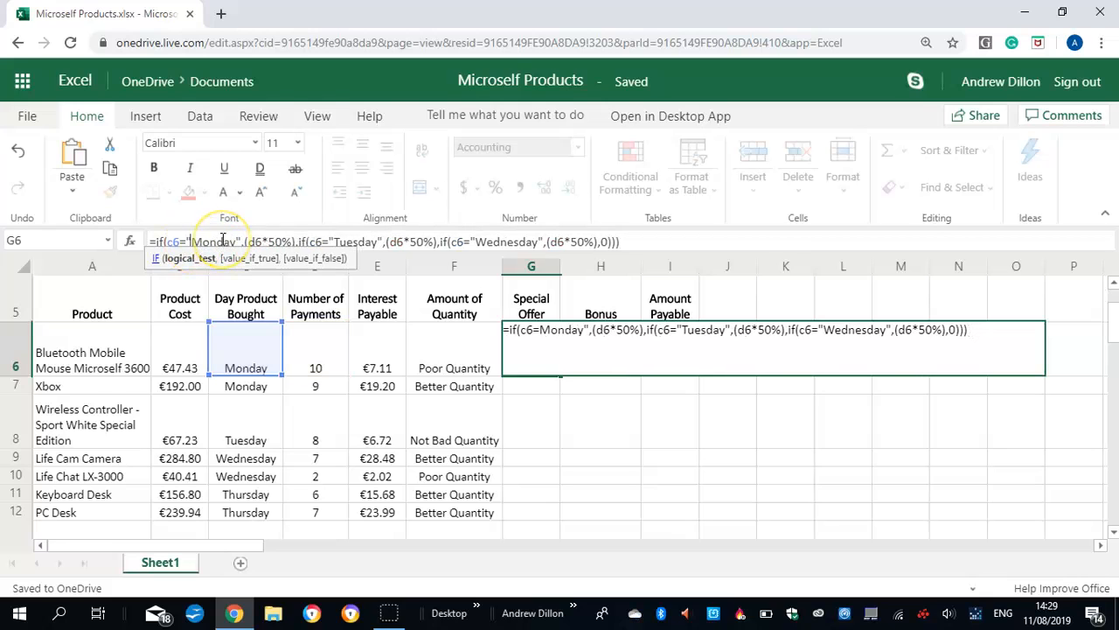
key(Return)
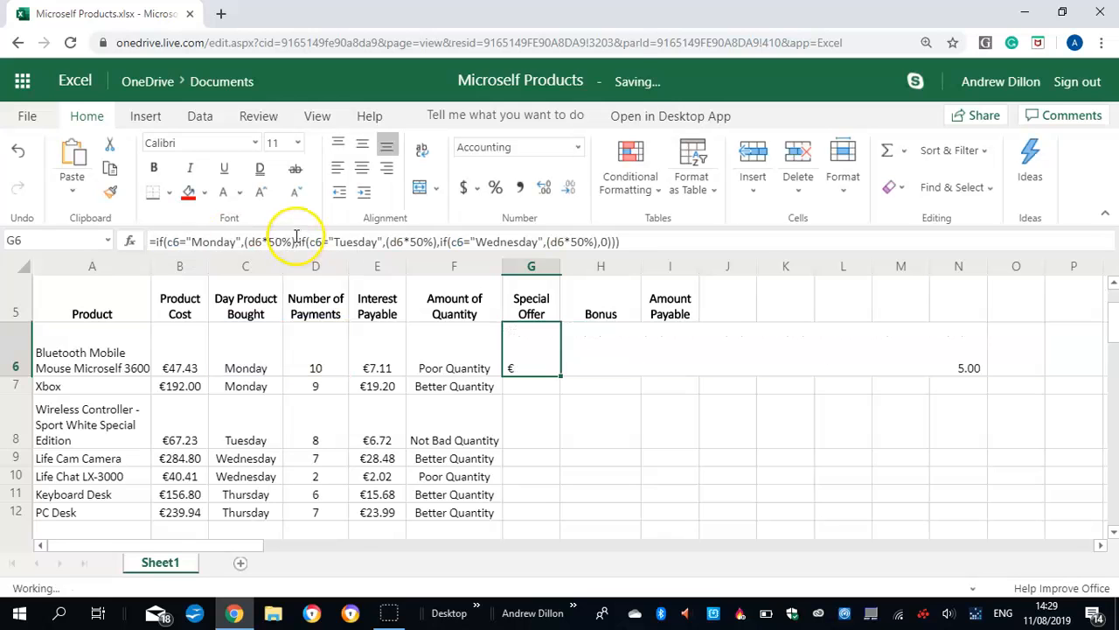
Fill the Special Offer formula from G6 down through G16
click(551, 383)
click(532, 356)
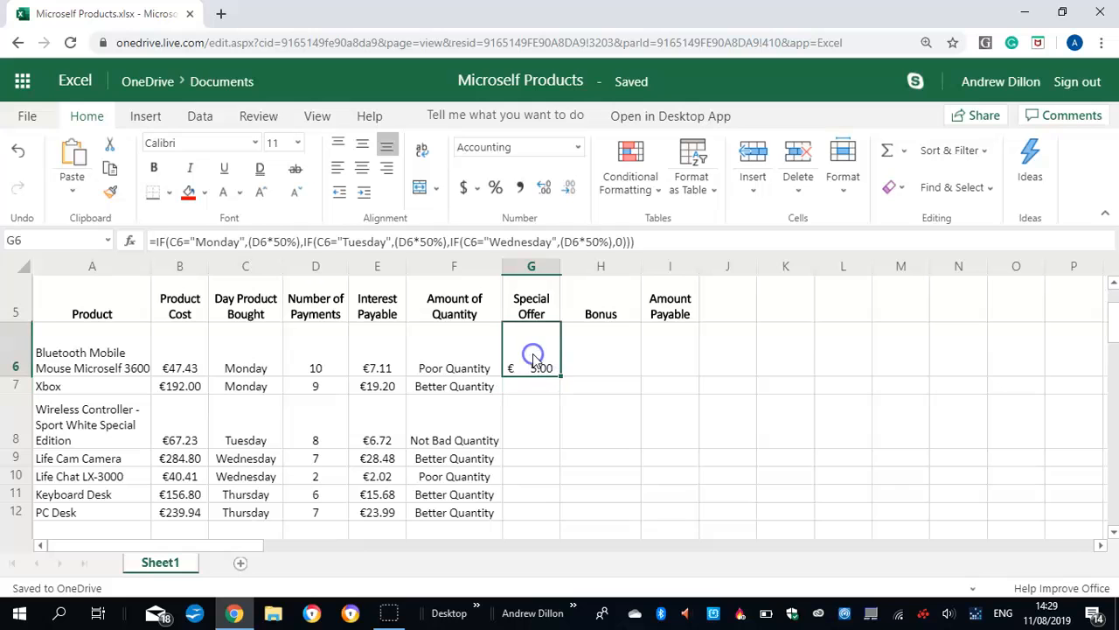
drag(559, 370, 534, 390)
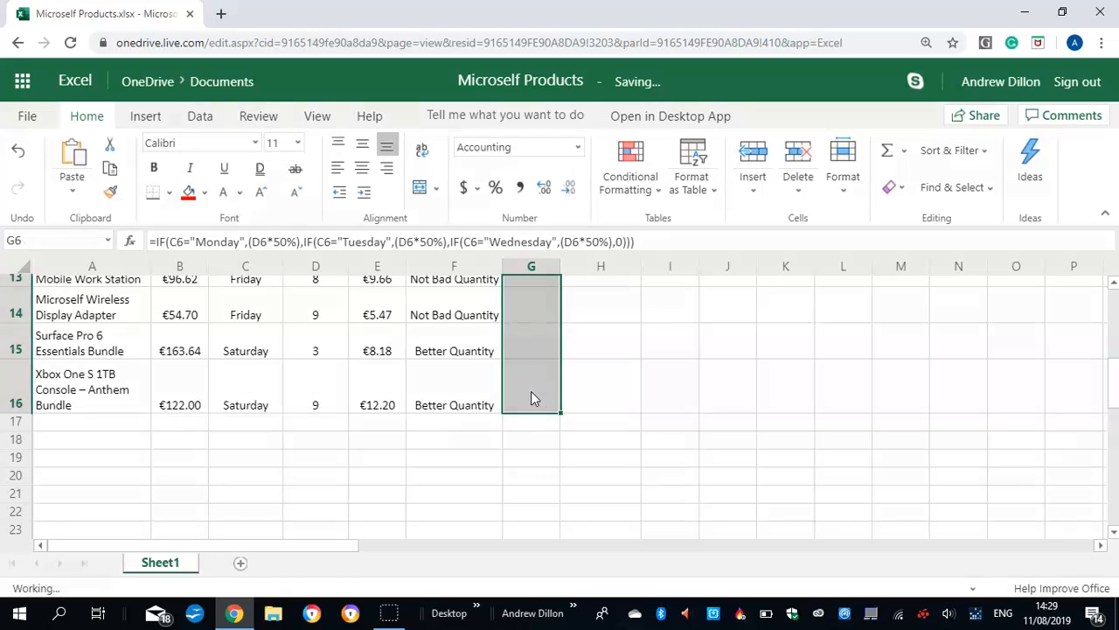
Start the Bonus formula in H6 with an IF that returns 100 when B6 is at least 100
drag(1110, 370, 1094, 329)
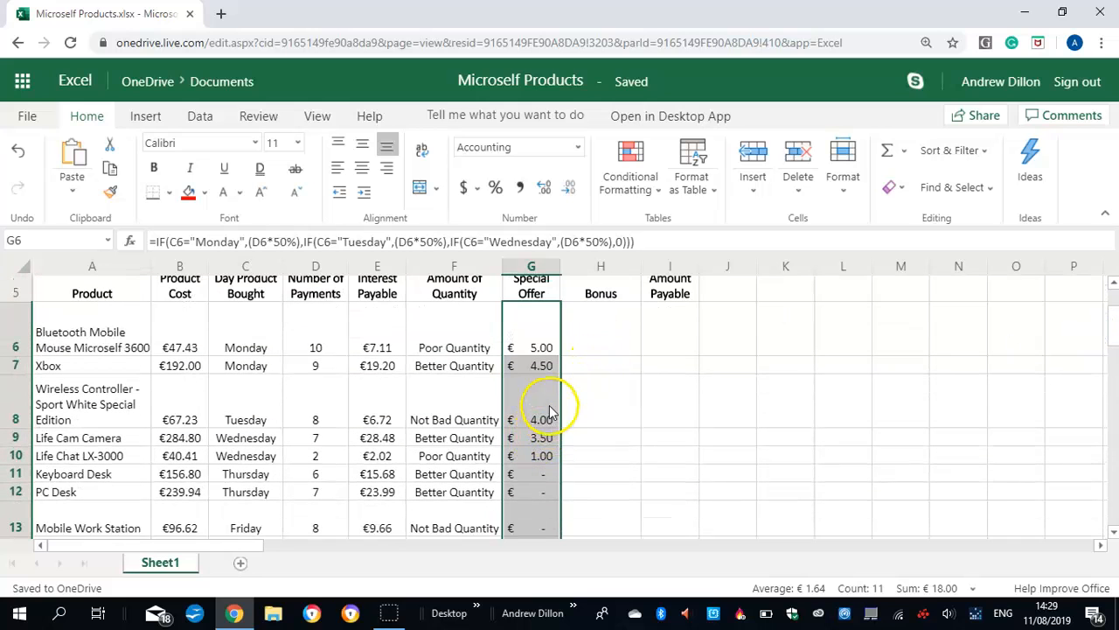
scroll(1115, 337, up, 3)
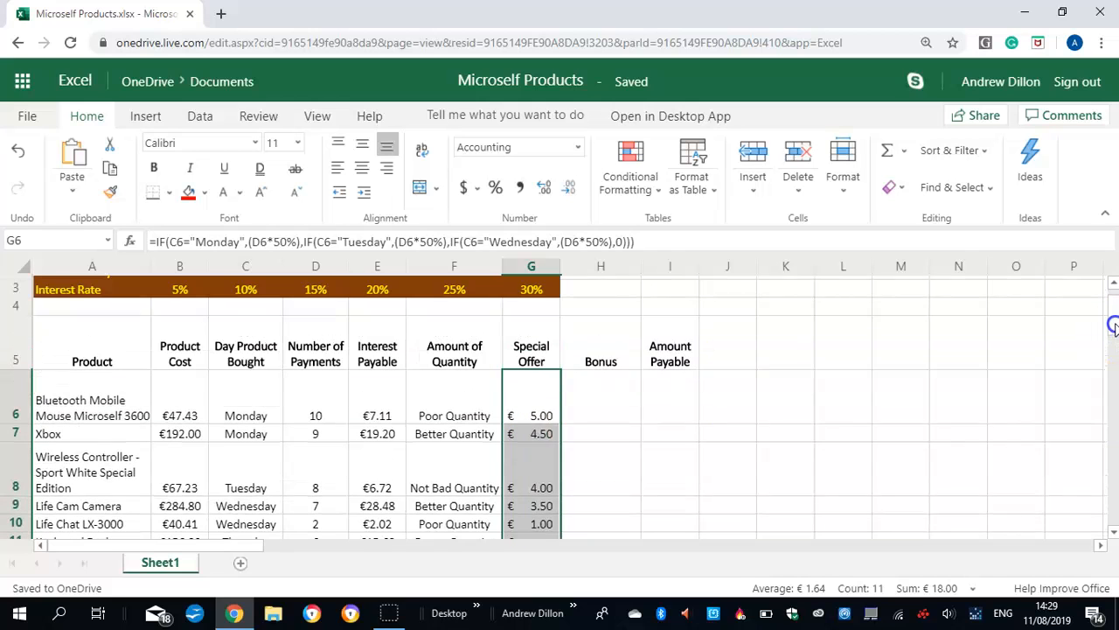
click(593, 412)
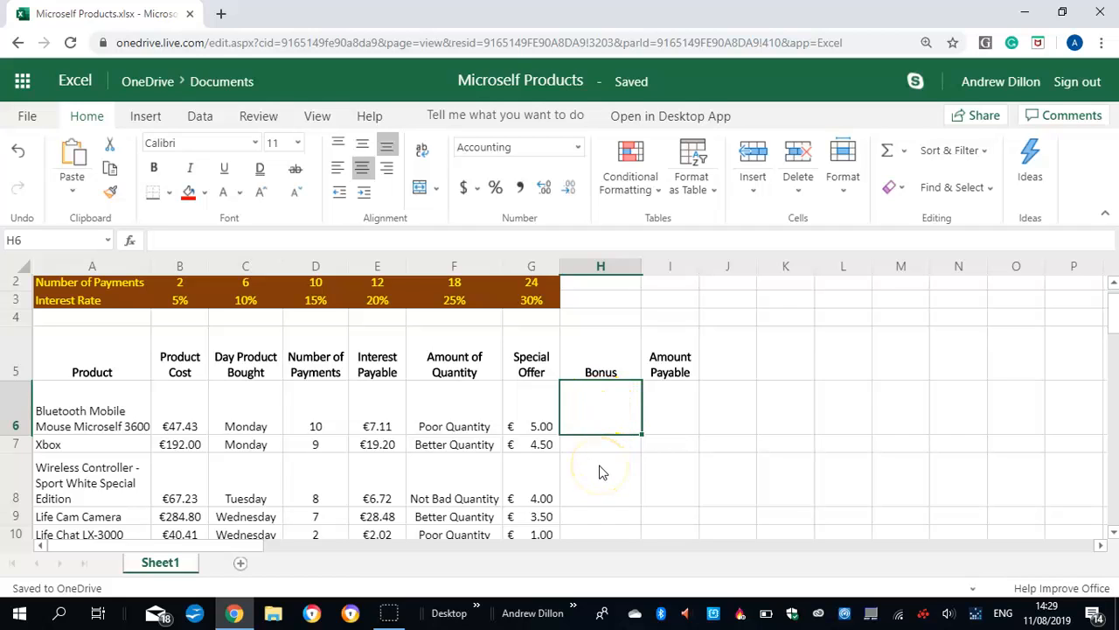
text(=if)
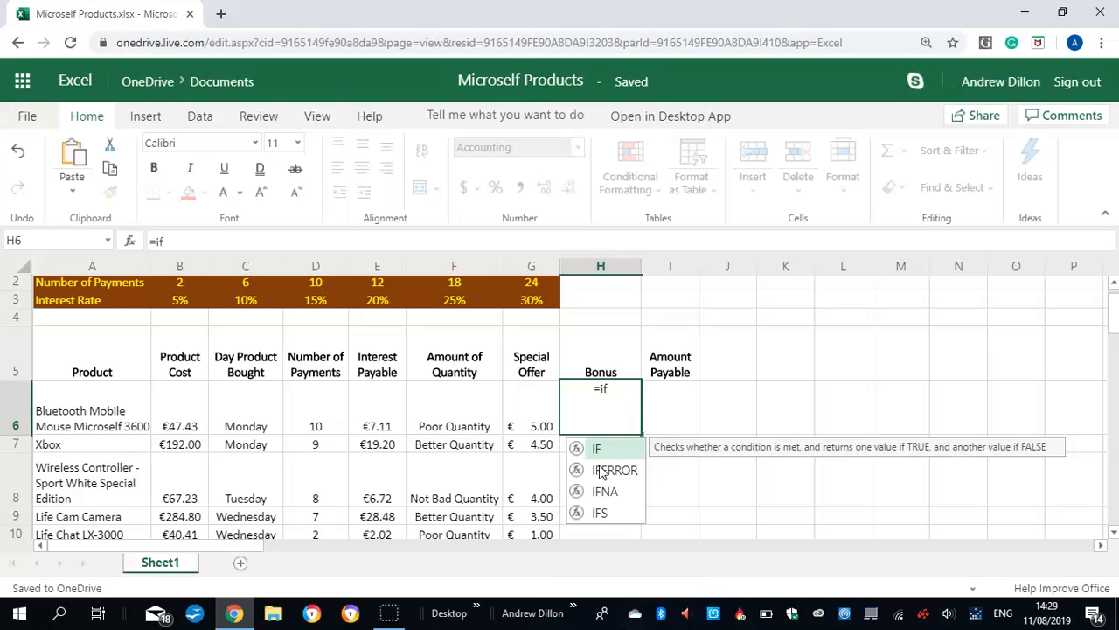
text(()
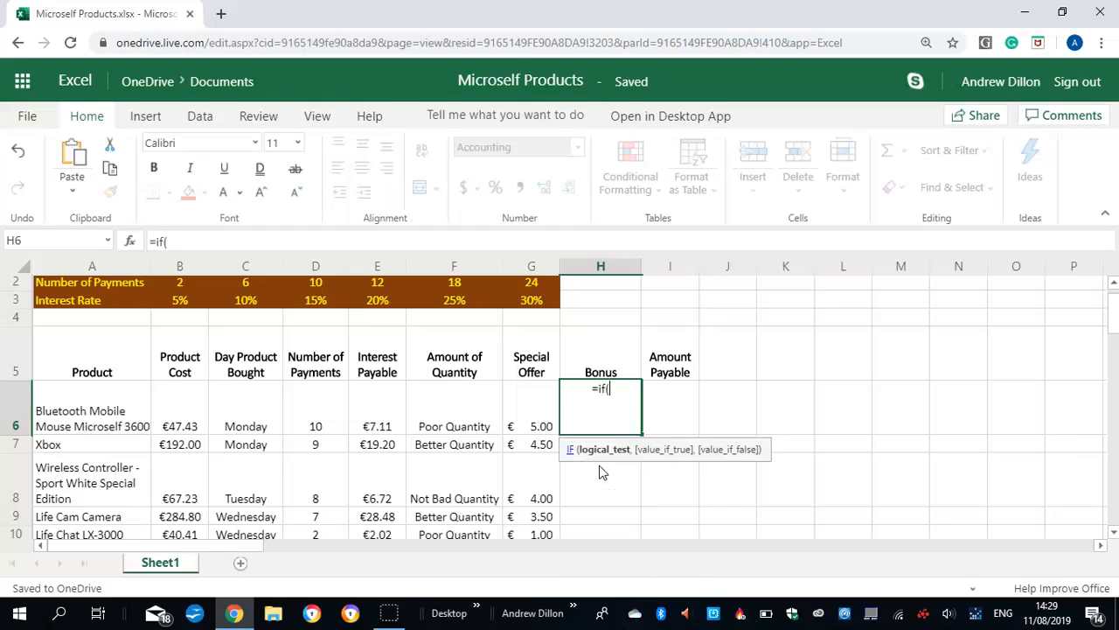
text(b6)
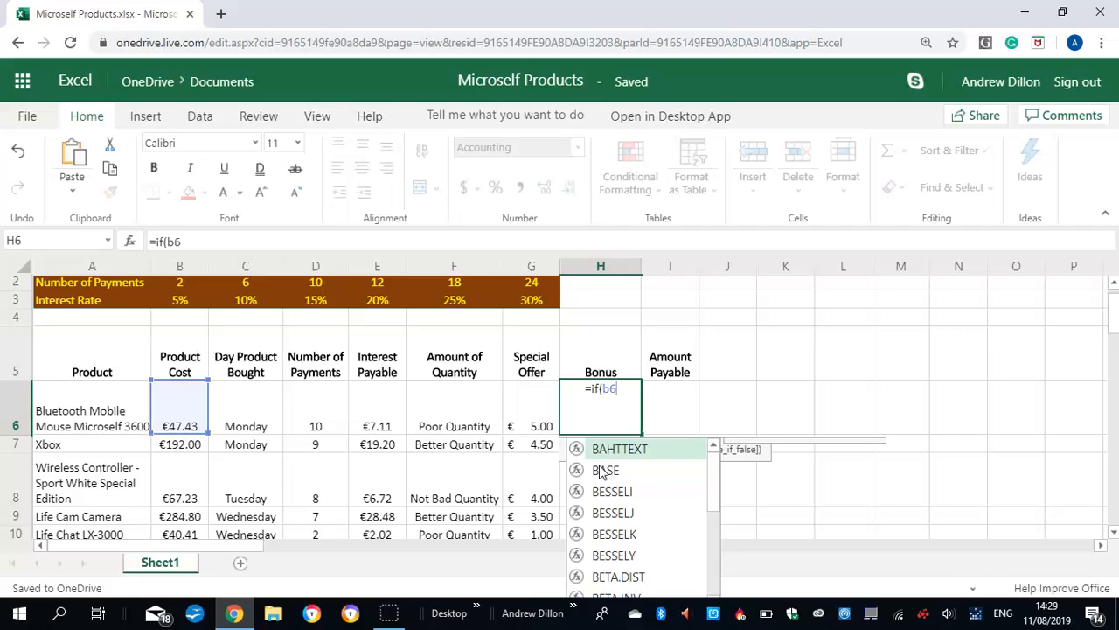
text(>=)
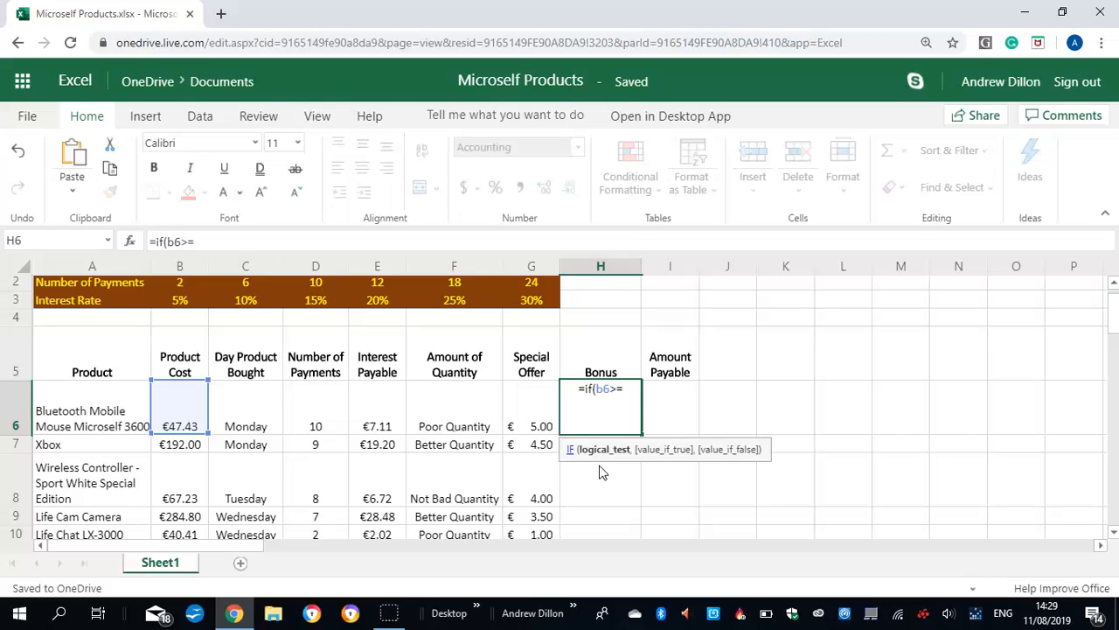
text(100,100)
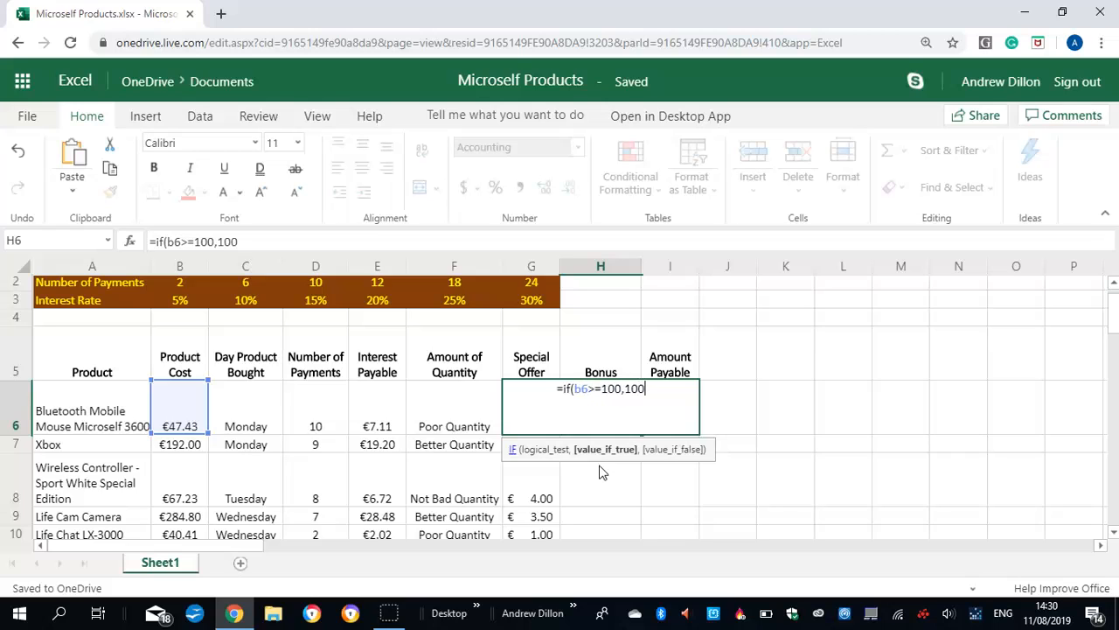
text(,i)
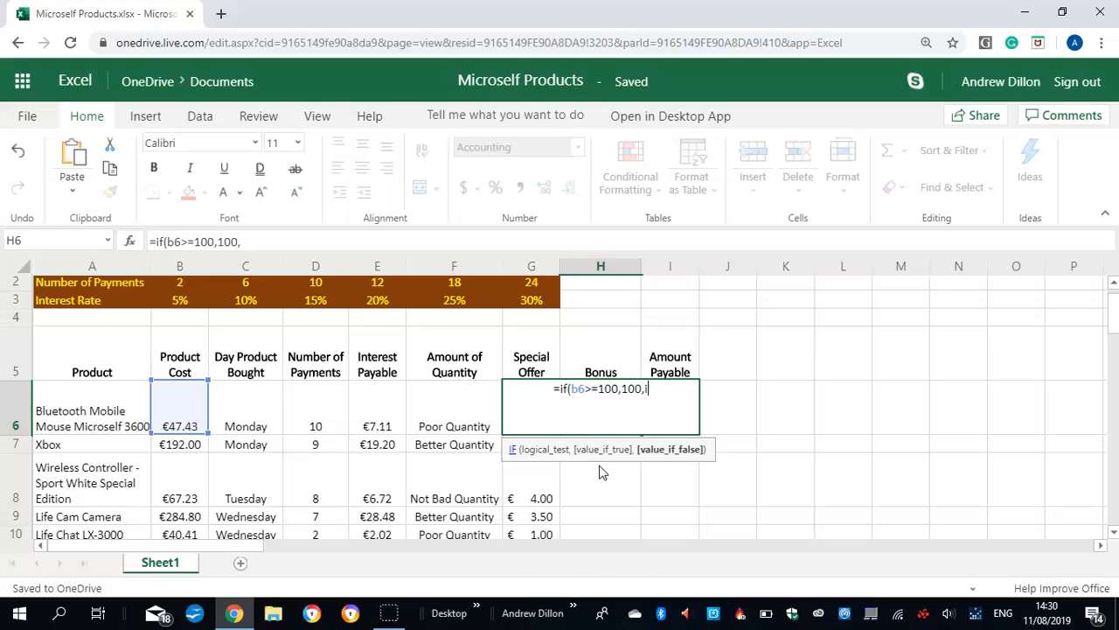
text(f(b6)
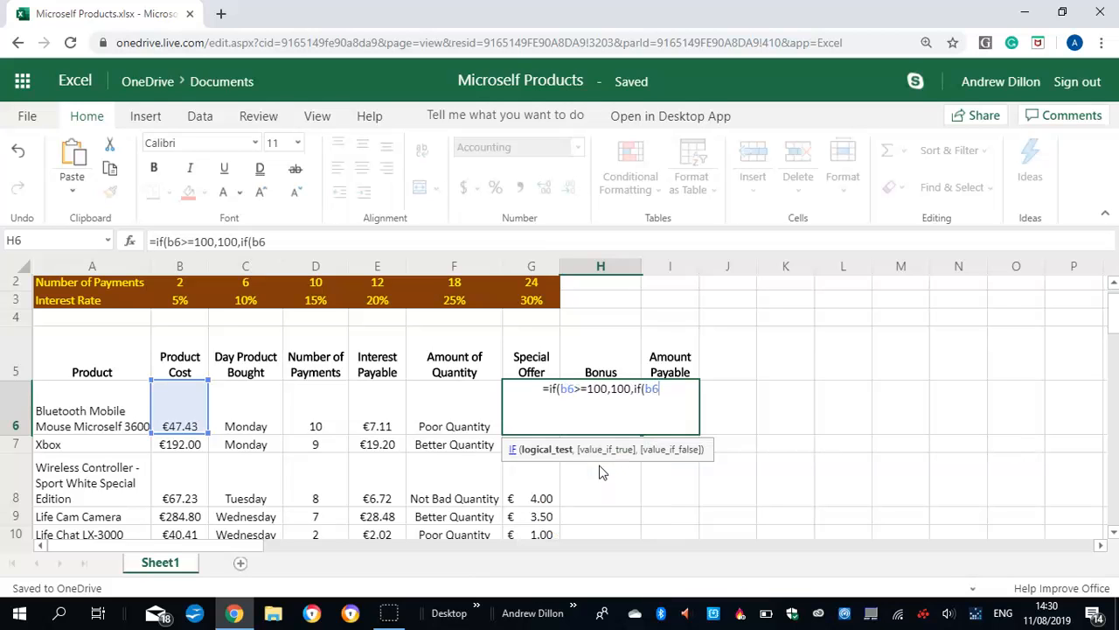
text(>)
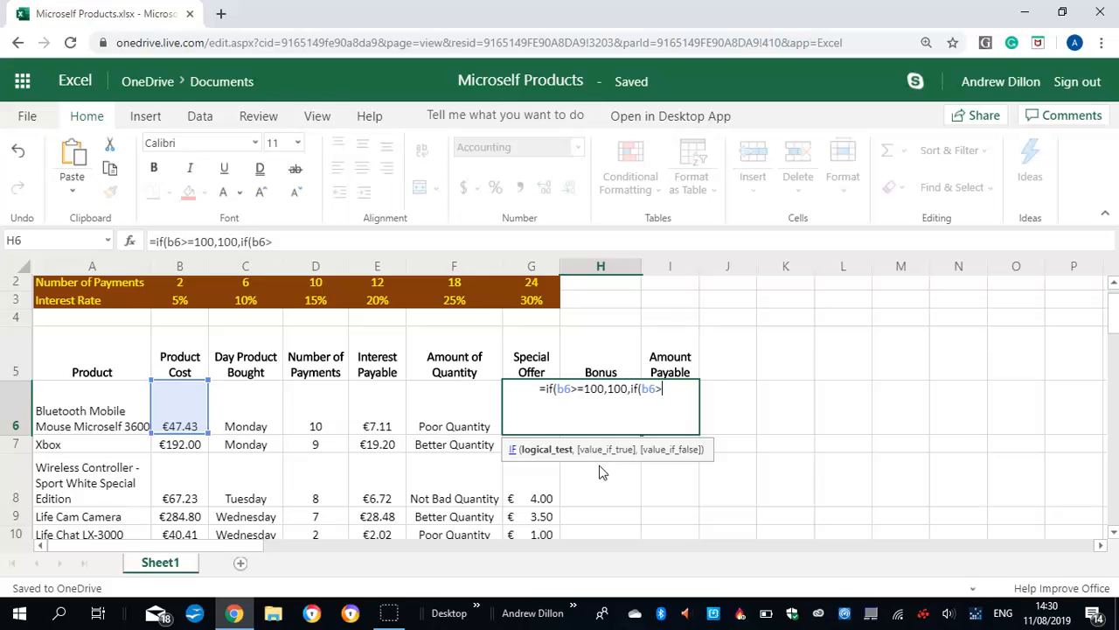
text(=50)
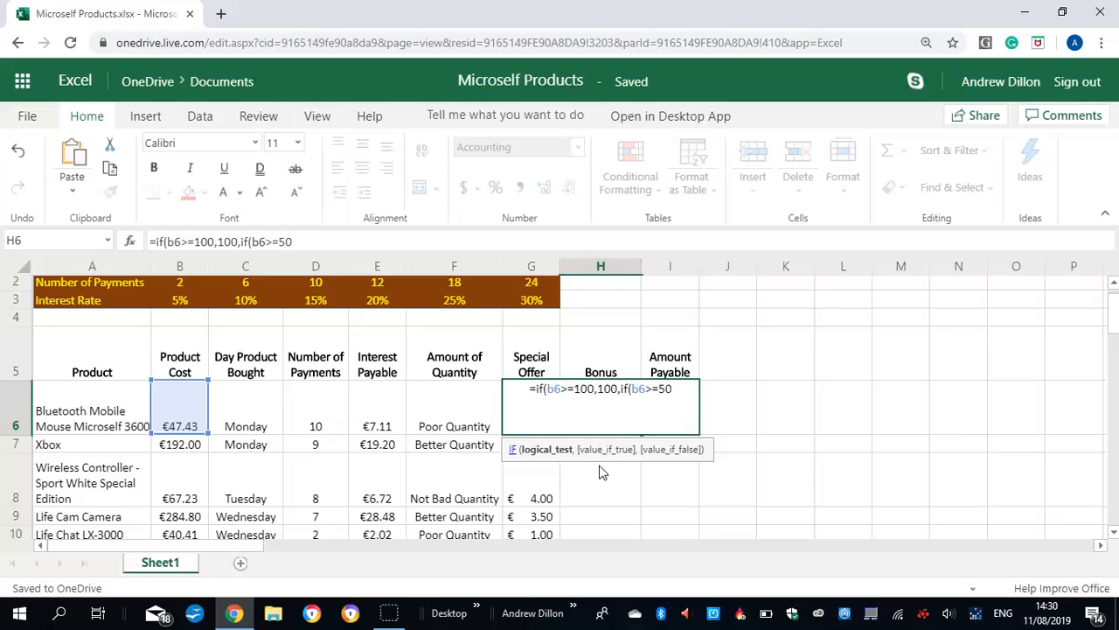
text(,50,0)
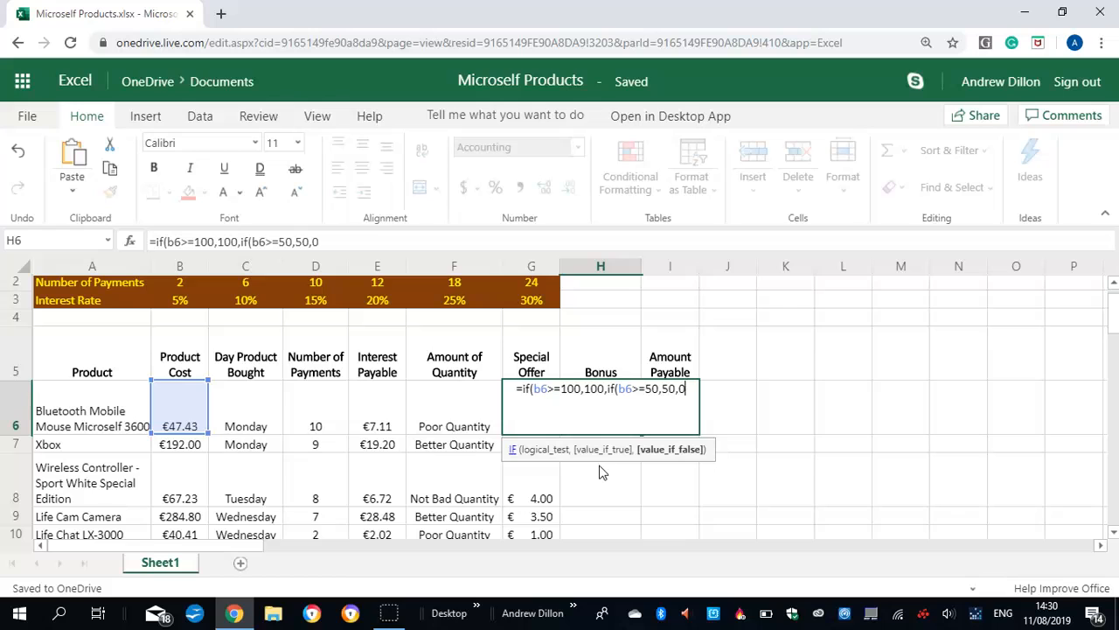
text()))
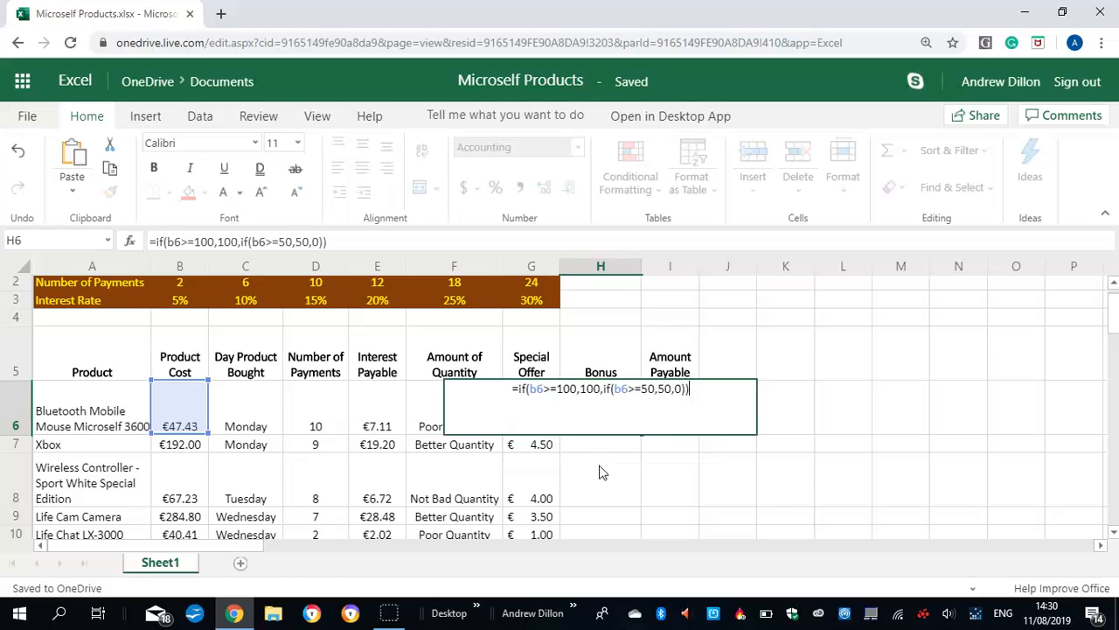
Nest a second IF in H6 that returns 50 when B6>=50 and otherwise 0, and enter the formula
key(Return)
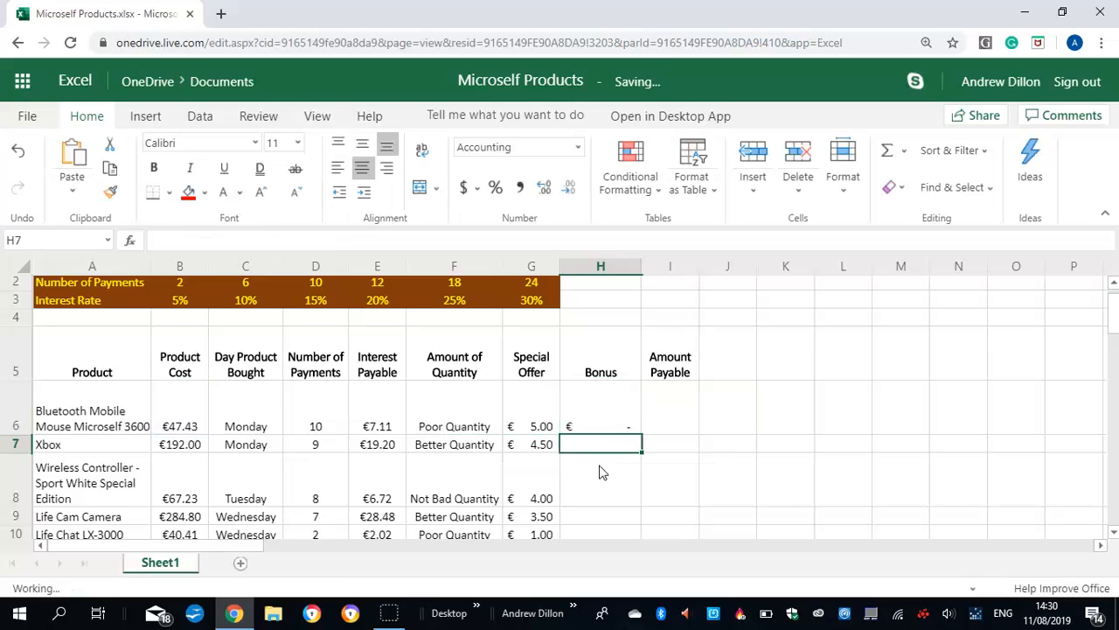
Fill the Bonus formula from H6 down through H16
click(623, 427)
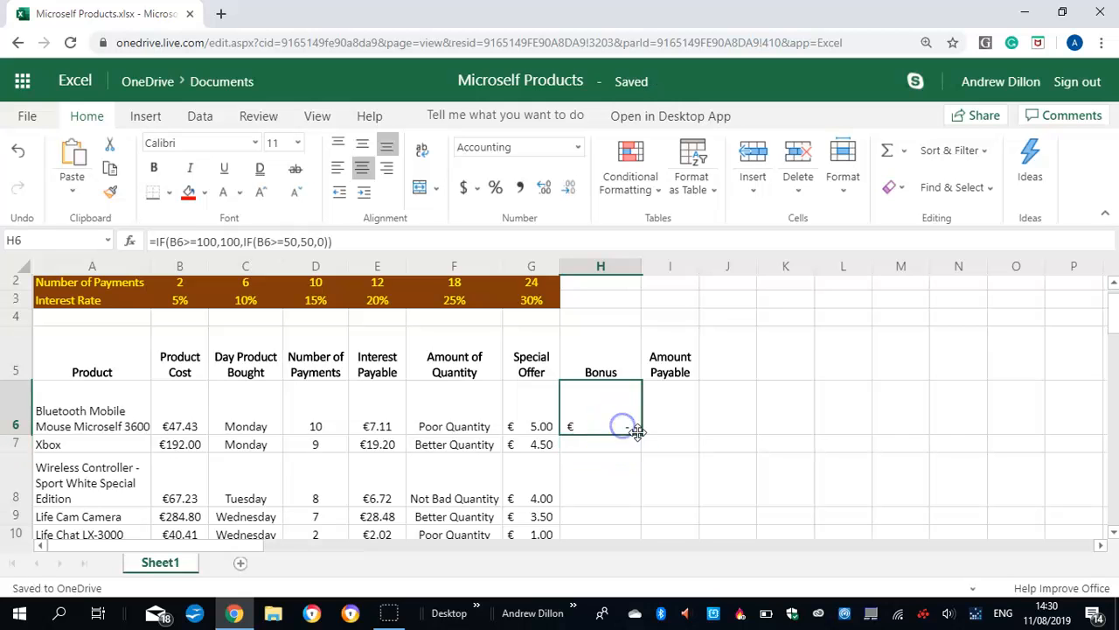
mouse_move(641, 431)
mouse_down()
mouse_move(610, 572)
mouse_move(604, 420)
mouse_up()
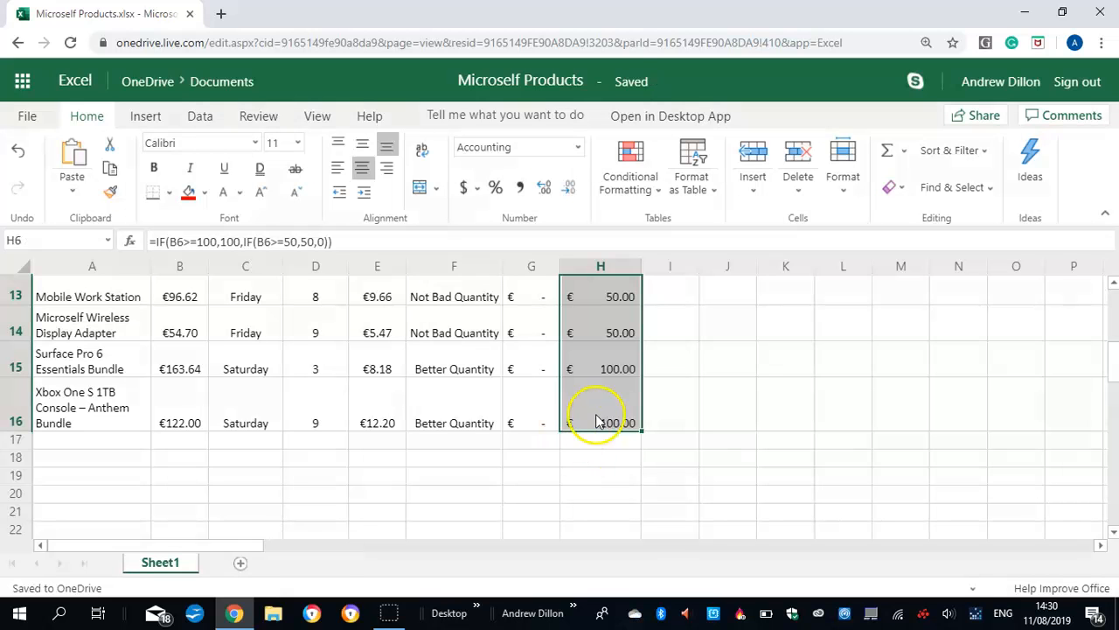
drag(1114, 370, 1114, 301)
click(622, 391)
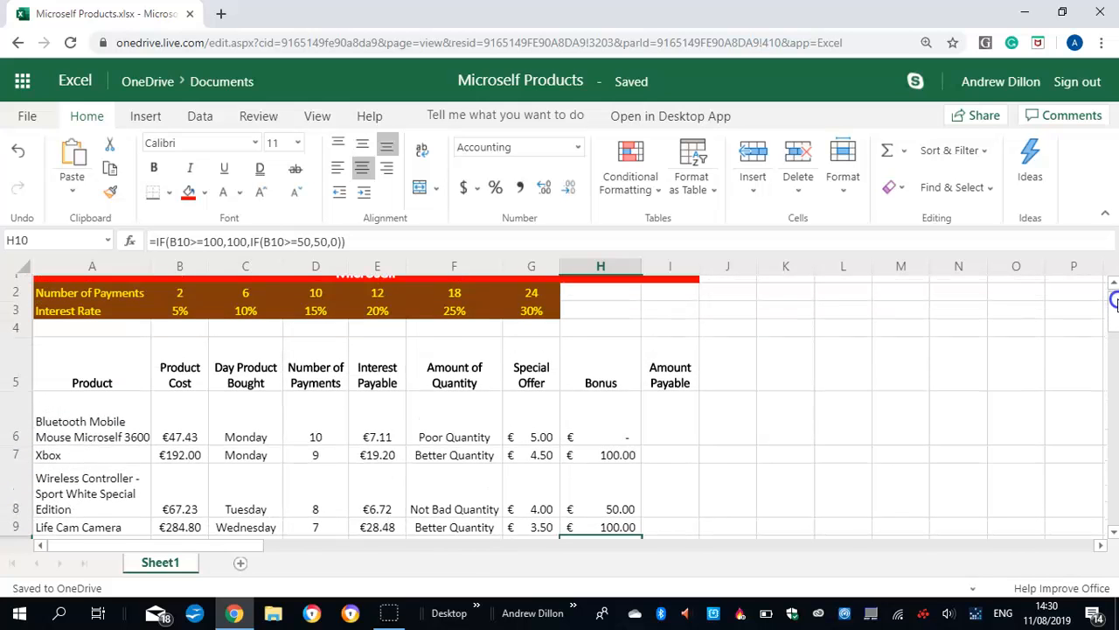
Enter the Amount Payable formula =B6-(E6+G6) in I6
click(660, 422)
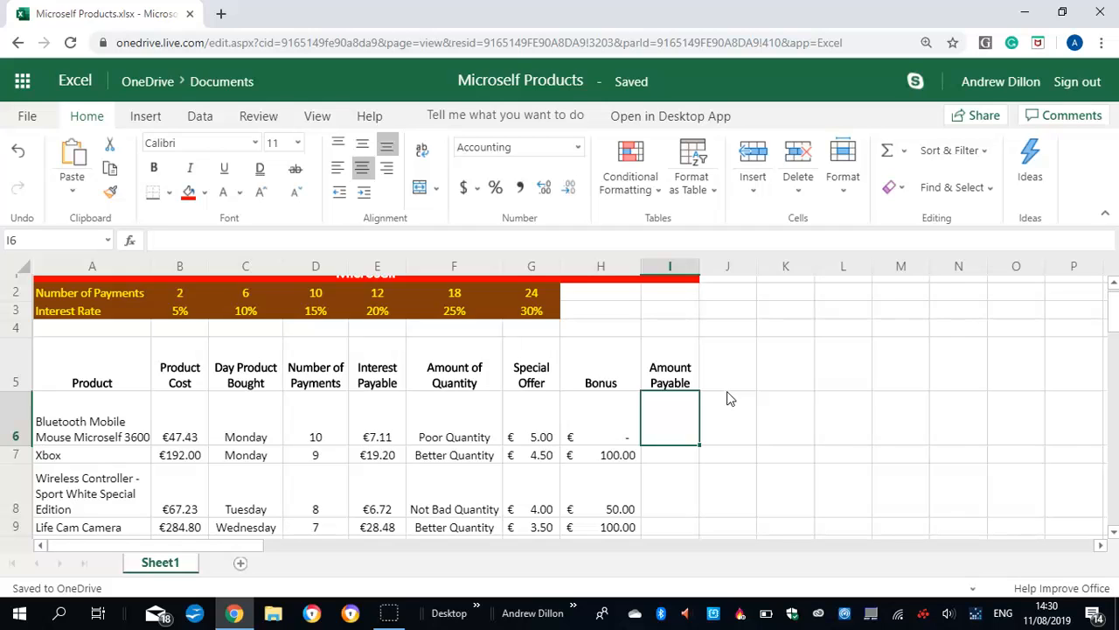
text(=b6)
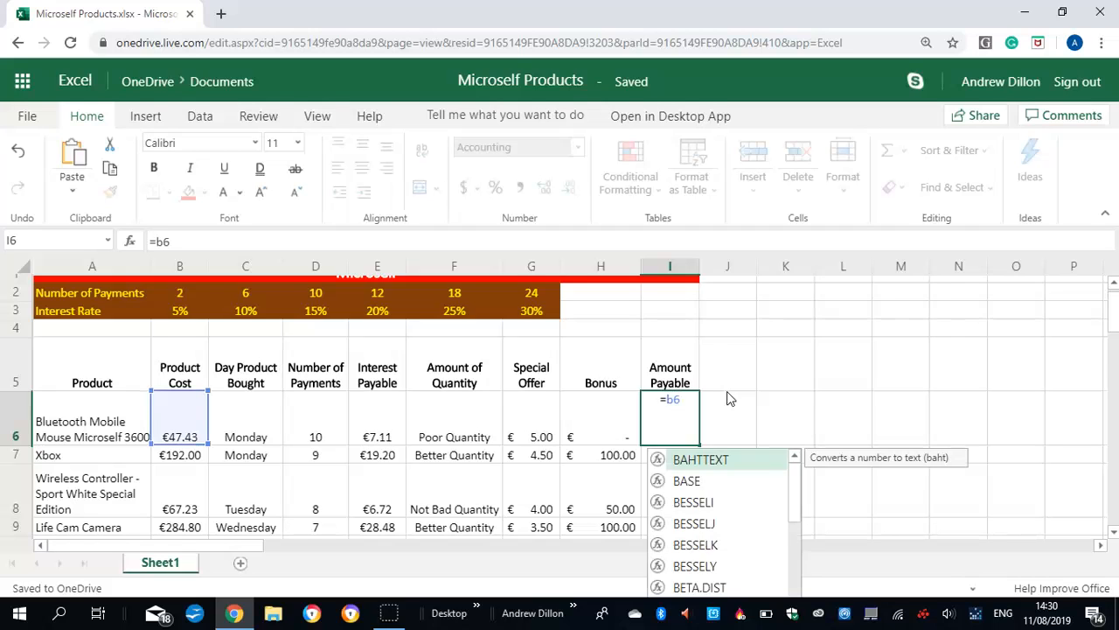
text(-)
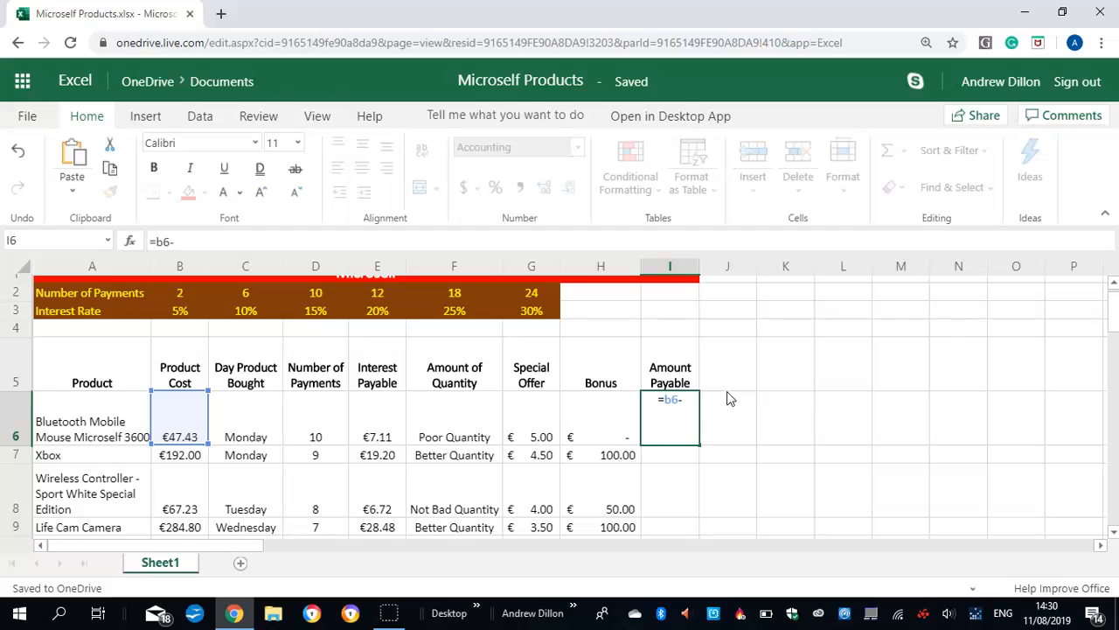
text((e6)
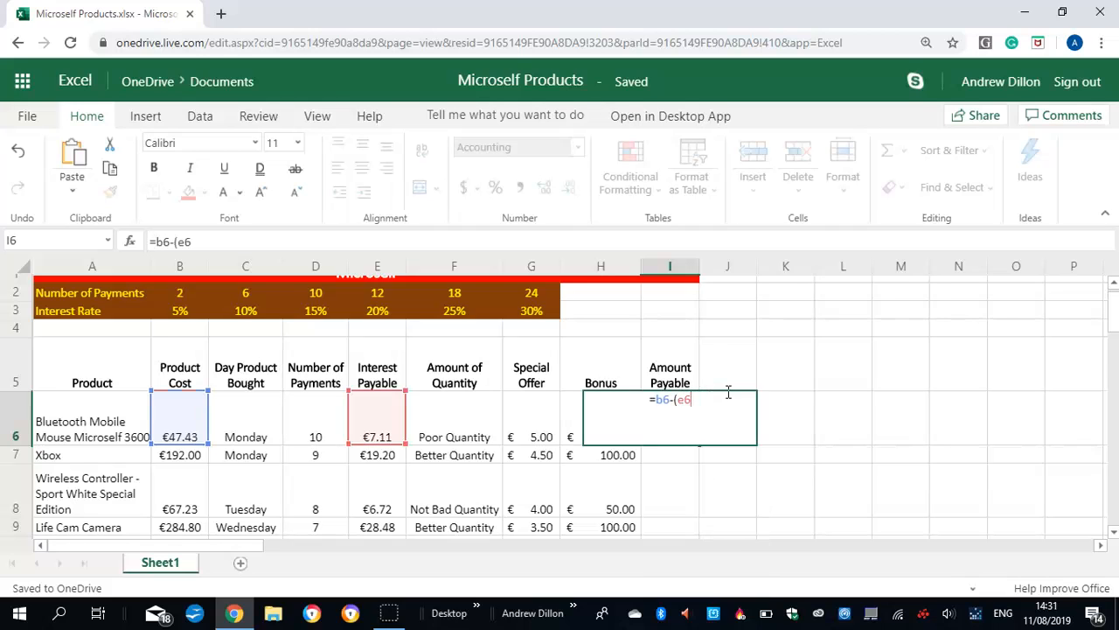
text(+g6)
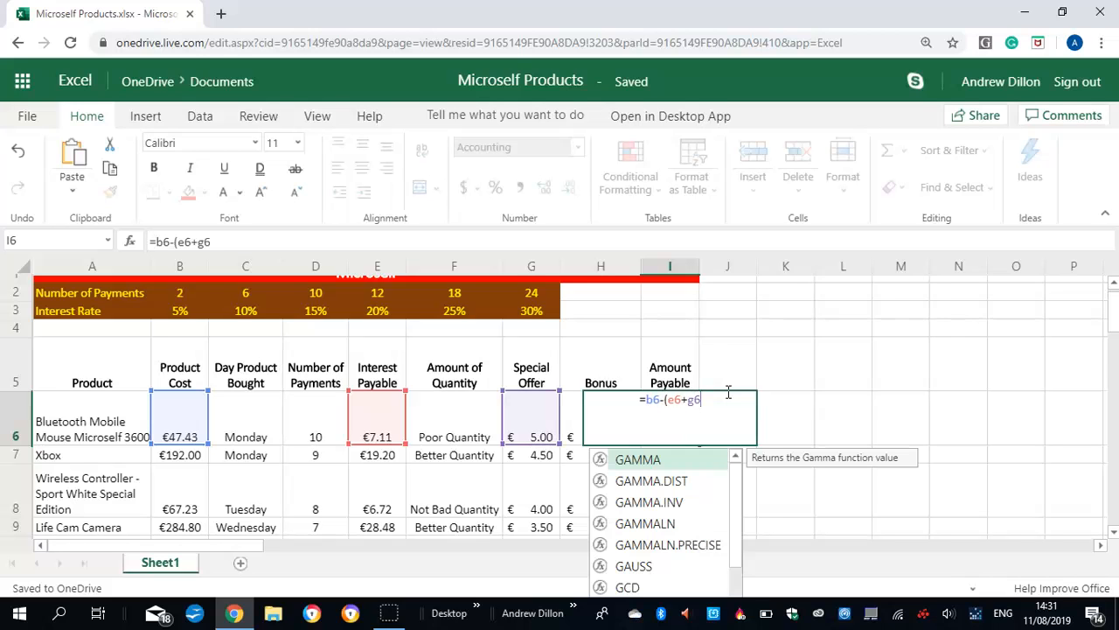
text())
key(Return)
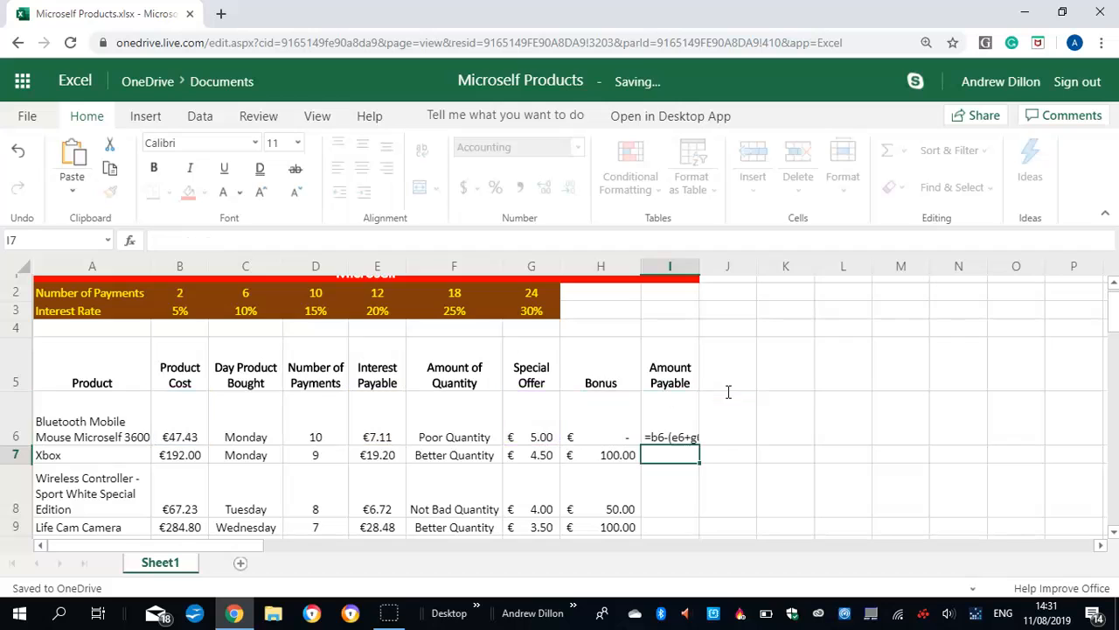
Fill the Amount Payable formula from I6 down through I16
click(683, 437)
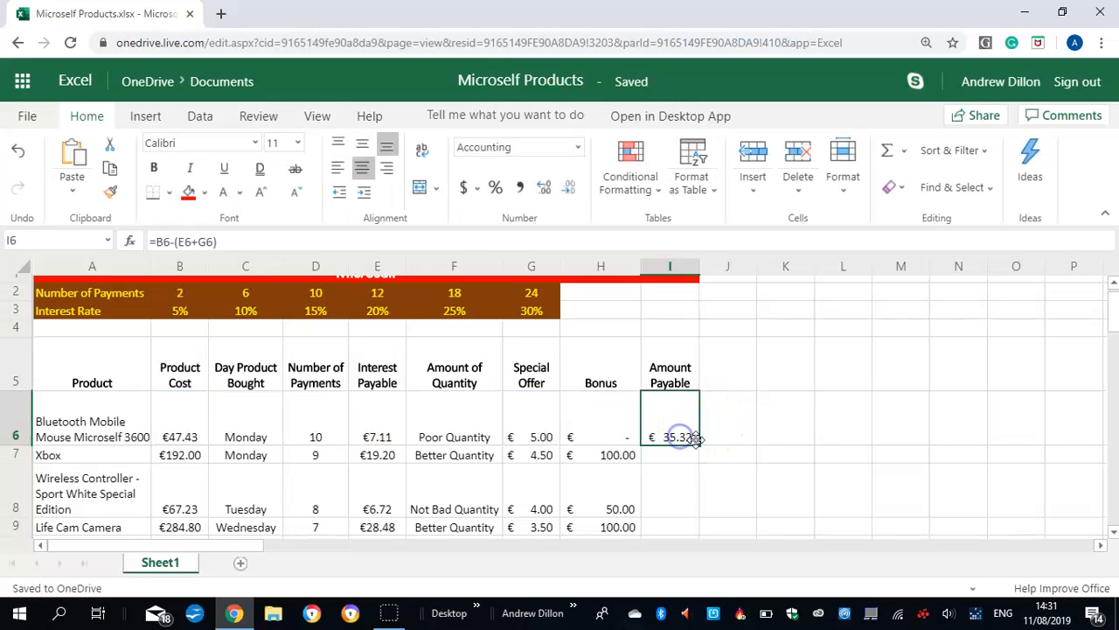
drag(698, 443, 657, 422)
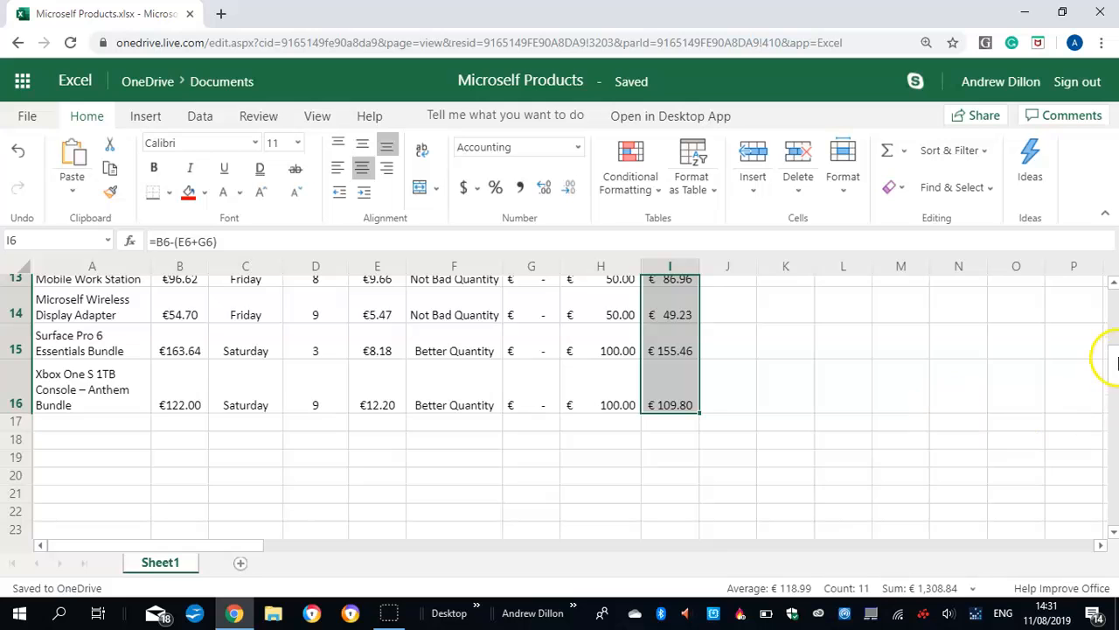
scroll(1111, 363, up, 10)
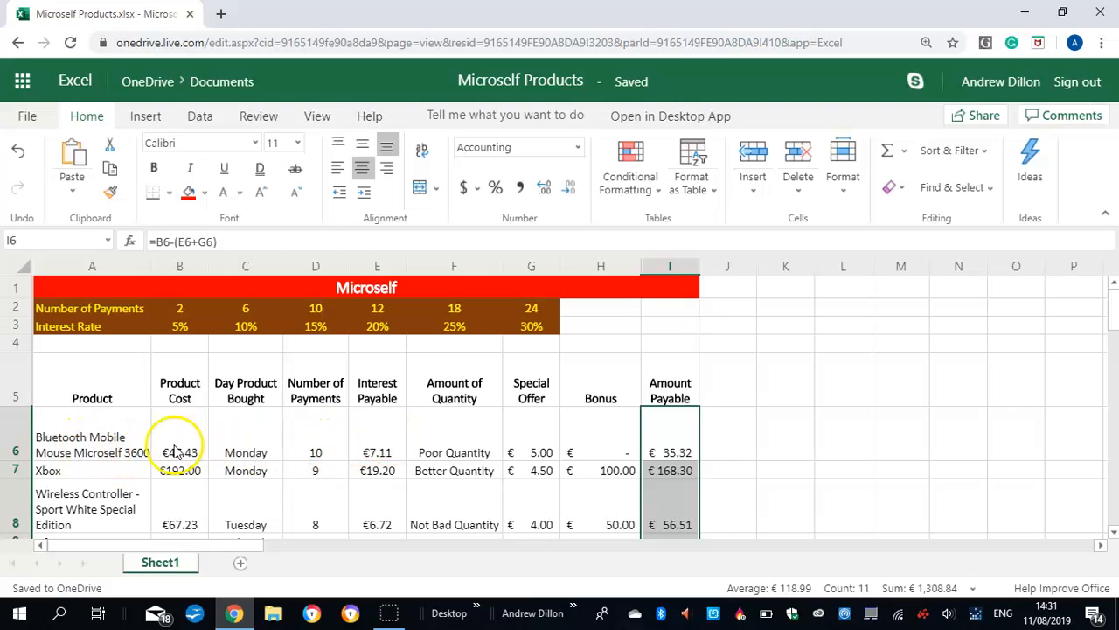
Insert a Line with Markers chart from the product names and costs in A6:B16
click(93, 445)
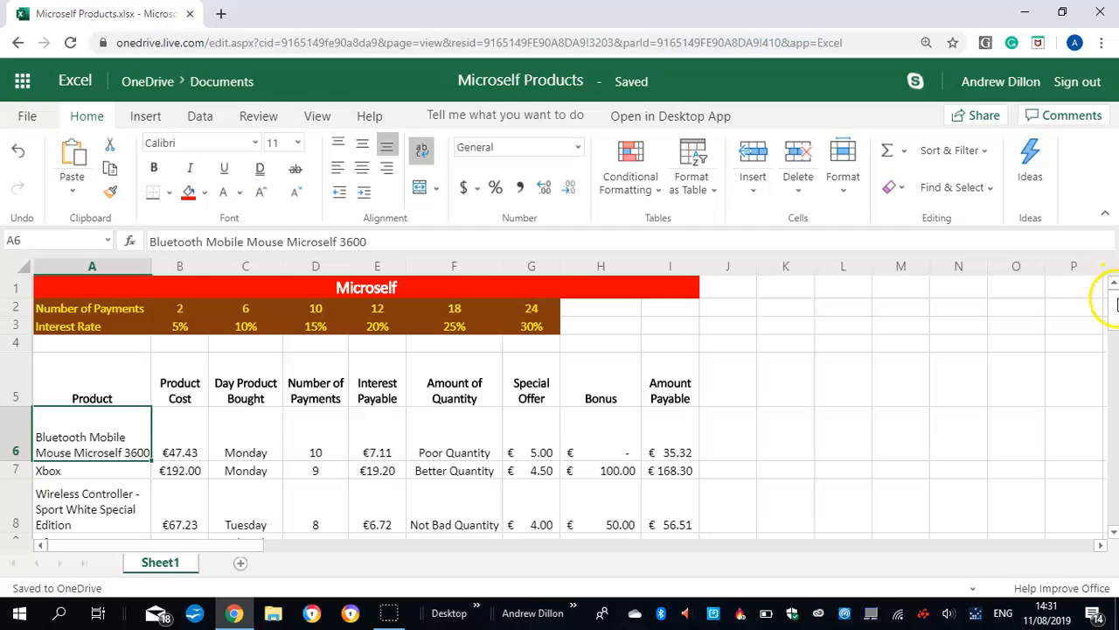
scroll(1111, 302, down, 2)
click(94, 429)
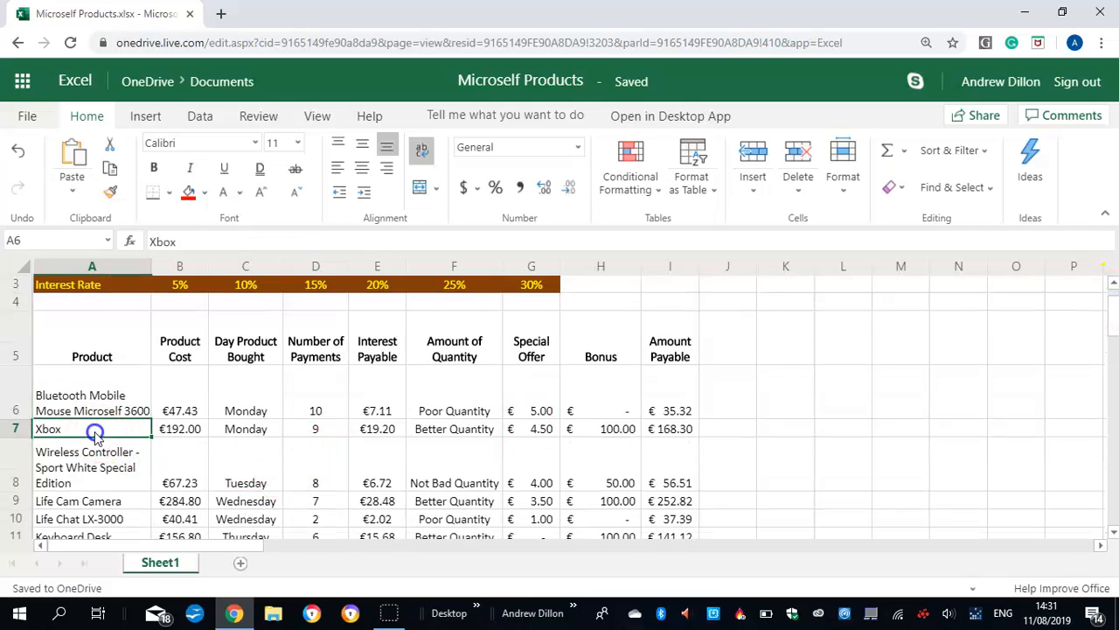
drag(72, 402, 173, 458)
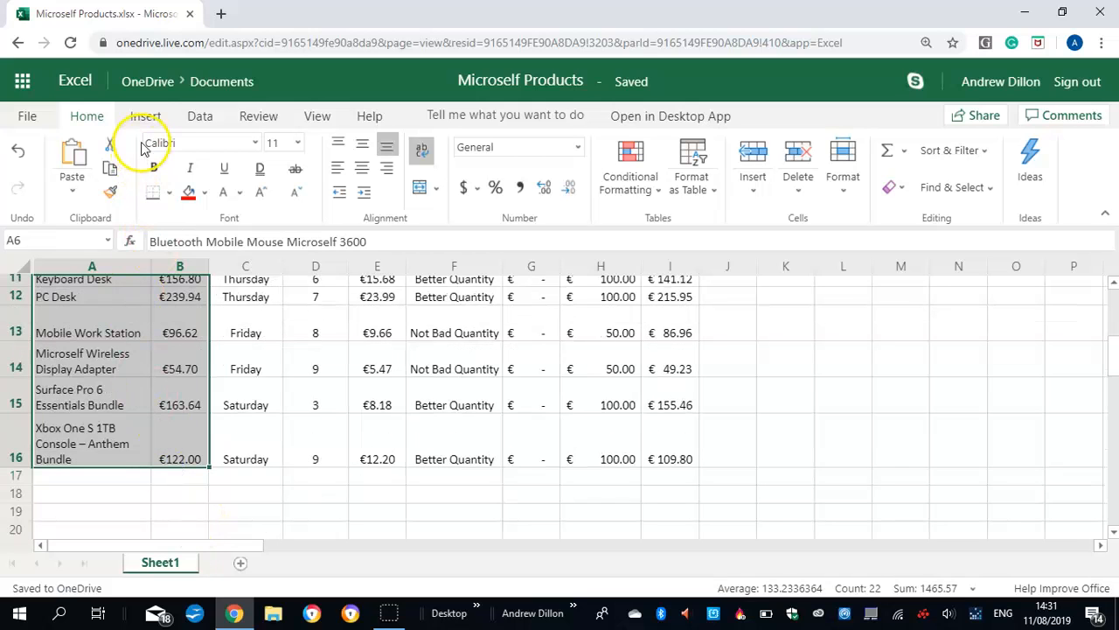
click(145, 119)
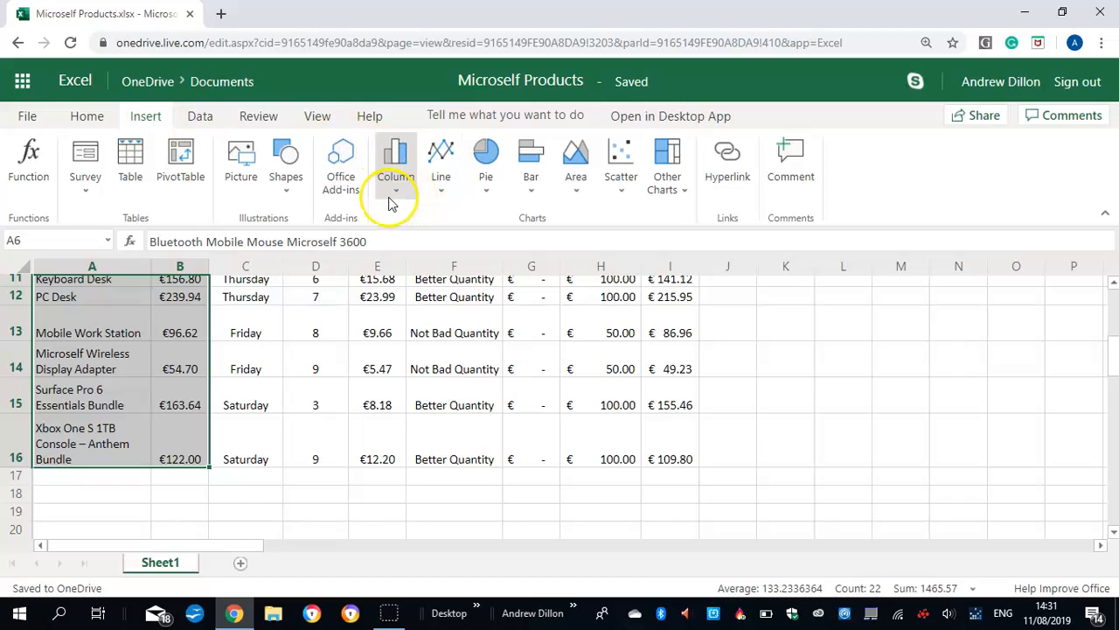
click(441, 193)
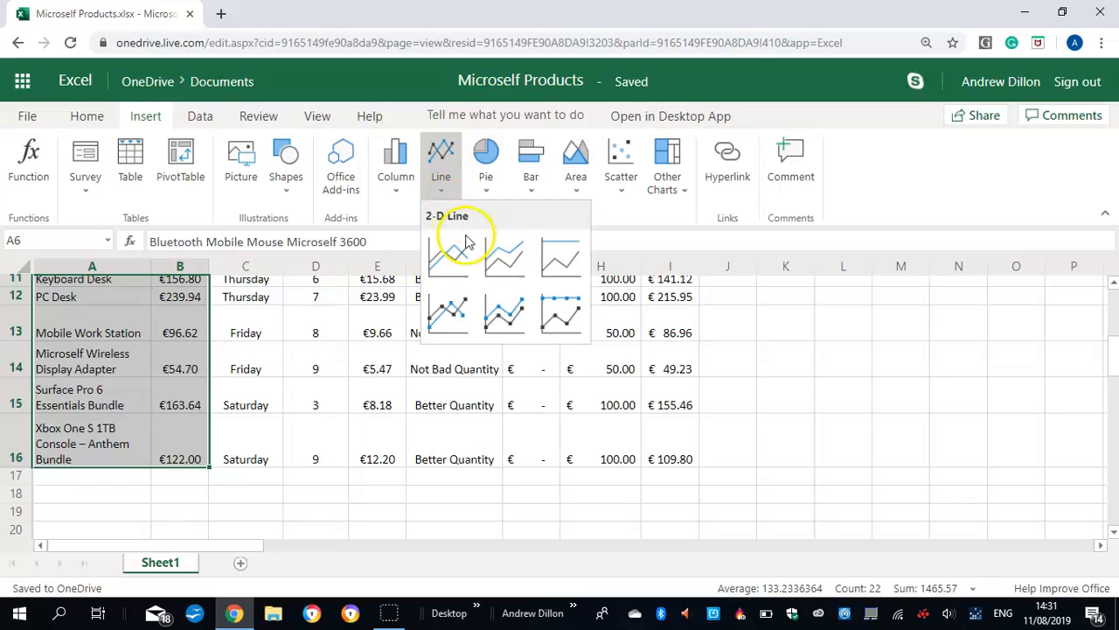
click(499, 316)
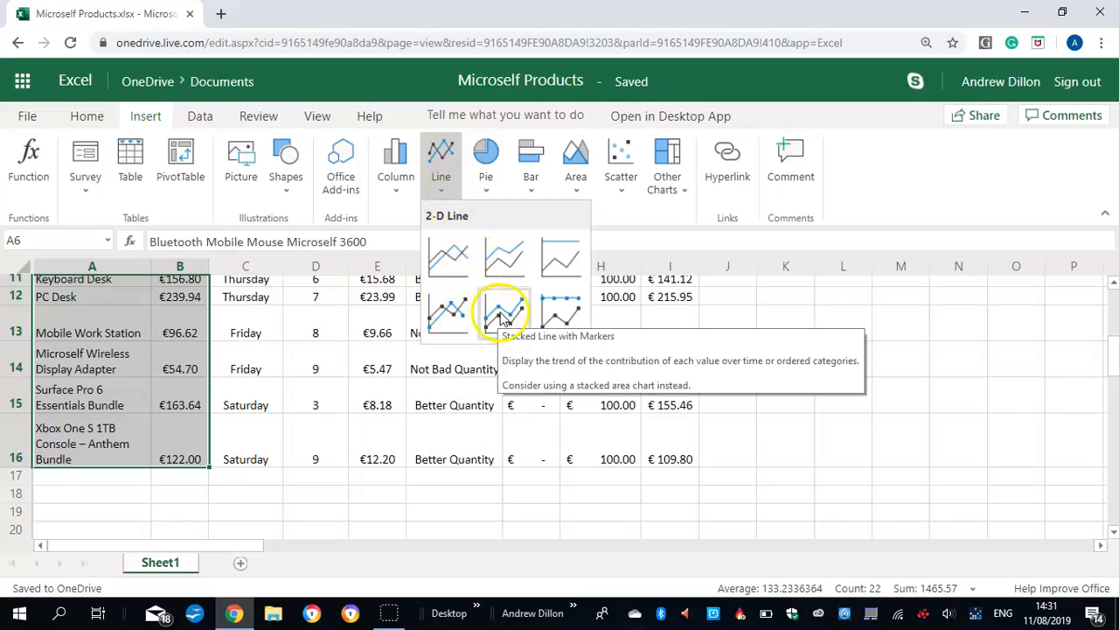
click(454, 313)
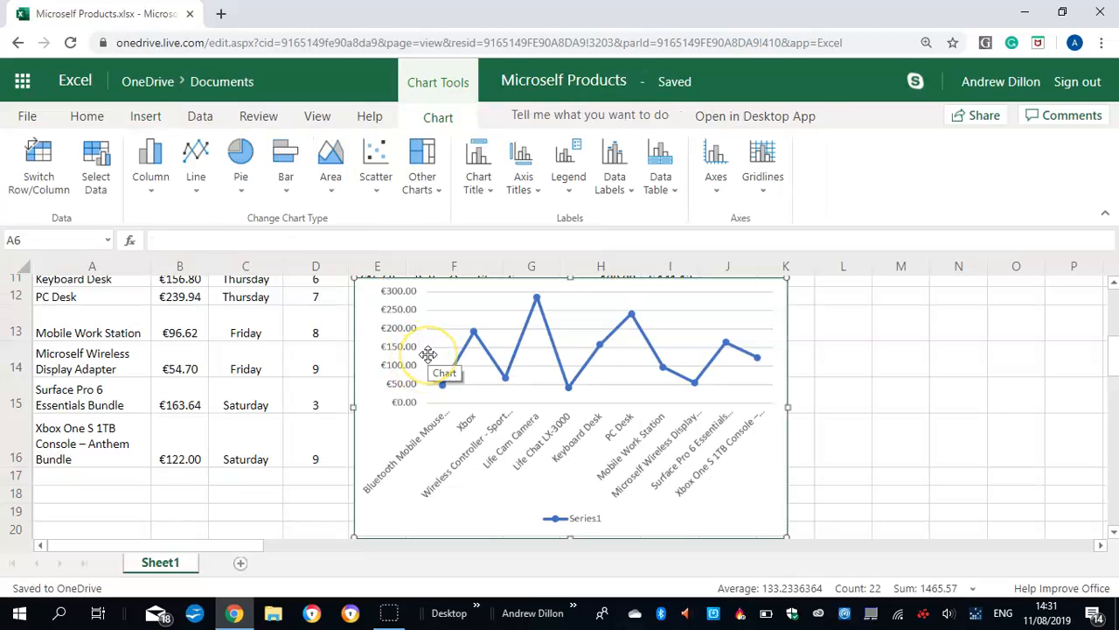
Move the line chart out of the table into the empty columns from J, with its upper edge at row 3
mouse_move(1117, 357)
mouse_down()
mouse_move(1117, 335)
mouse_move(1117, 346)
mouse_up()
drag(856, 375, 1115, 350)
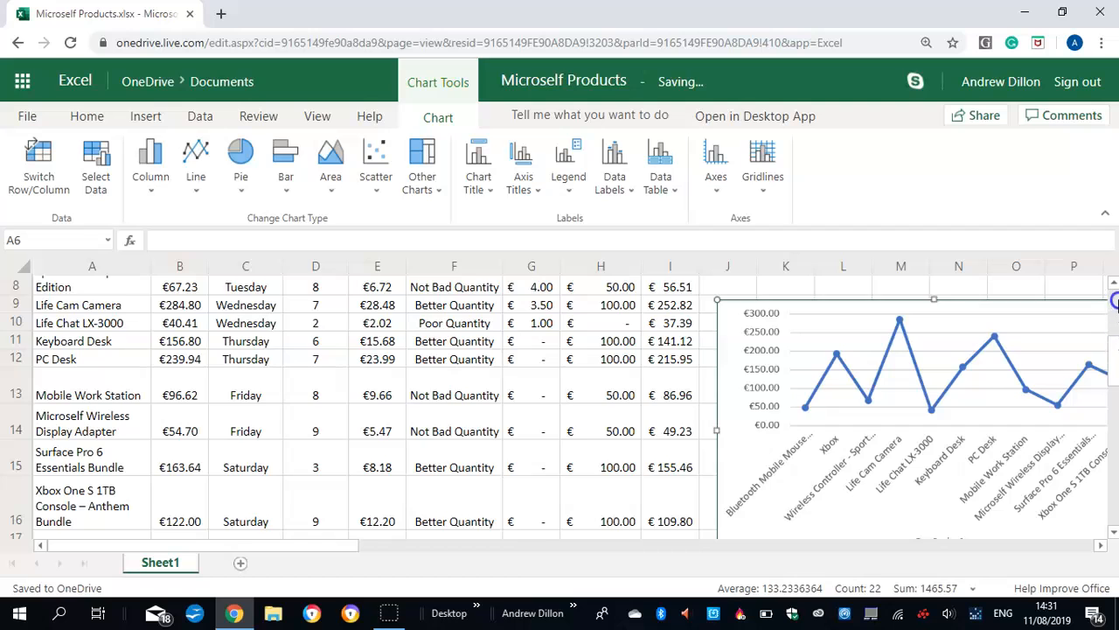
drag(1117, 301, 1114, 288)
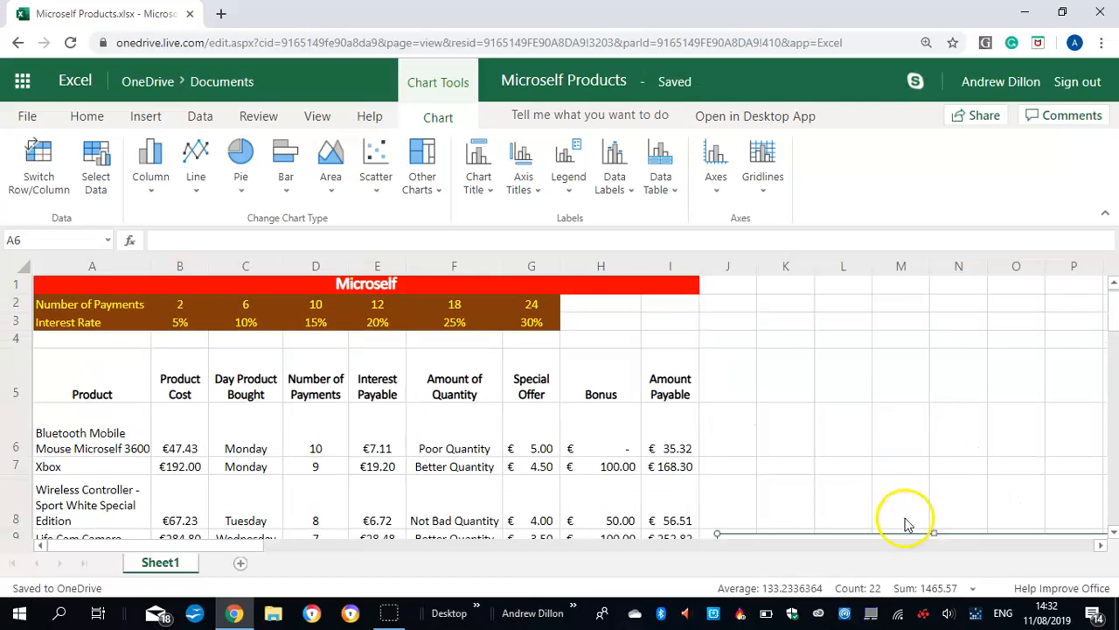
drag(880, 532, 867, 322)
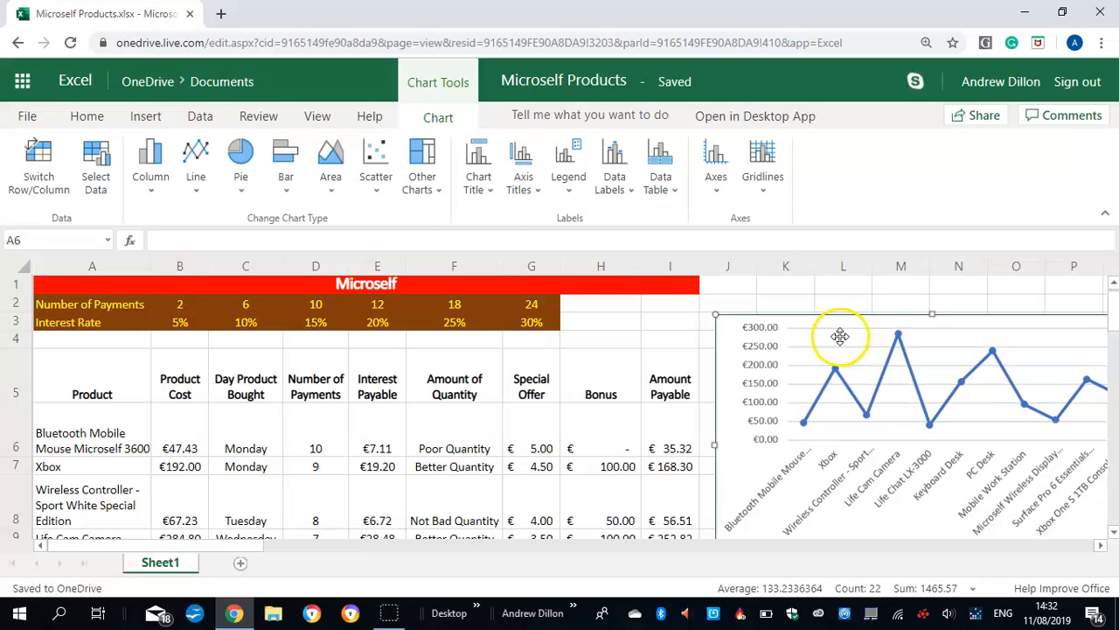
Add a title above the chart reading "Product Price Line Chart"
click(478, 175)
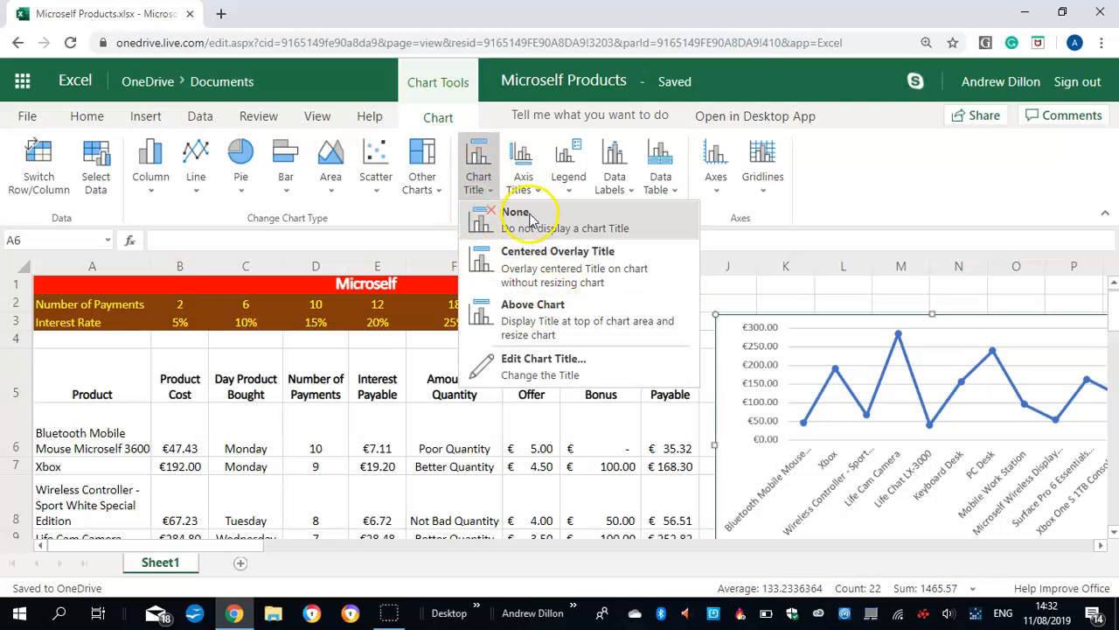
click(533, 311)
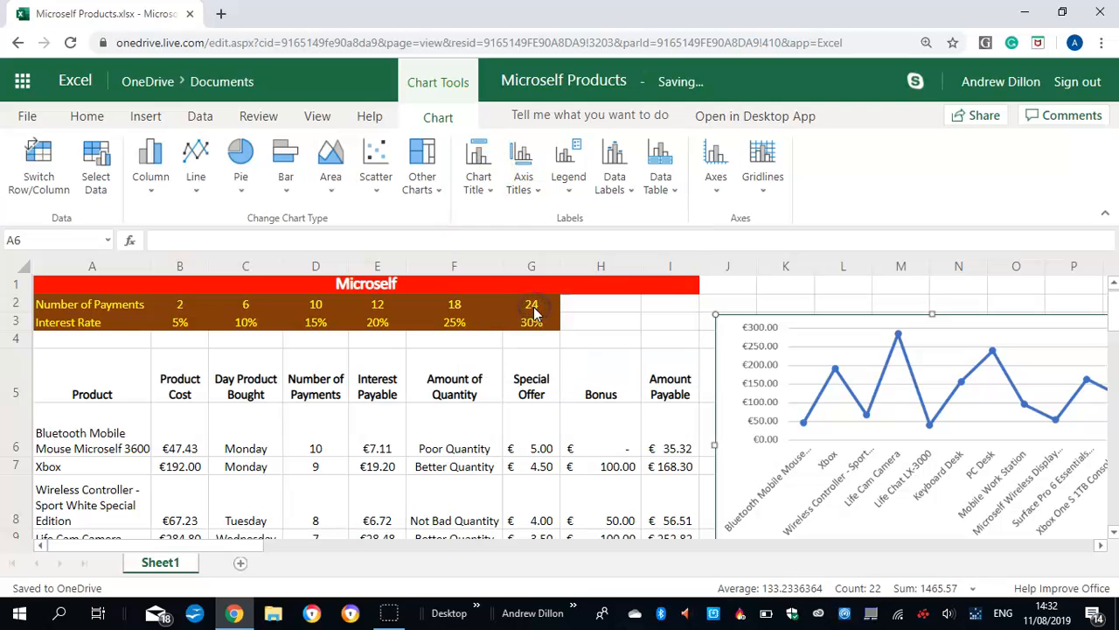
click(501, 316)
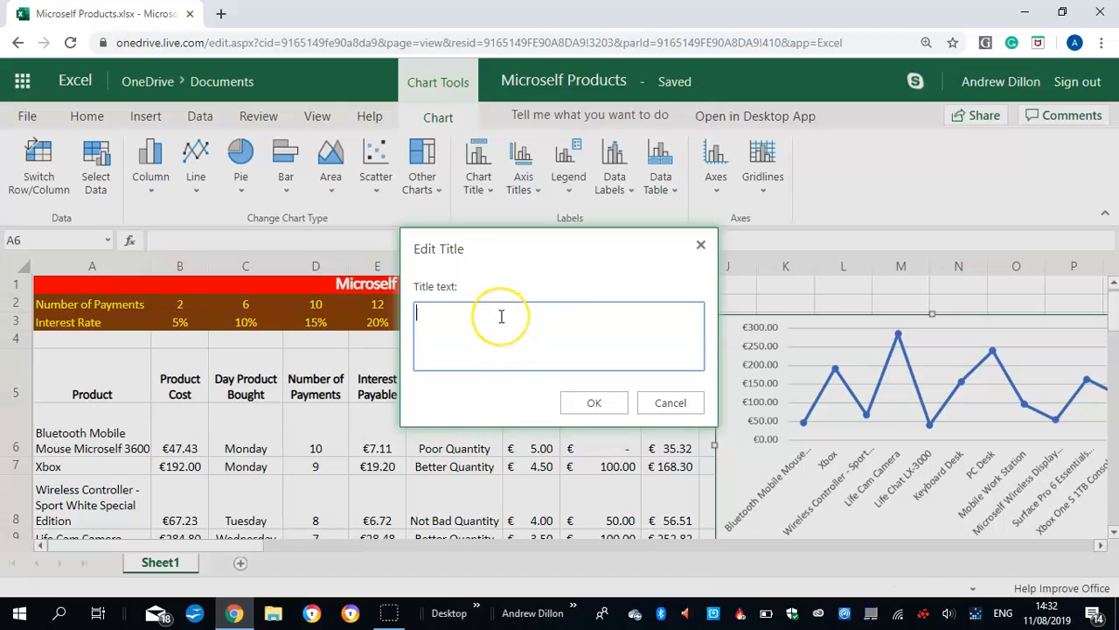
text(P)
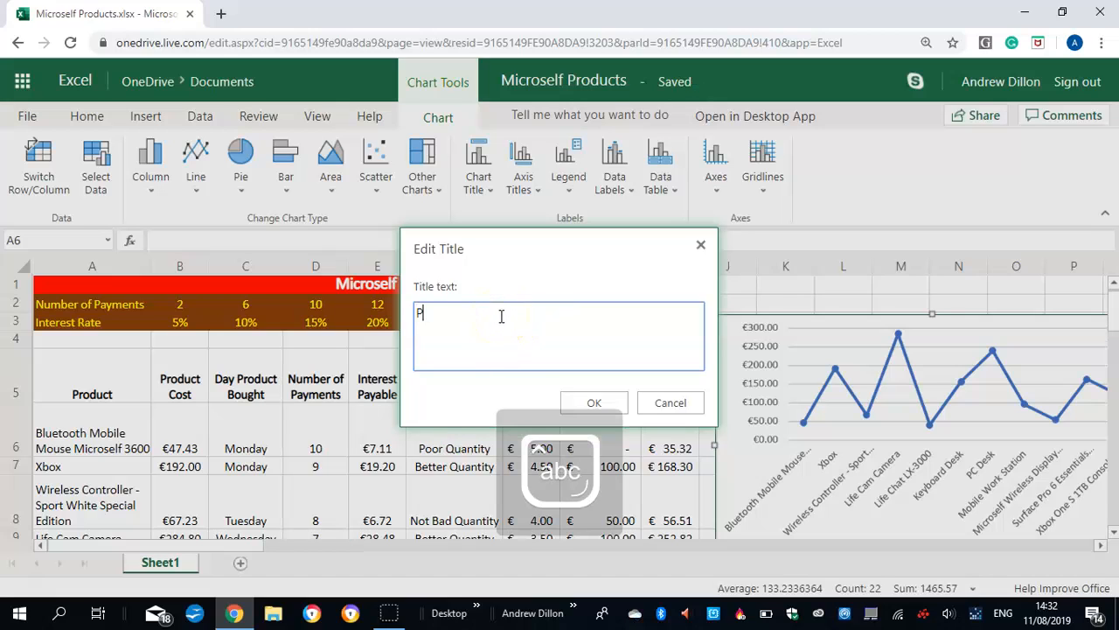
text(roduct)
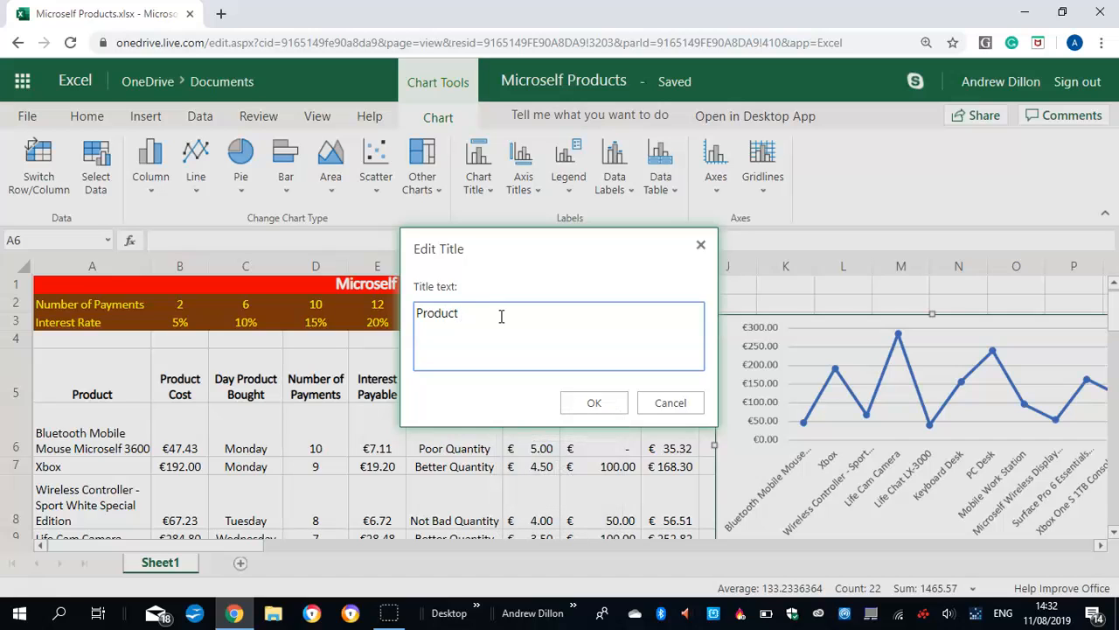
text( Price Line Chart)
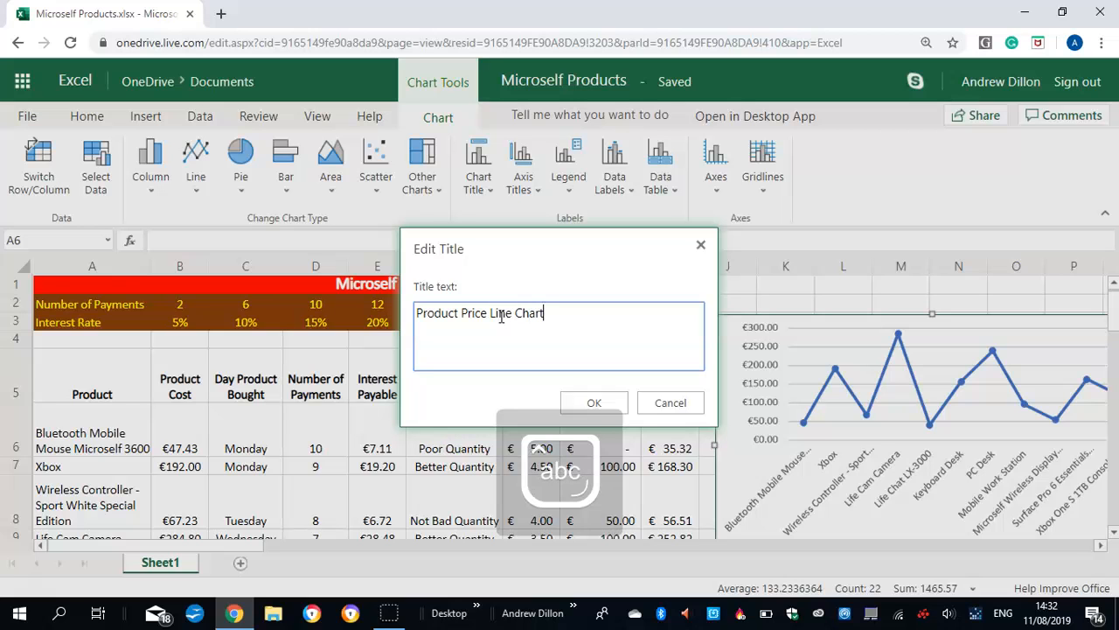
click(584, 398)
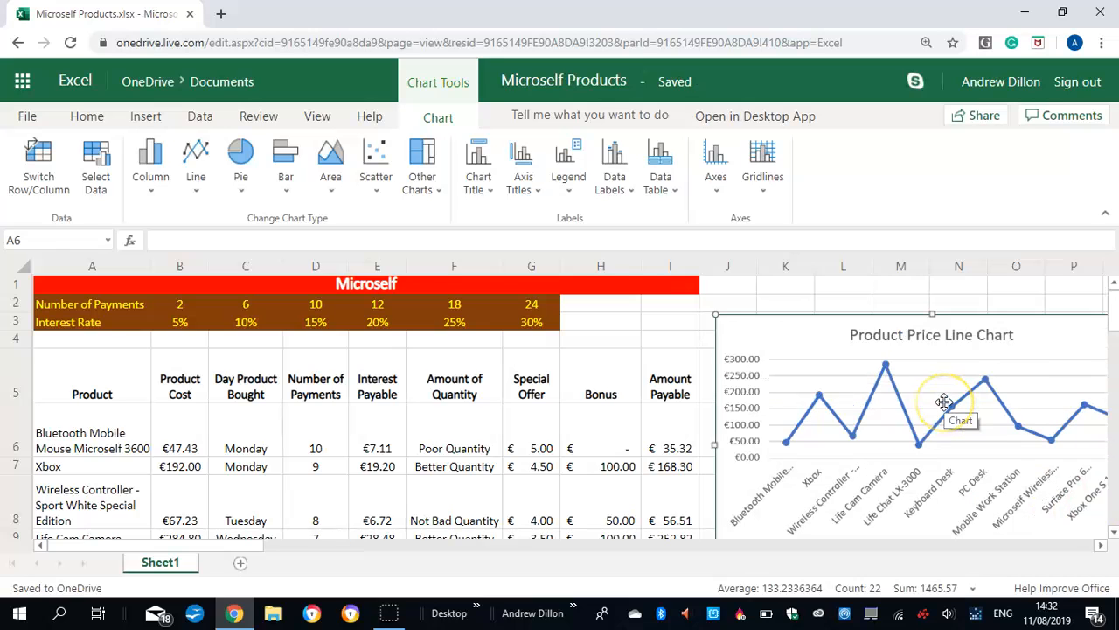
Turn off the chart's legend and place the chart directly beside the table, starting at column J and row 2
drag(907, 382, 852, 327)
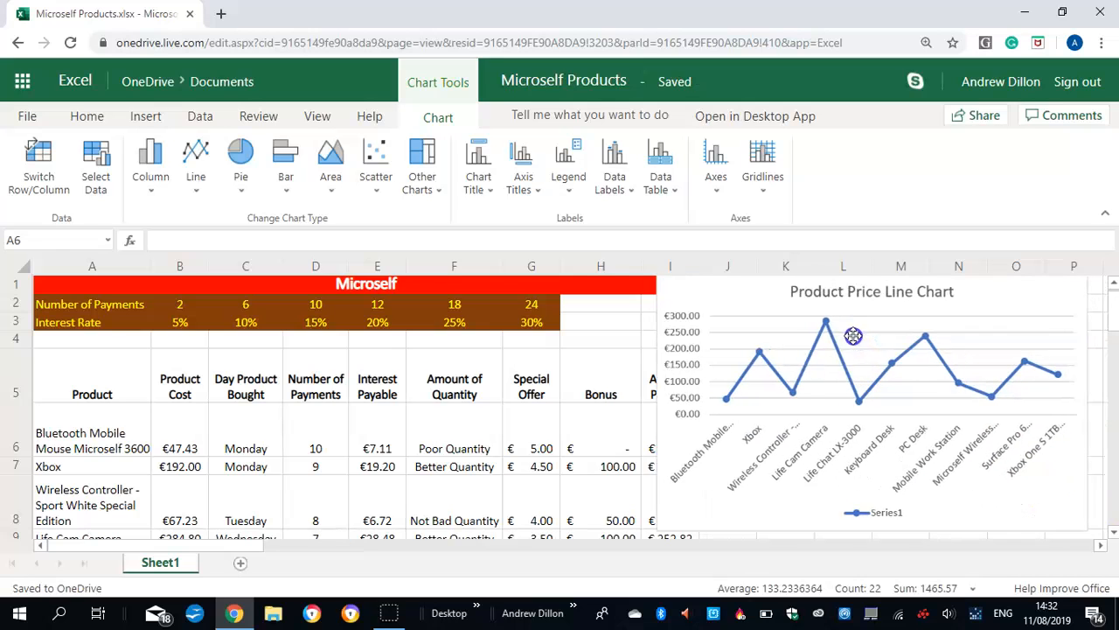
click(880, 519)
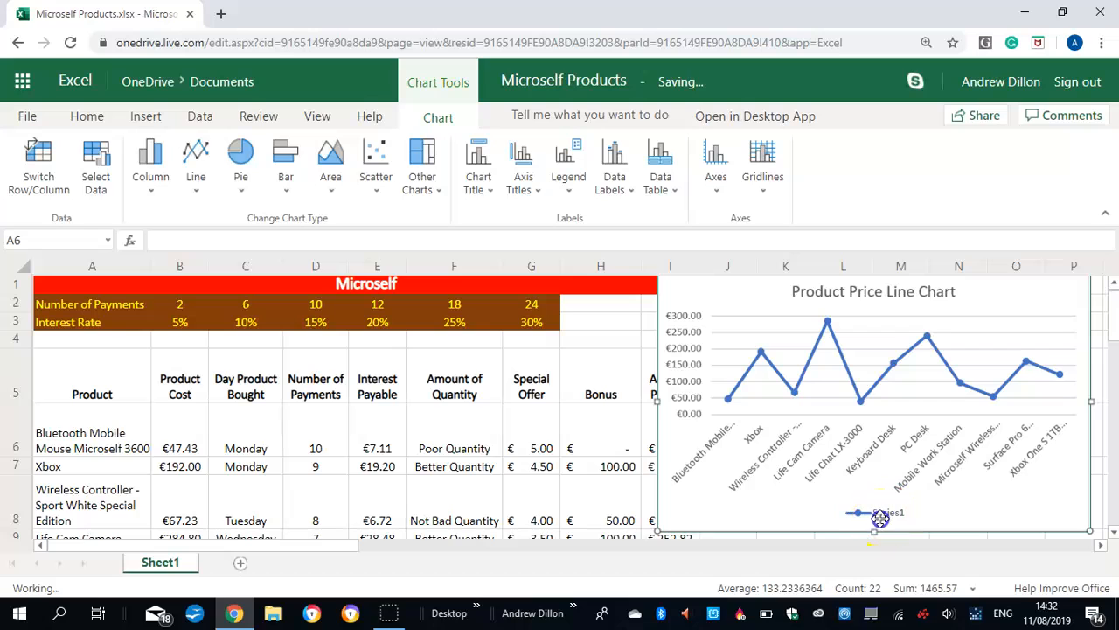
click(886, 511)
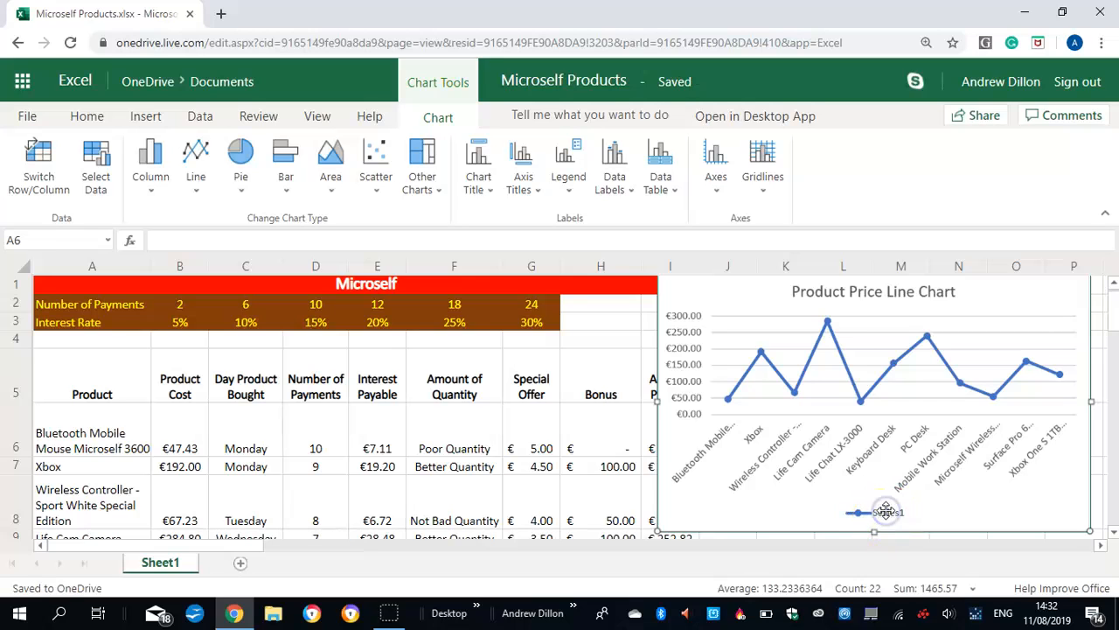
click(570, 188)
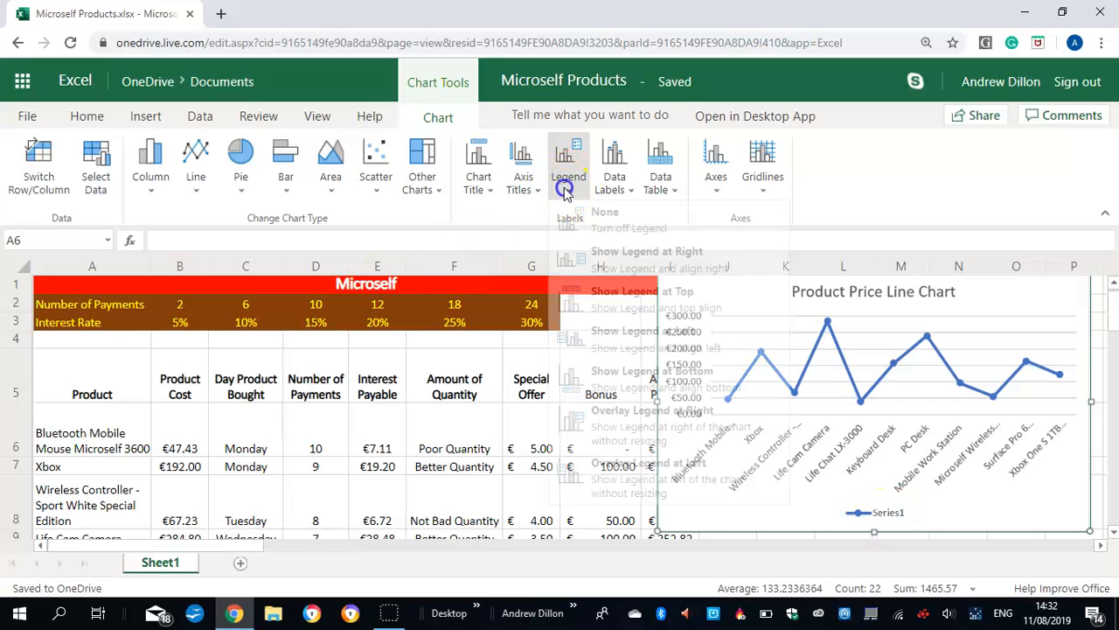
click(607, 220)
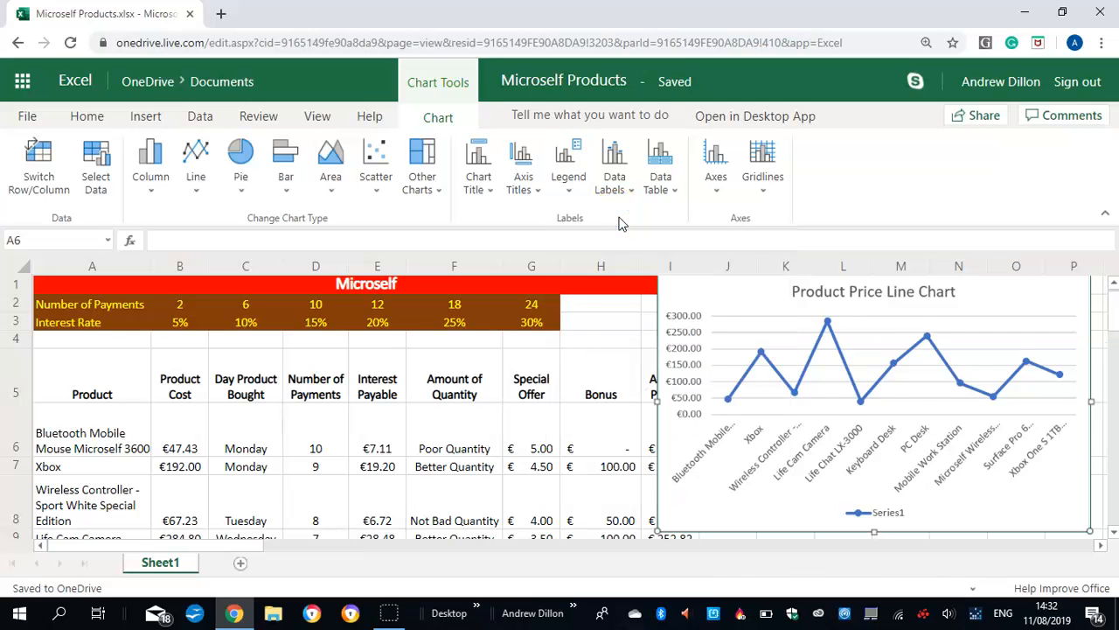
drag(832, 359, 875, 390)
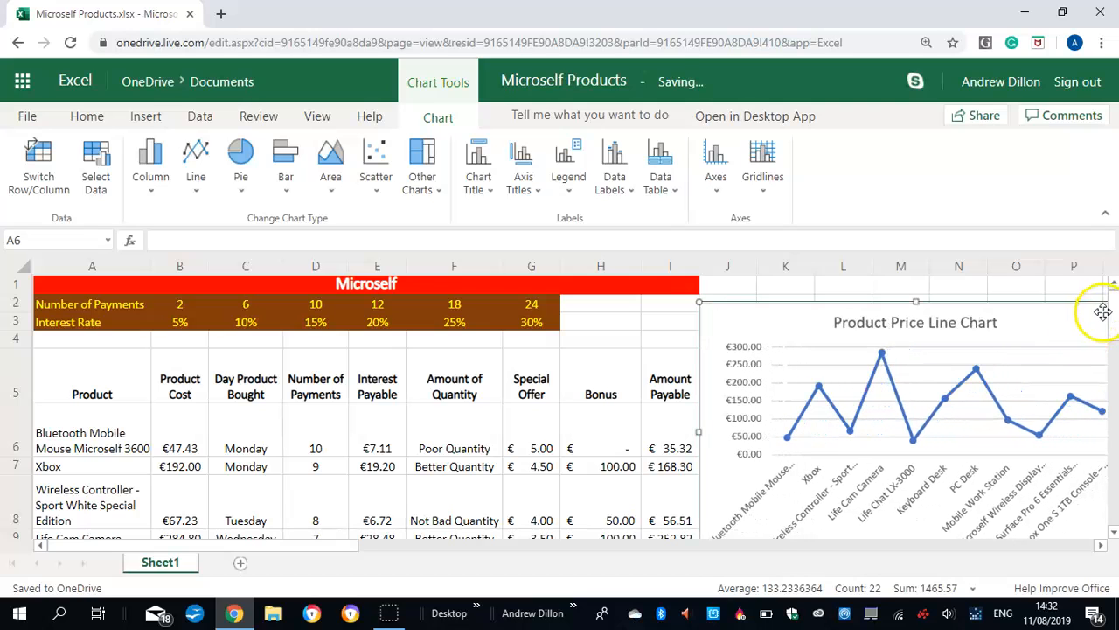
Look over the completed table and chart, and inspect the Interest Payable formula in E6
scroll(1115, 341, down, 1)
scroll(1115, 341, down, 3)
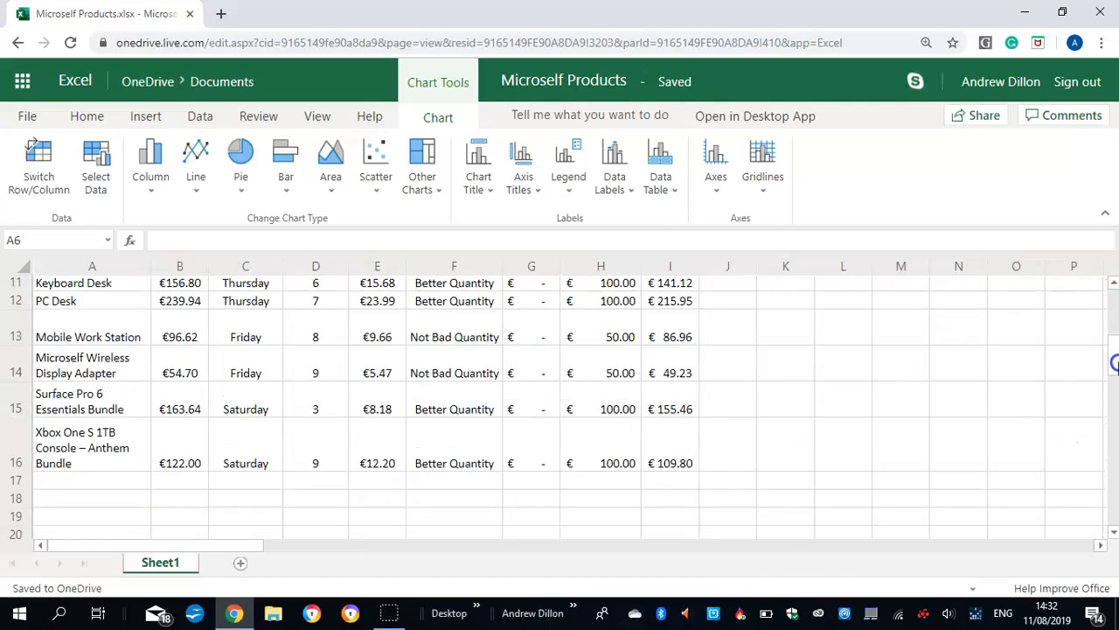
scroll(1115, 299, up, 4)
scroll(1115, 317, down, 3)
scroll(1115, 316, up, 3)
scroll(1115, 322, down, 2)
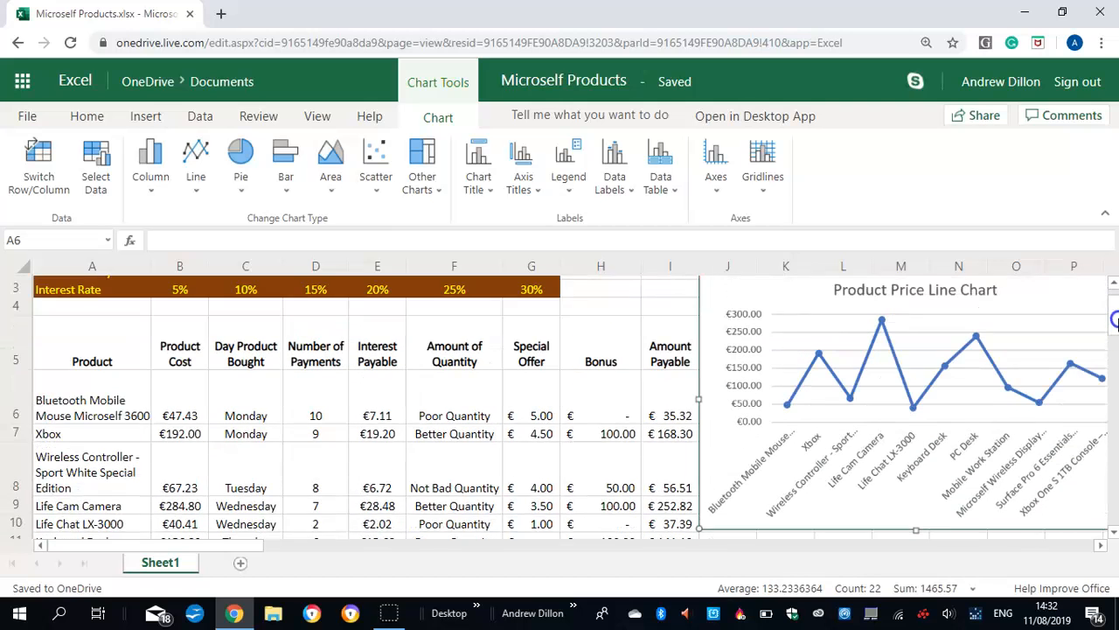
scroll(1114, 322, up, 1)
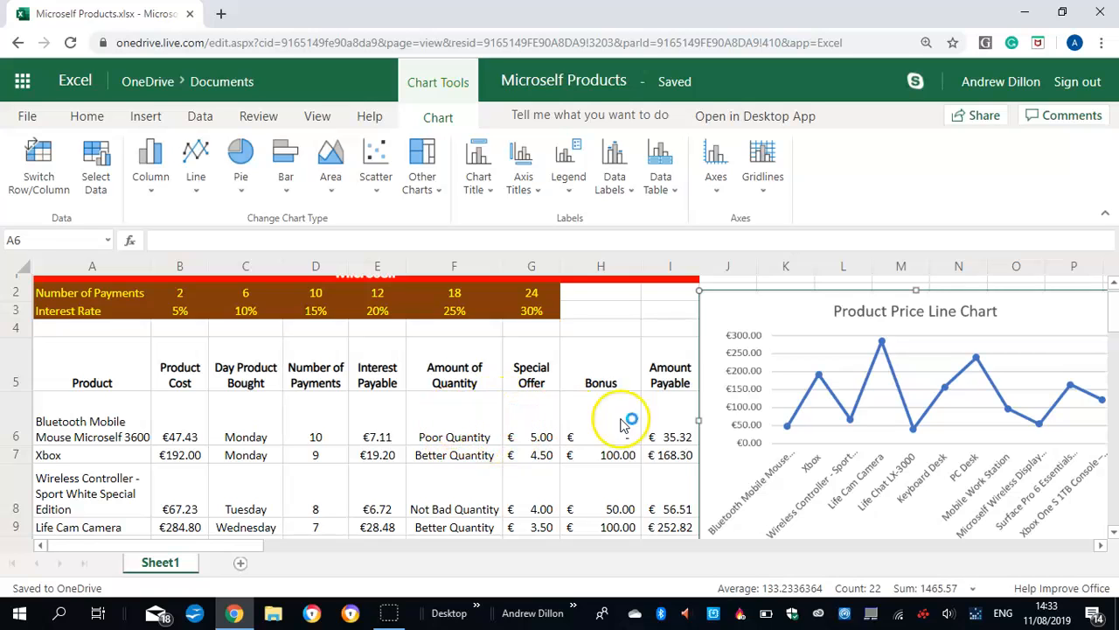
click(376, 426)
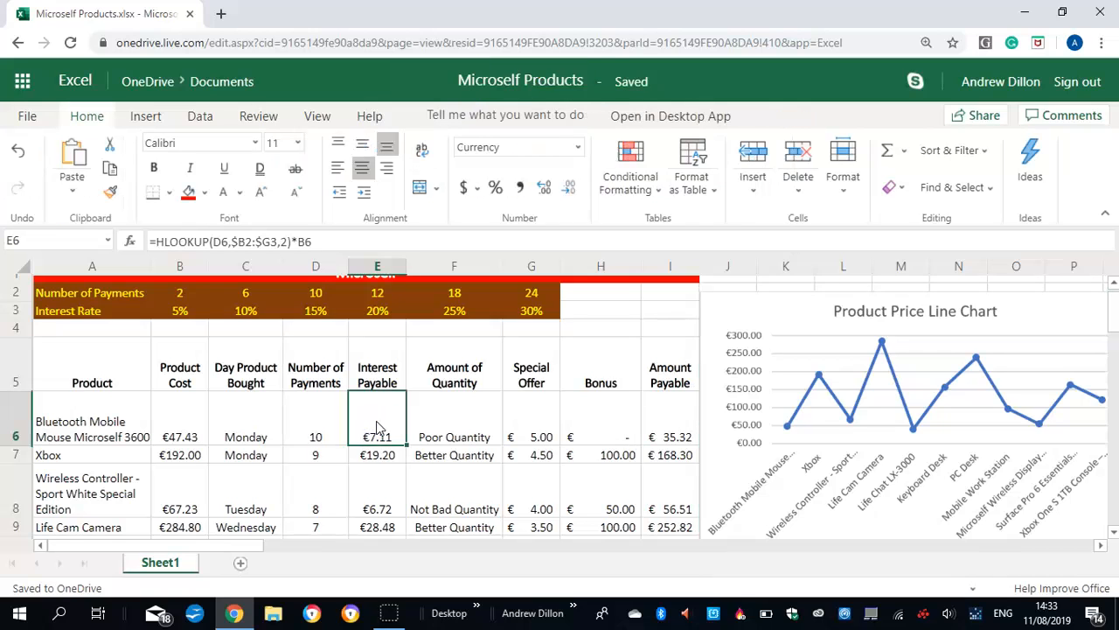